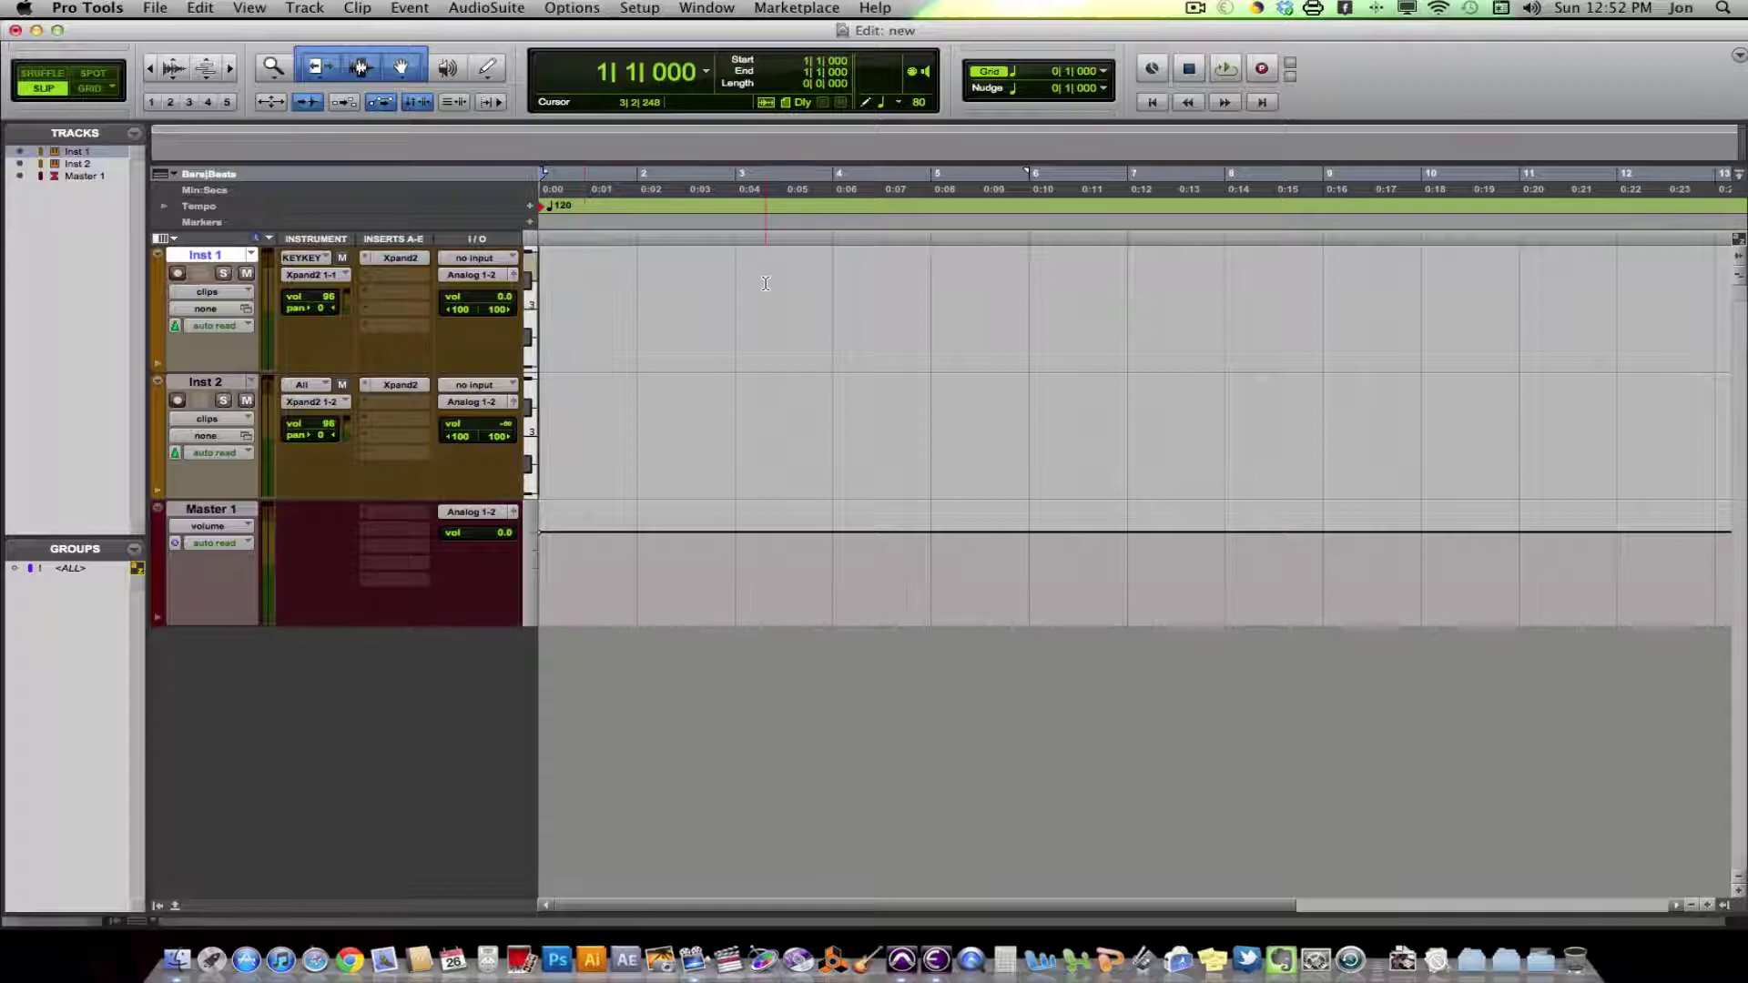
# Try a new stereo Instrument Track in the New Tracks dialog, then cancel without adding it
pyautogui.press('super+shift+n')
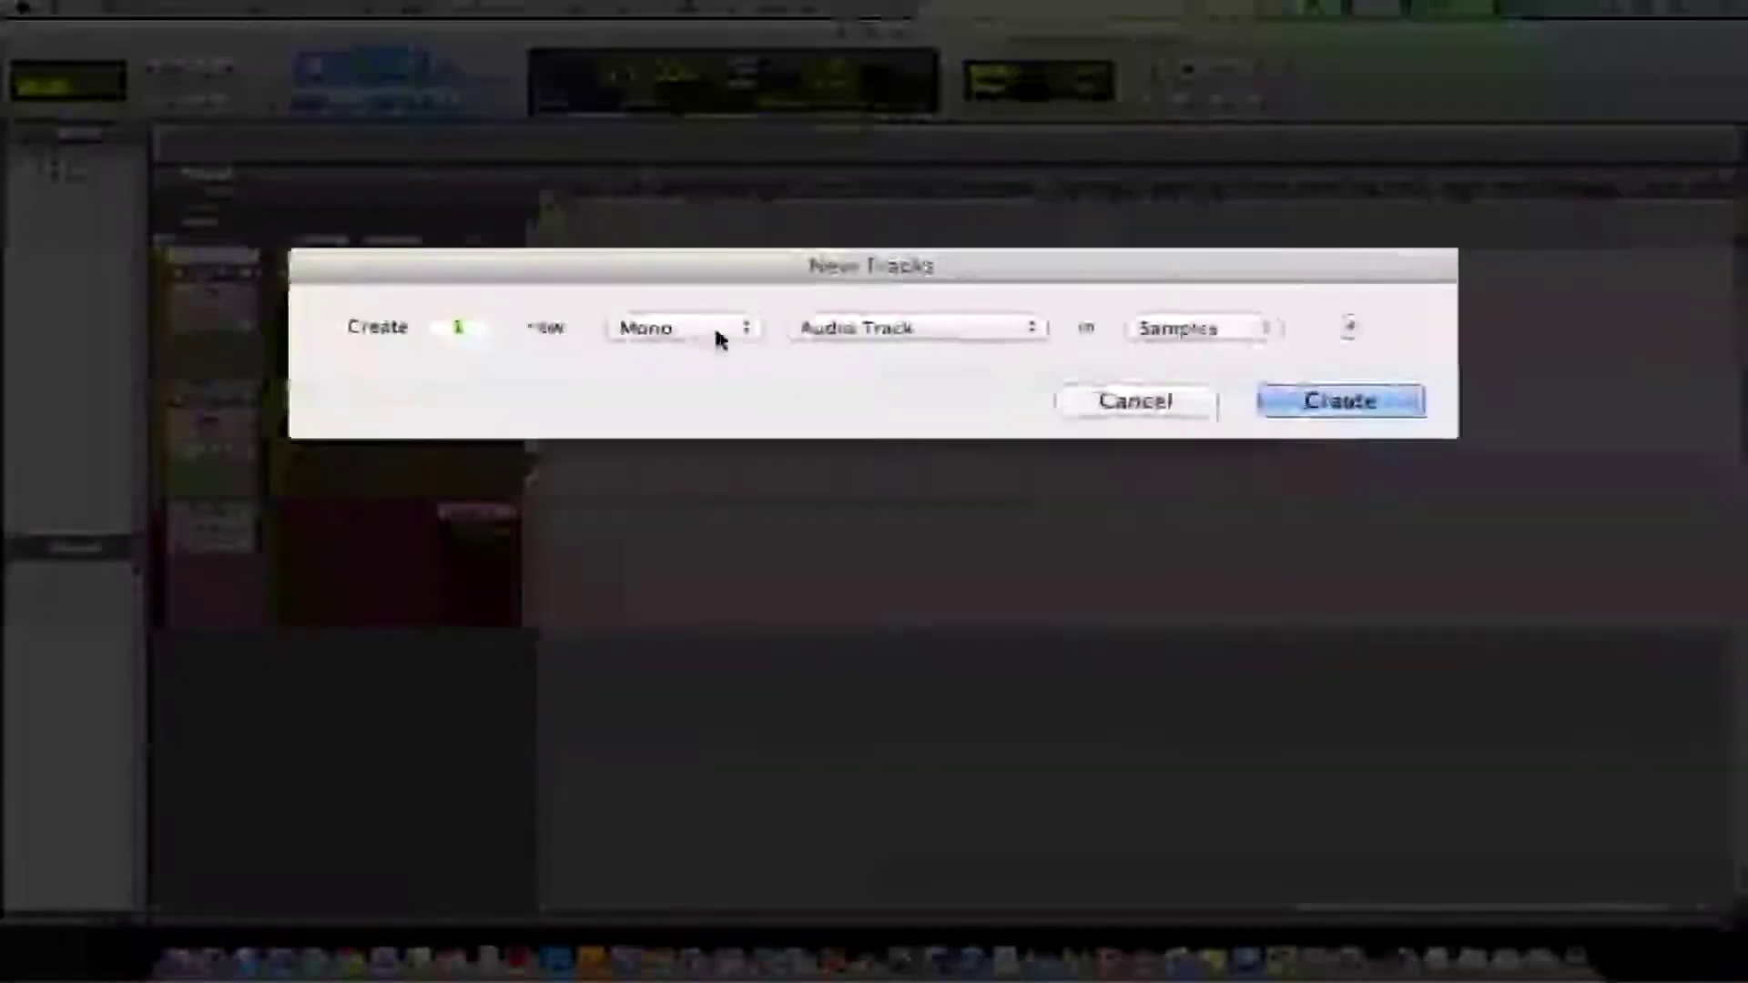
pyautogui.click(717, 337)
pyautogui.click(697, 330)
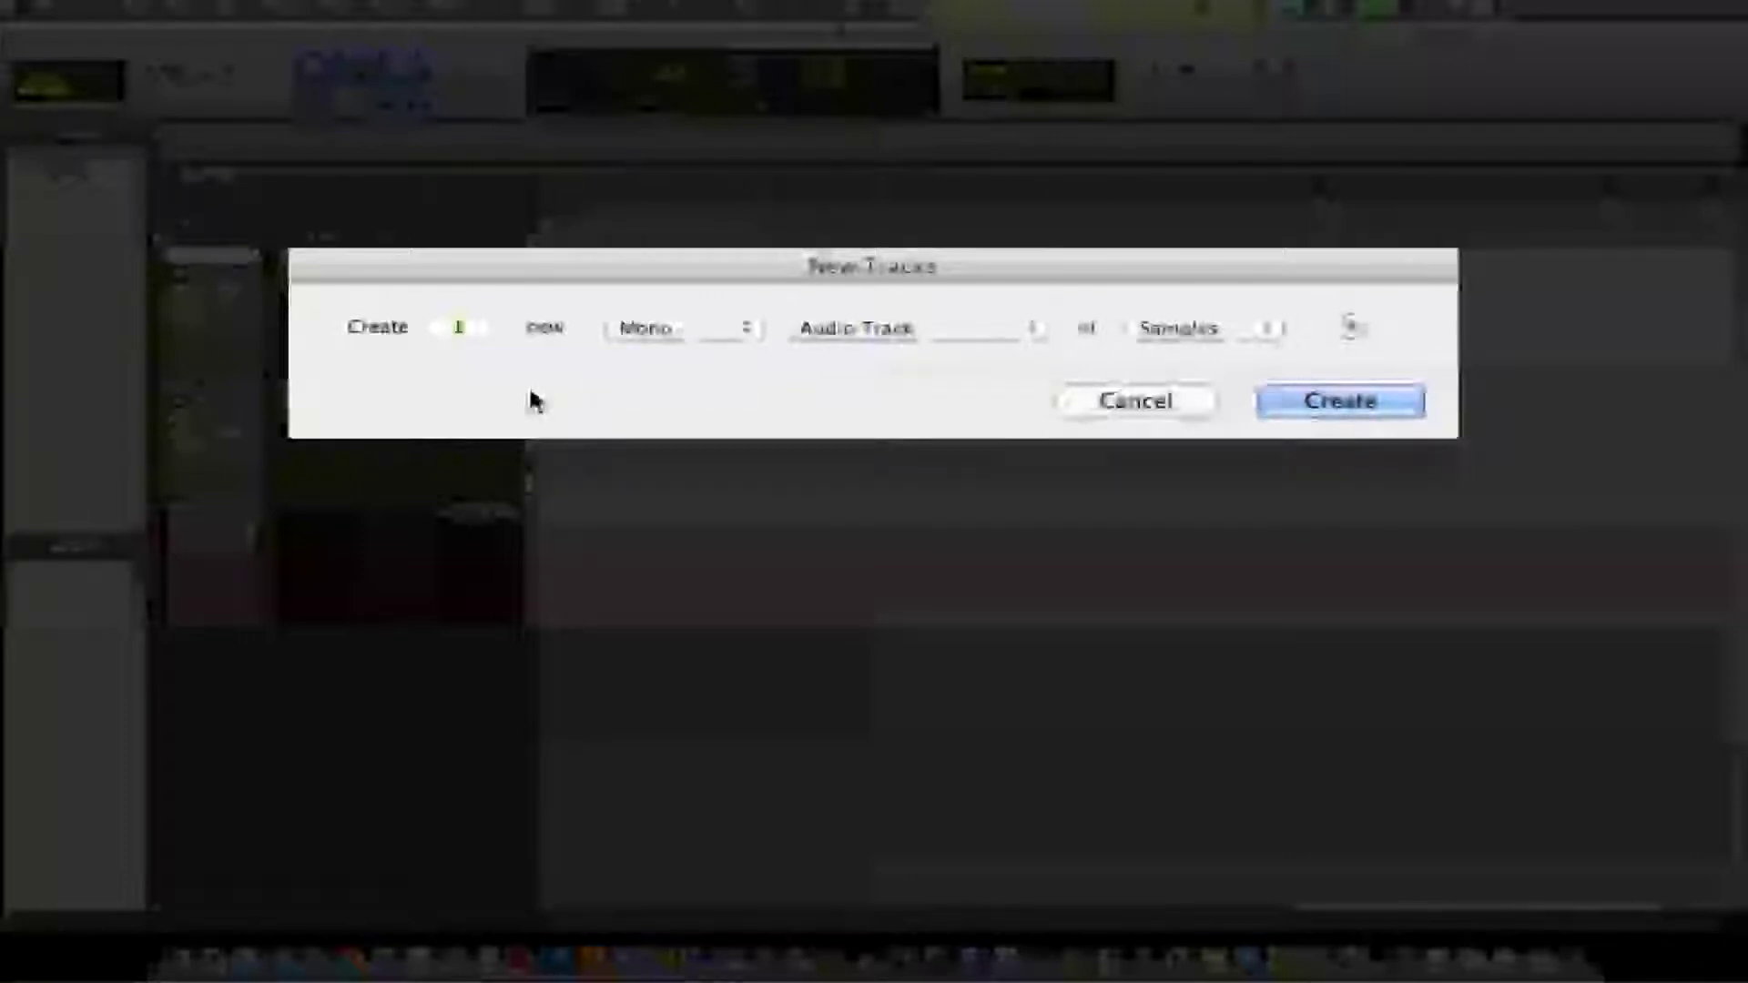
pyautogui.click(804, 341)
pyautogui.click(698, 321)
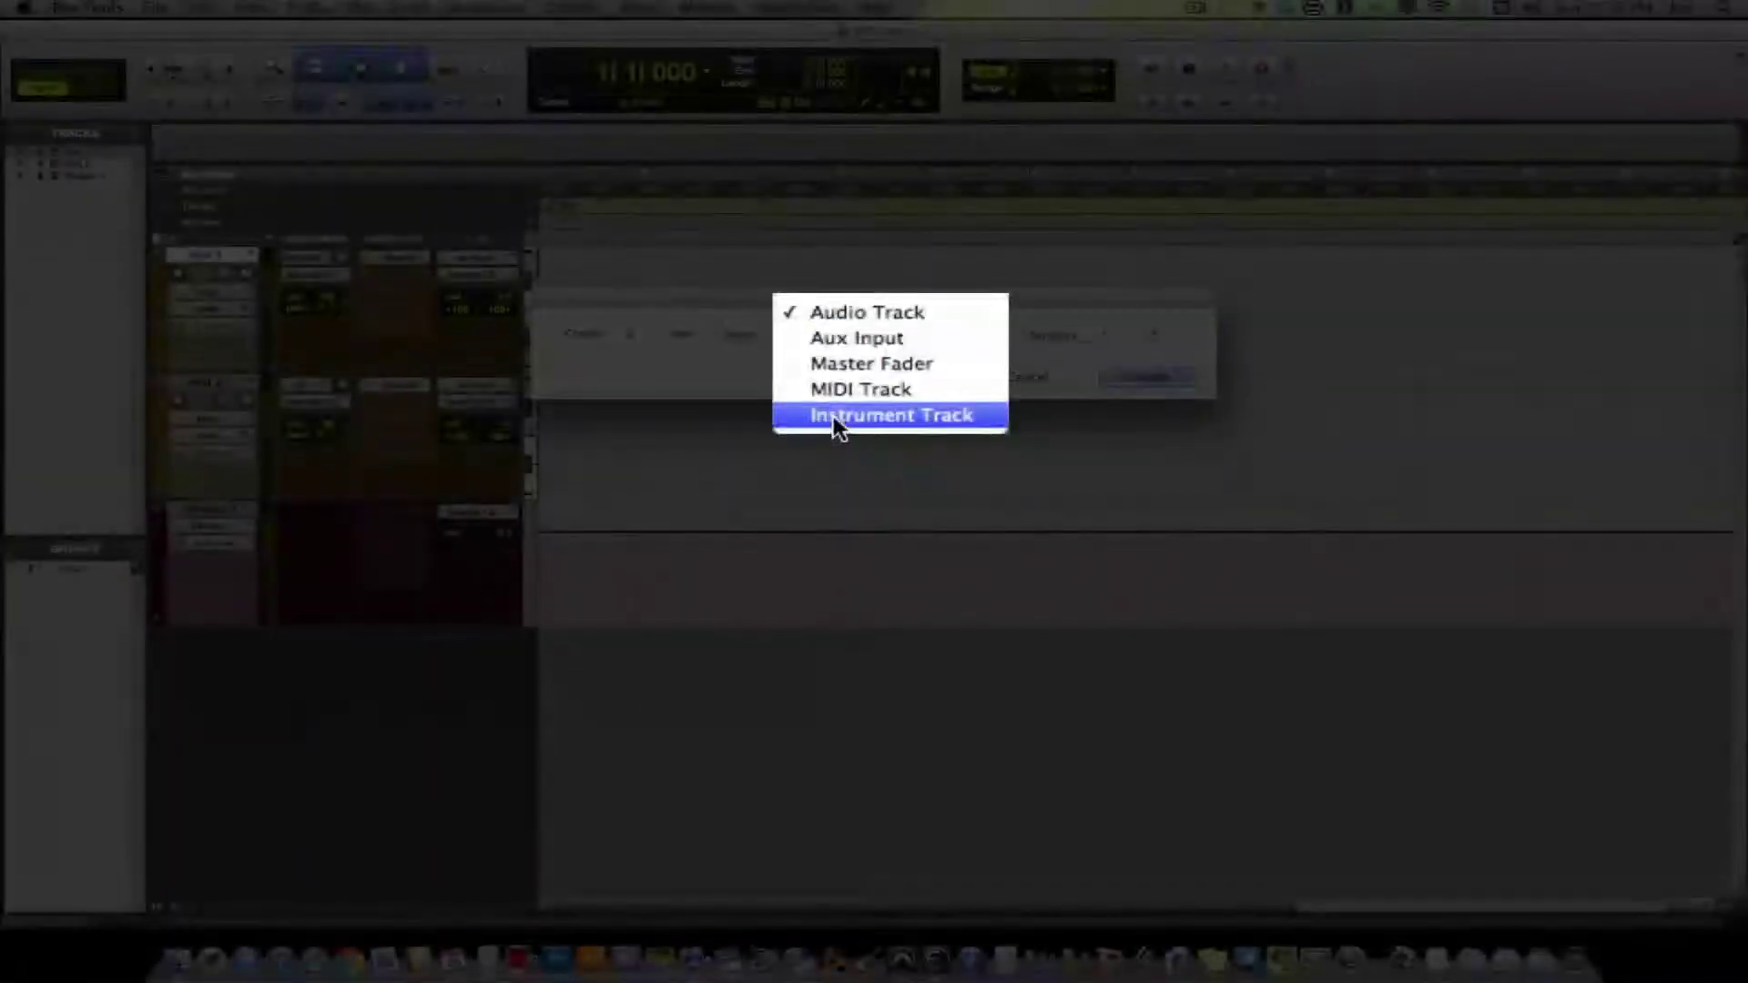
pyautogui.click(833, 415)
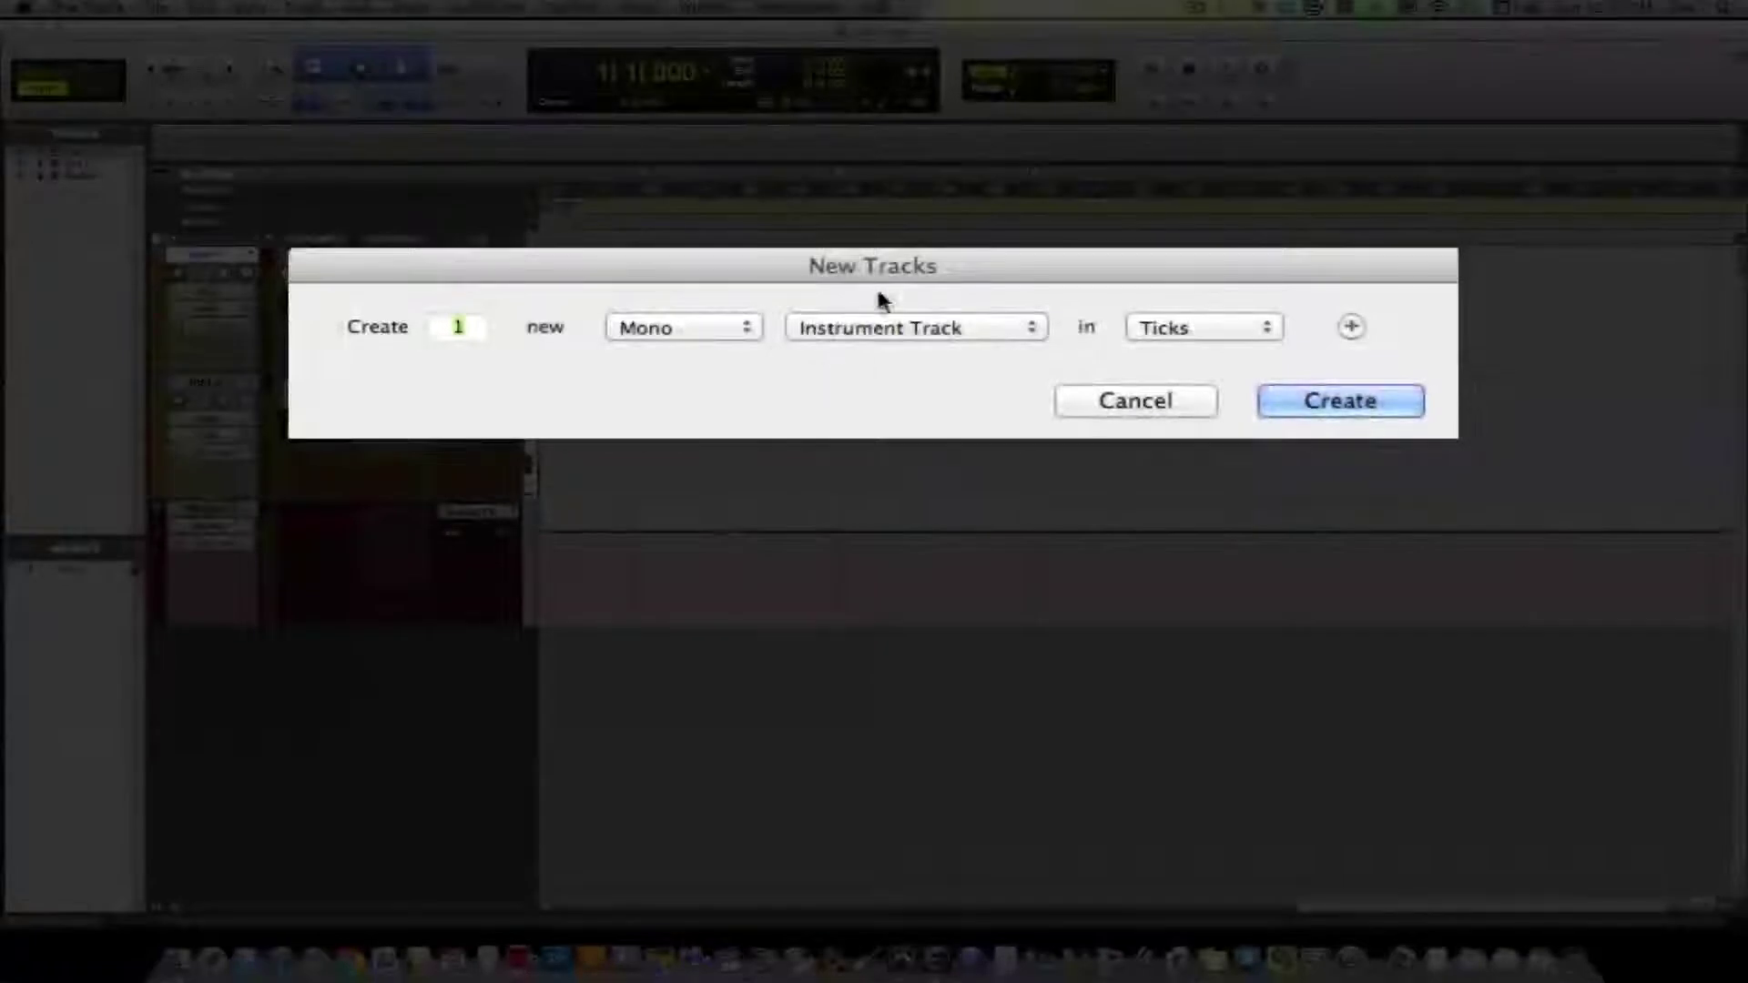
pyautogui.click(638, 327)
pyautogui.click(729, 360)
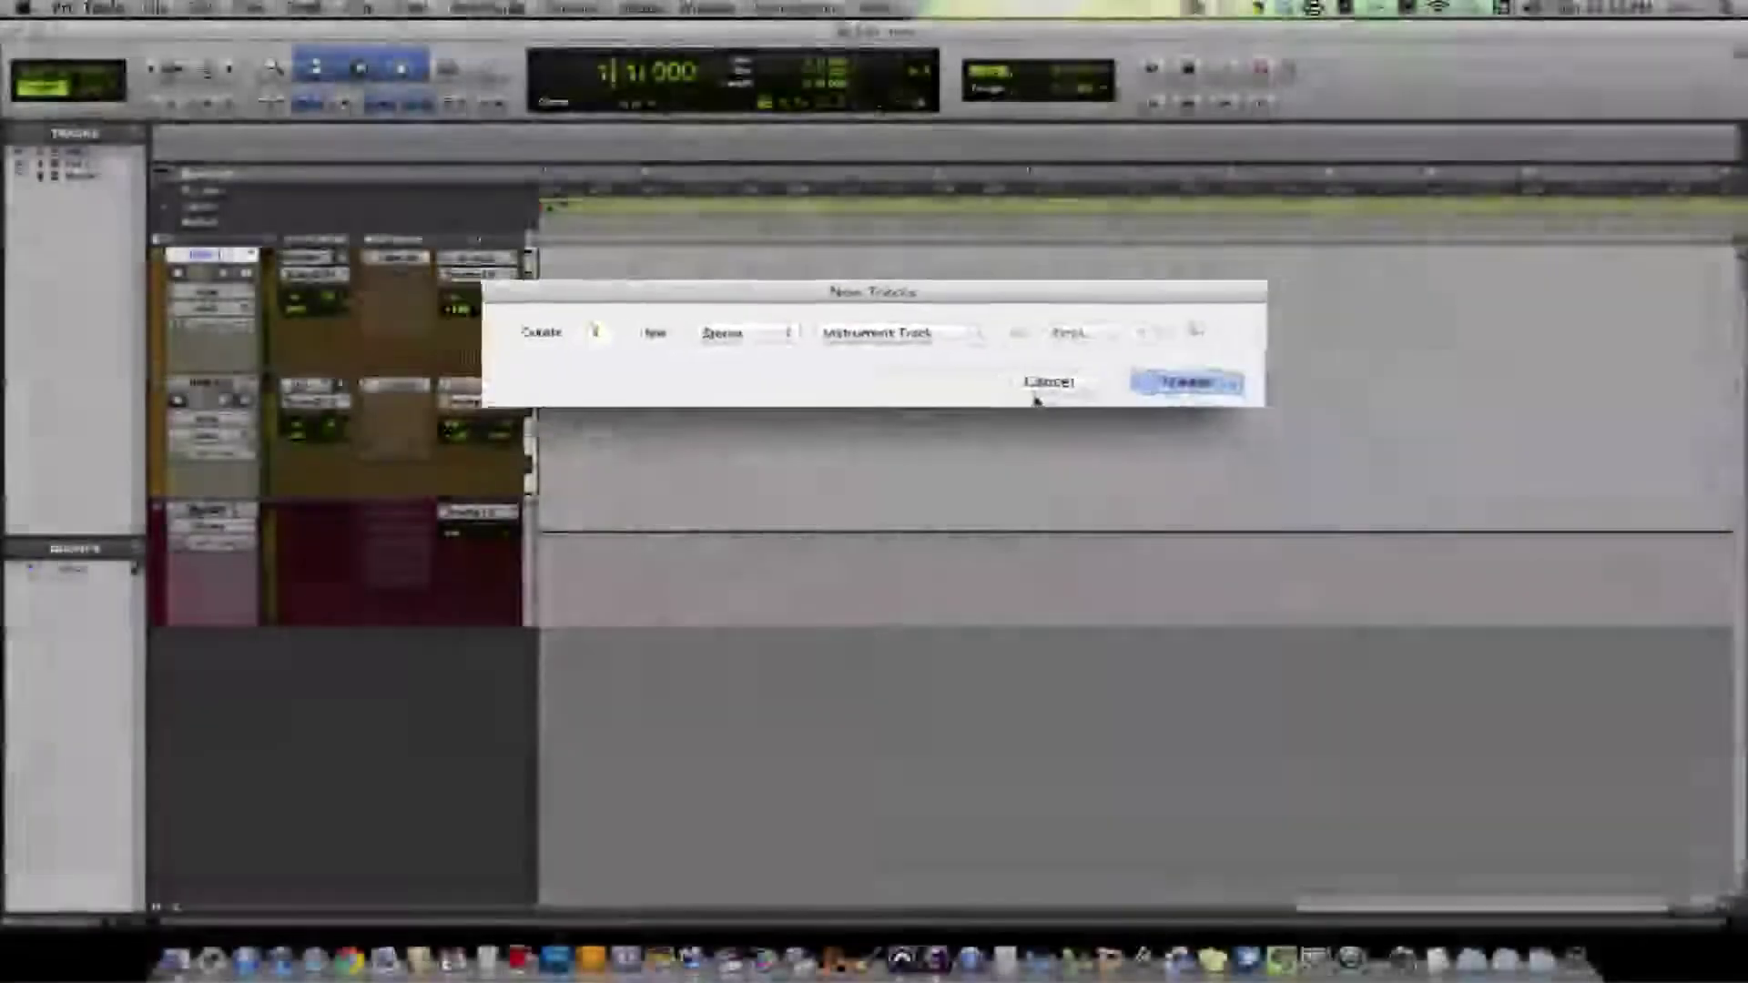
pyautogui.click(1054, 394)
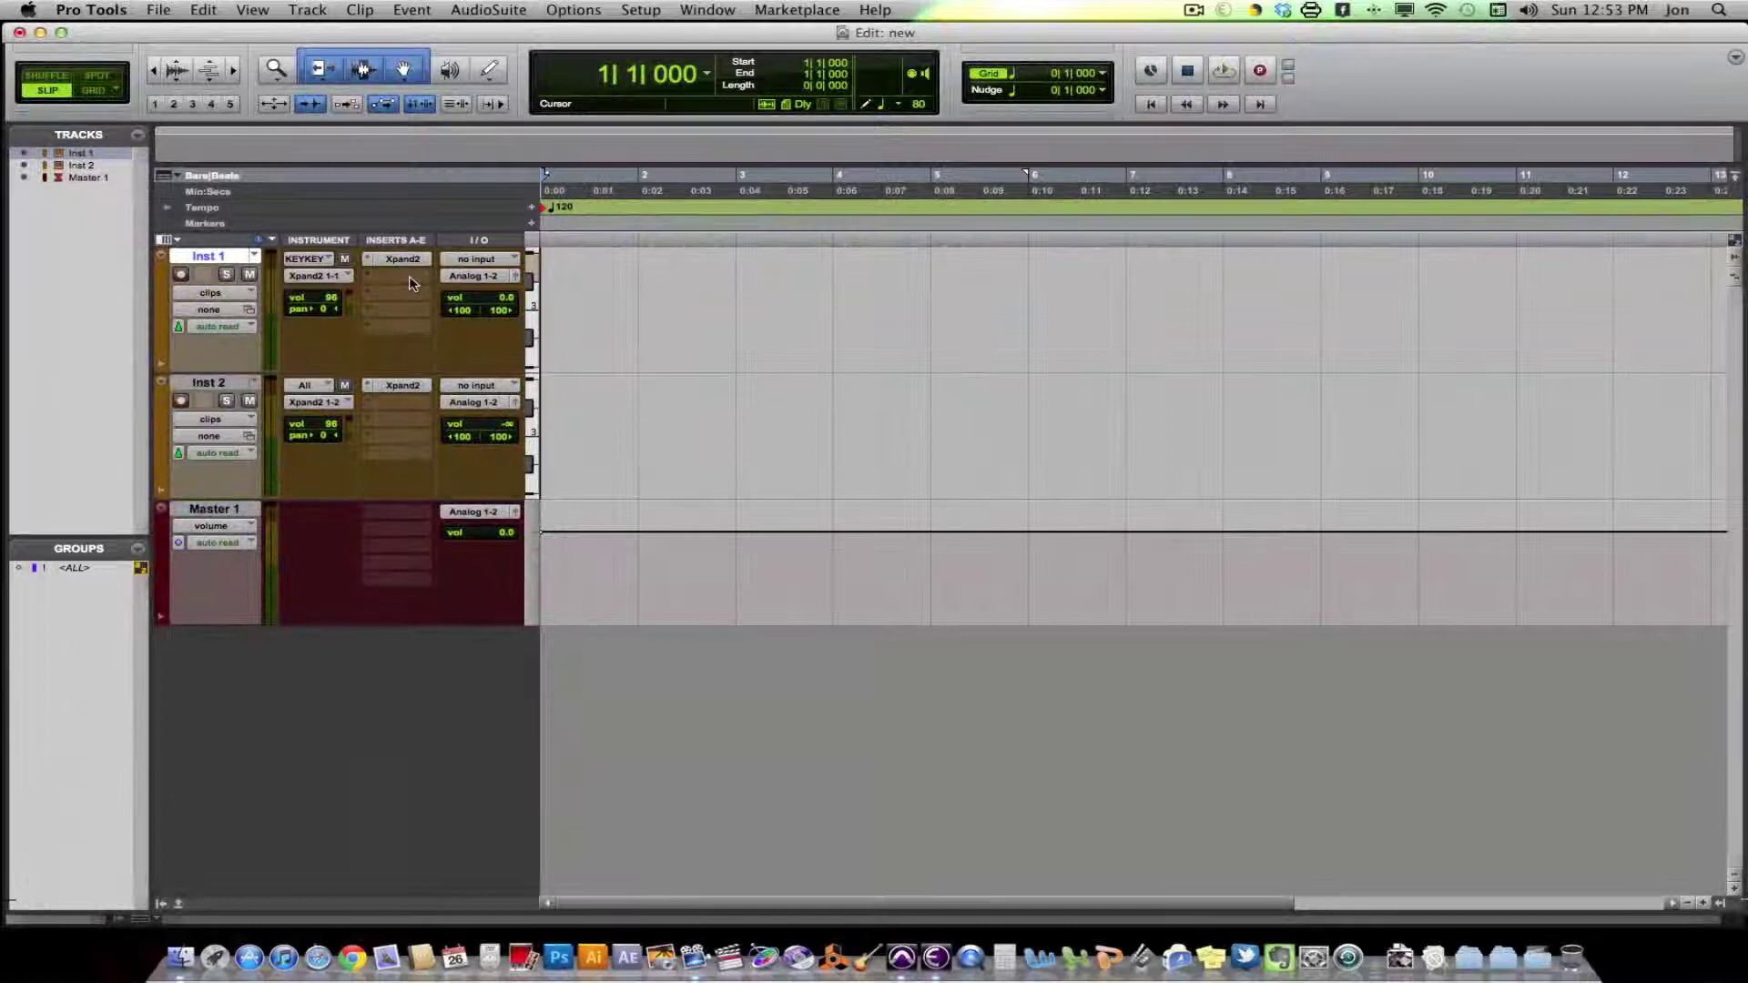
# Keep Inst 1's MIDI input on the nanoKEY keyboard, all channels
pyautogui.click(308, 260)
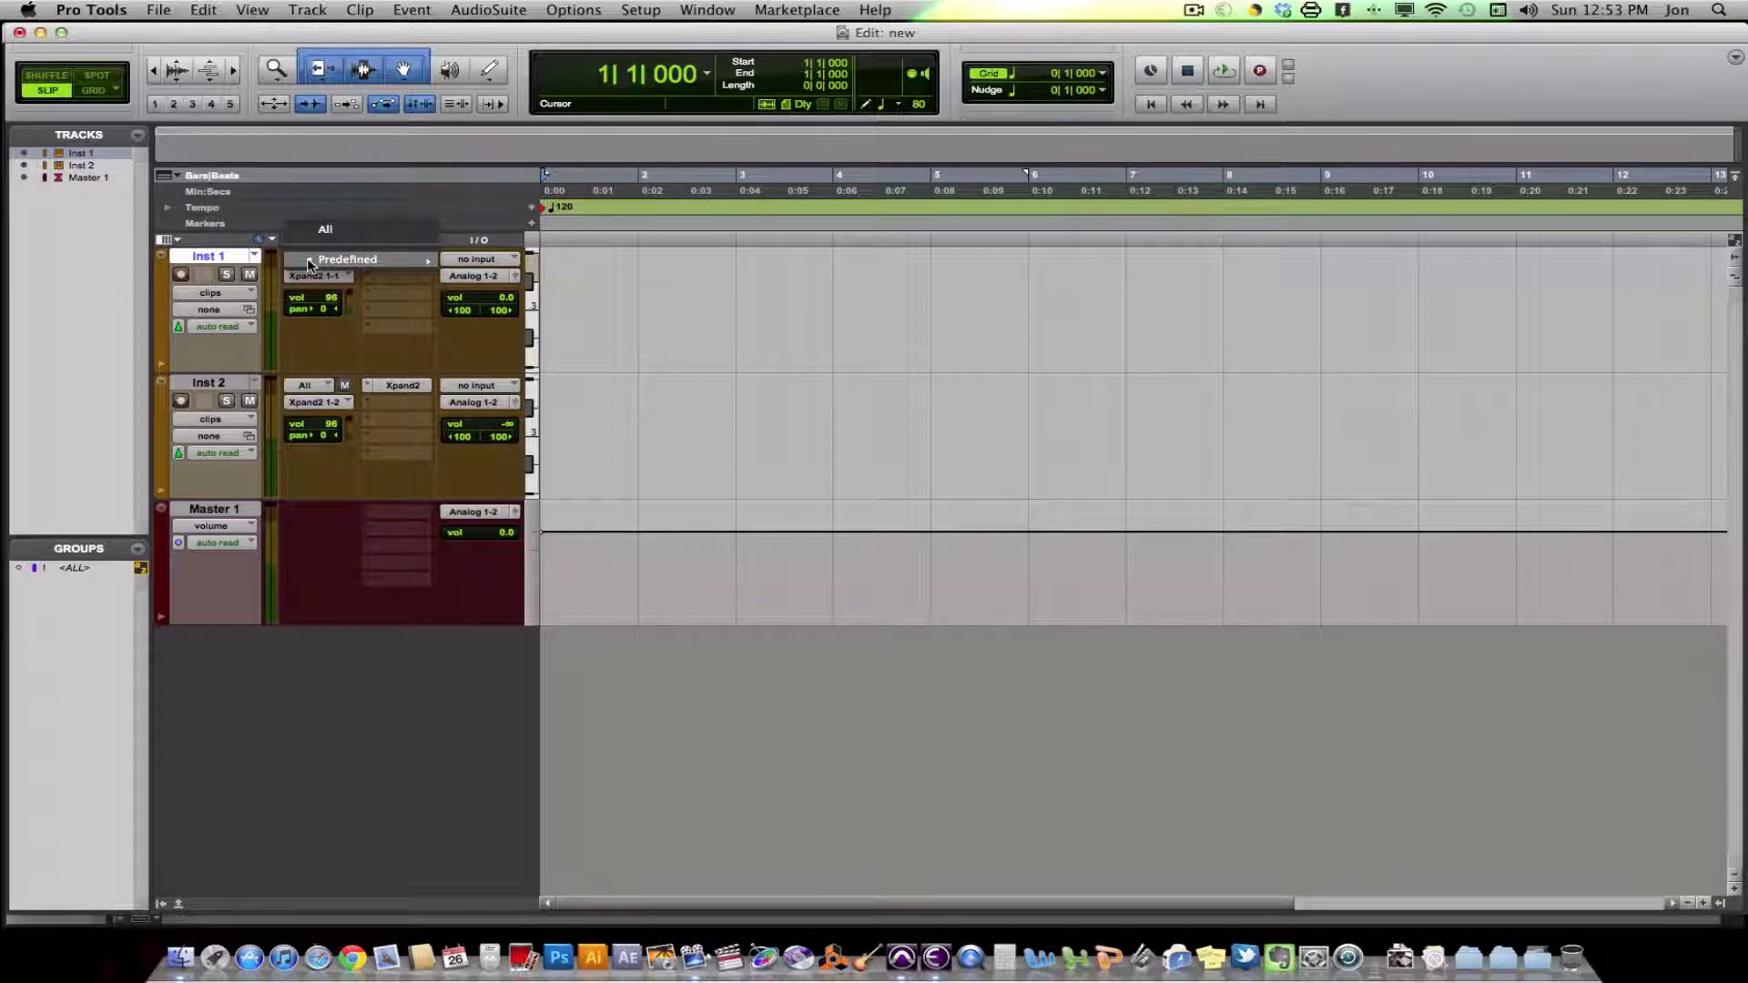
pyautogui.moveTo(370, 264)
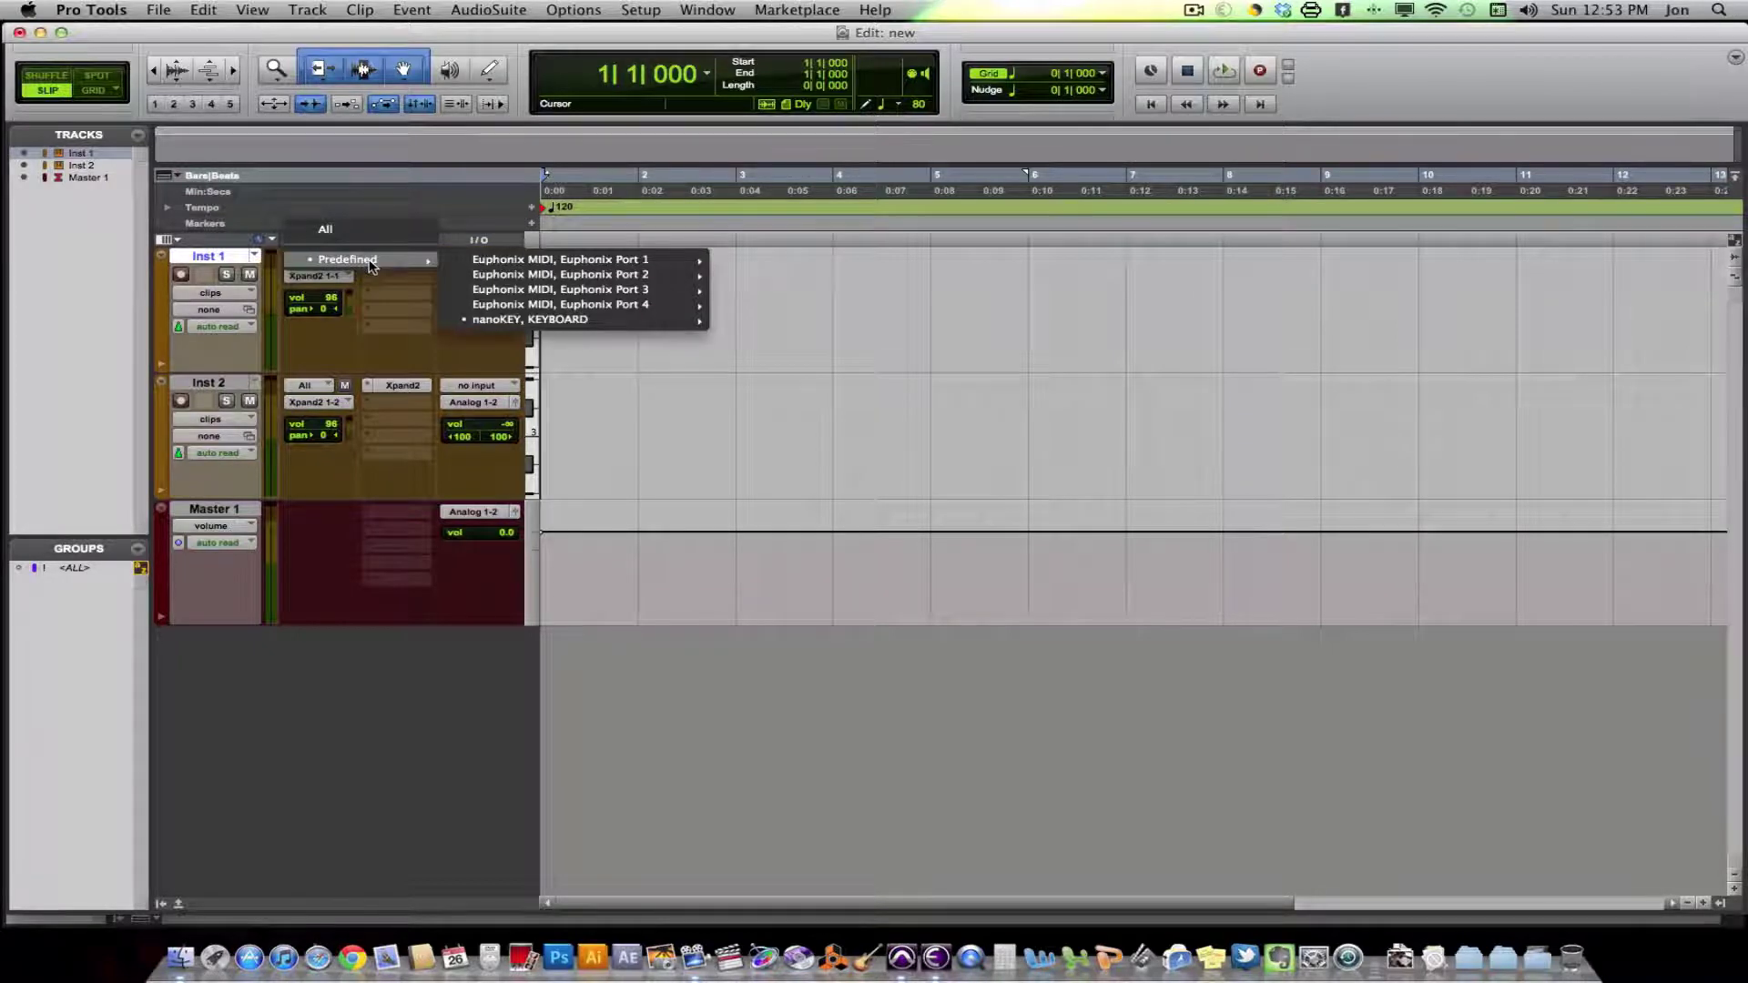
pyautogui.moveTo(515, 323)
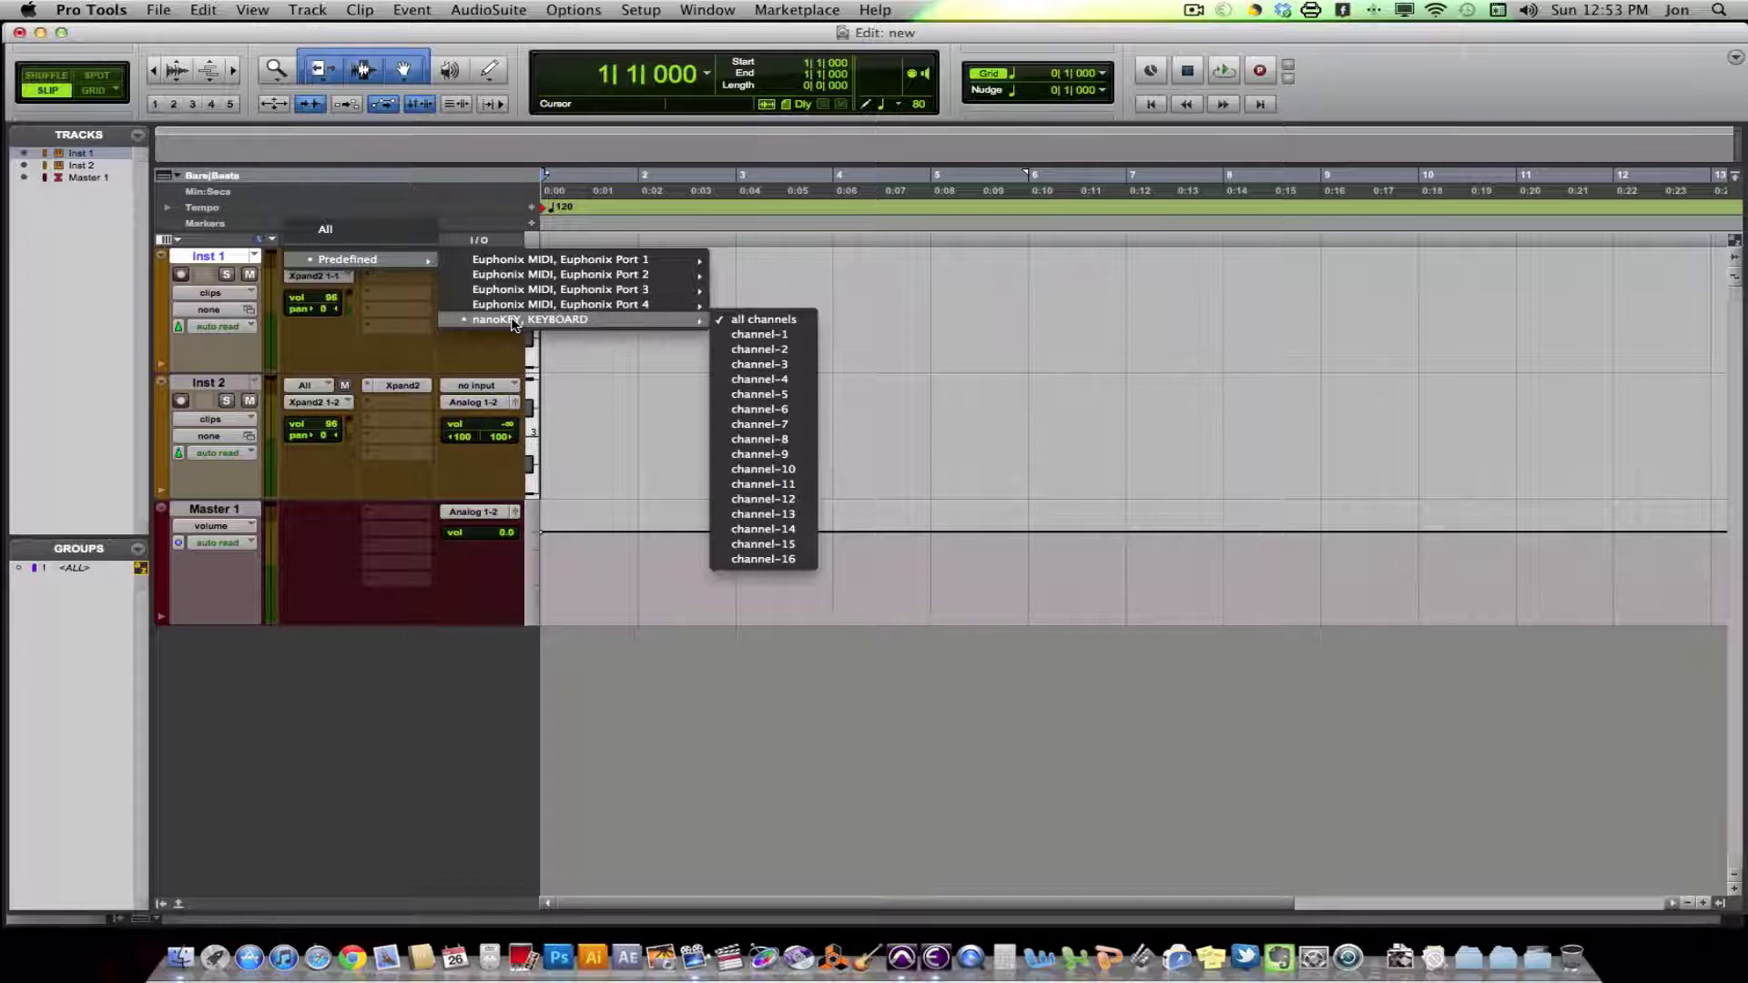
pyautogui.click(514, 324)
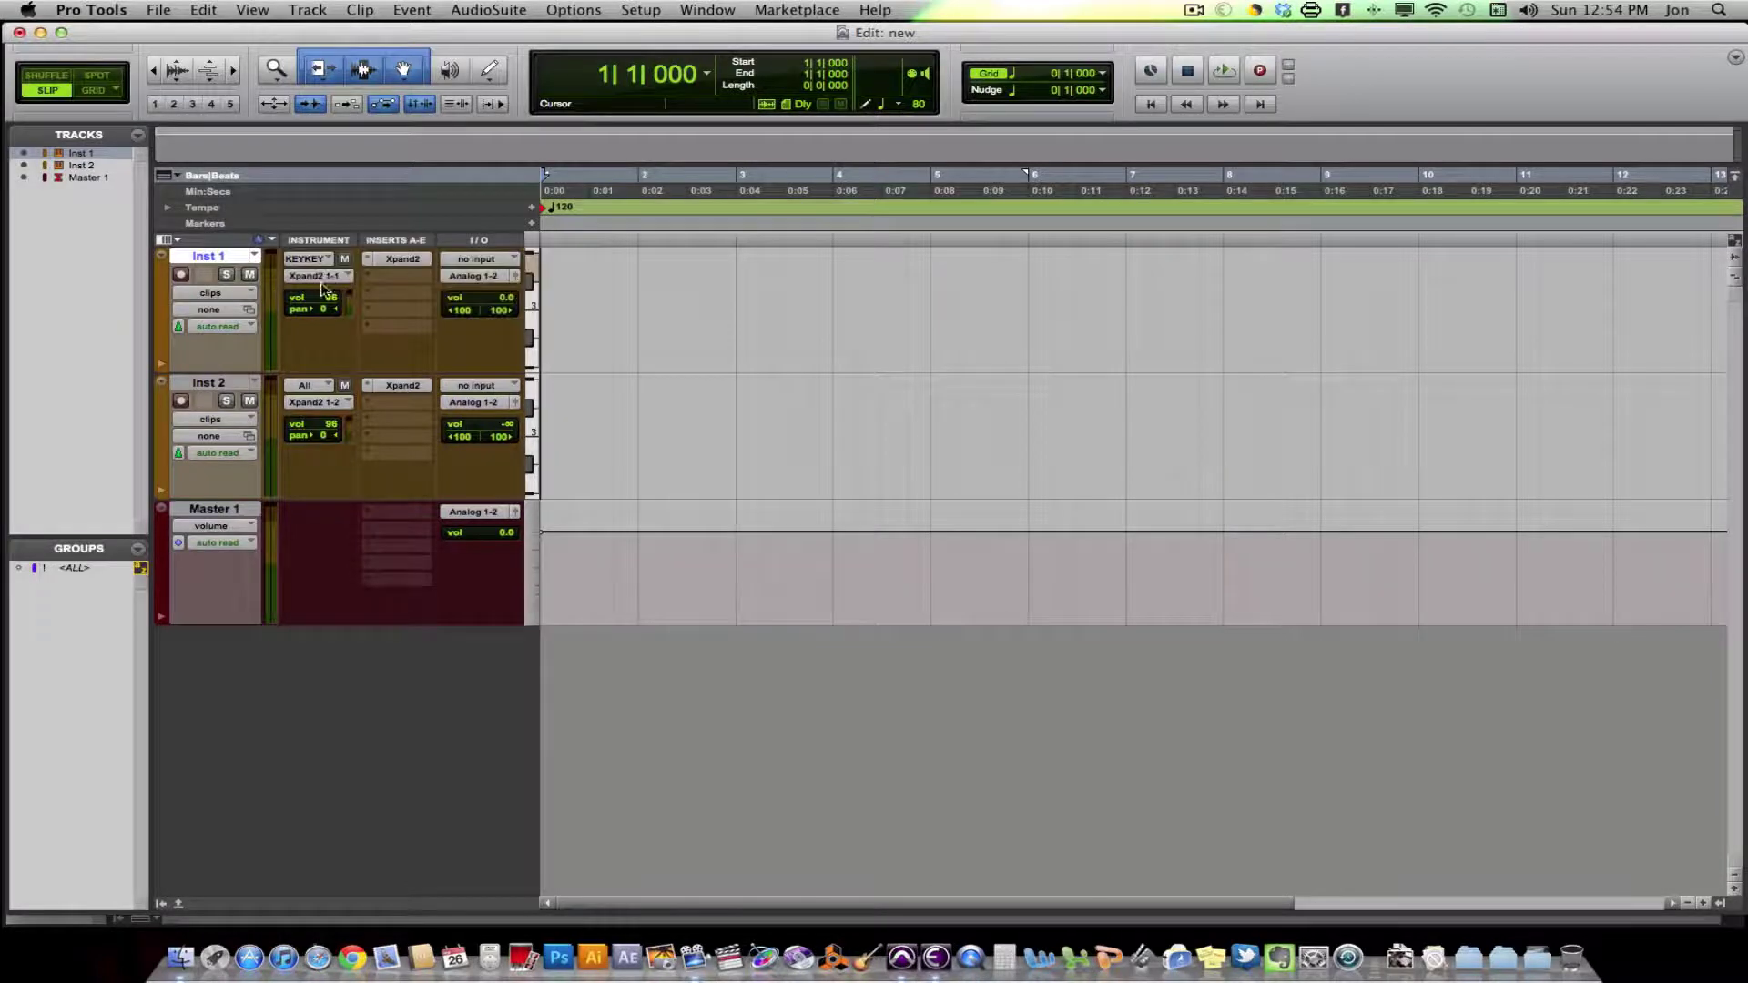
# Browse Inst 1's multichannel Instrument plug-in list, then open its Xpand2 window
pyautogui.click(368, 261)
pyautogui.click(389, 318)
pyautogui.click(398, 278)
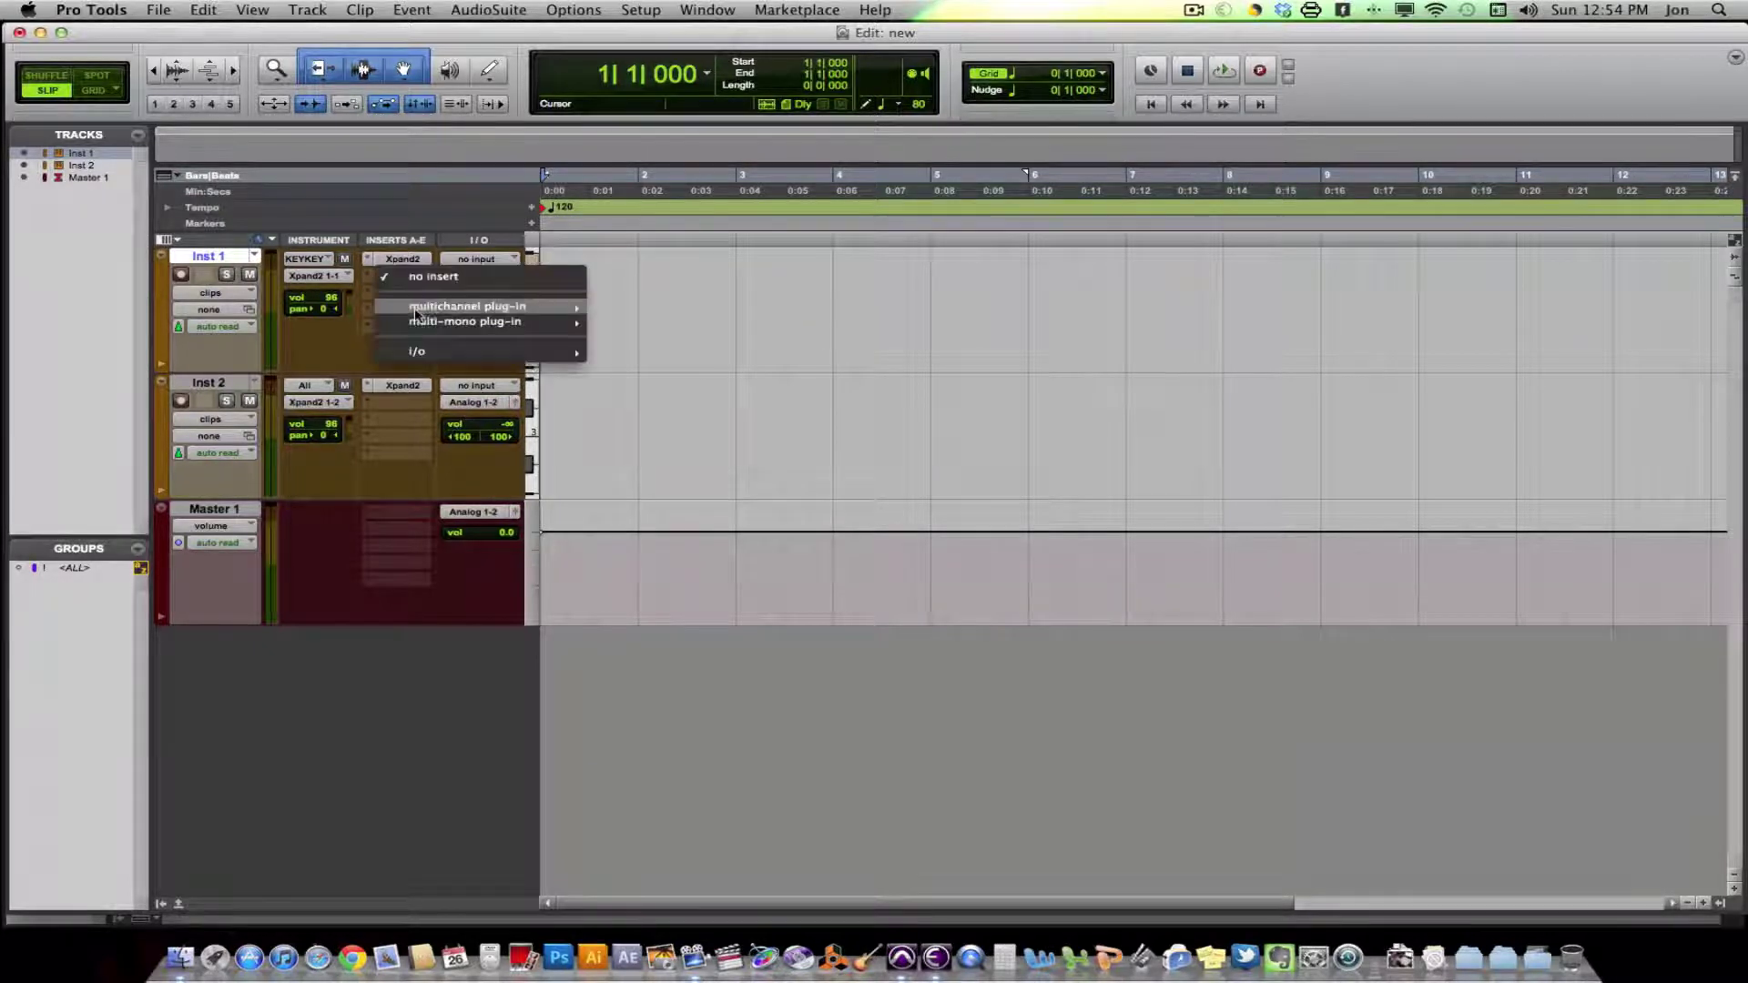
pyautogui.moveTo(537, 305)
pyautogui.moveTo(658, 327)
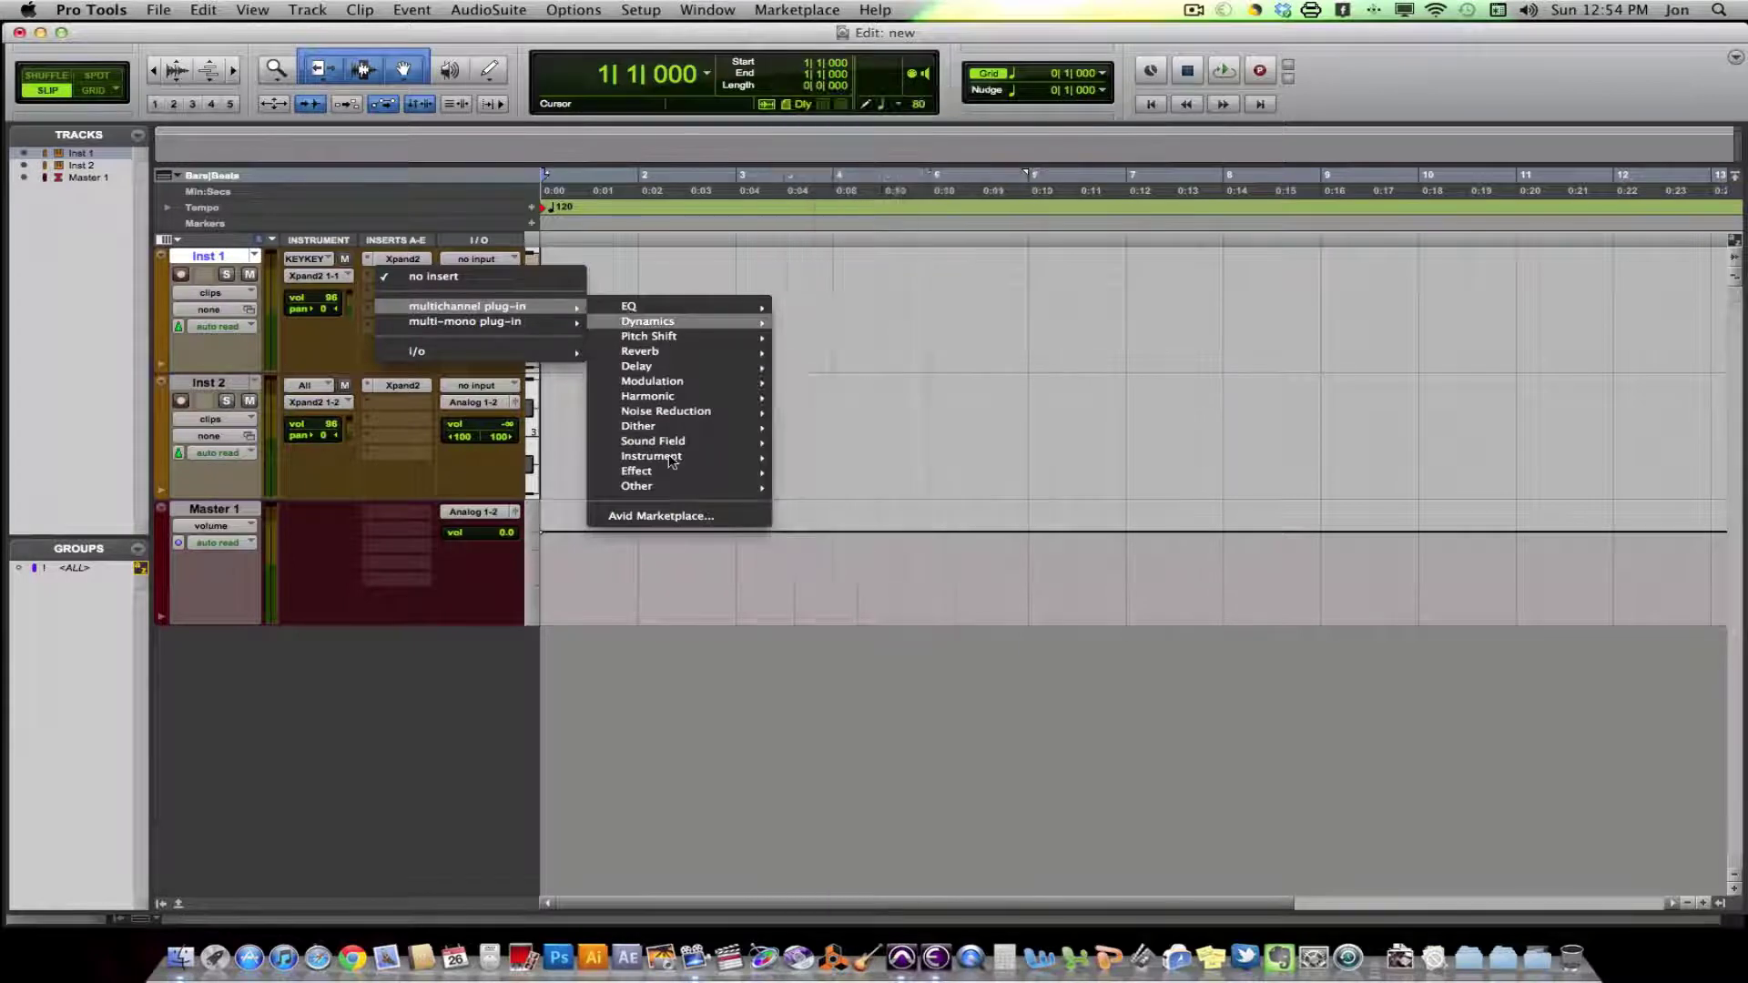
pyautogui.moveTo(674, 456)
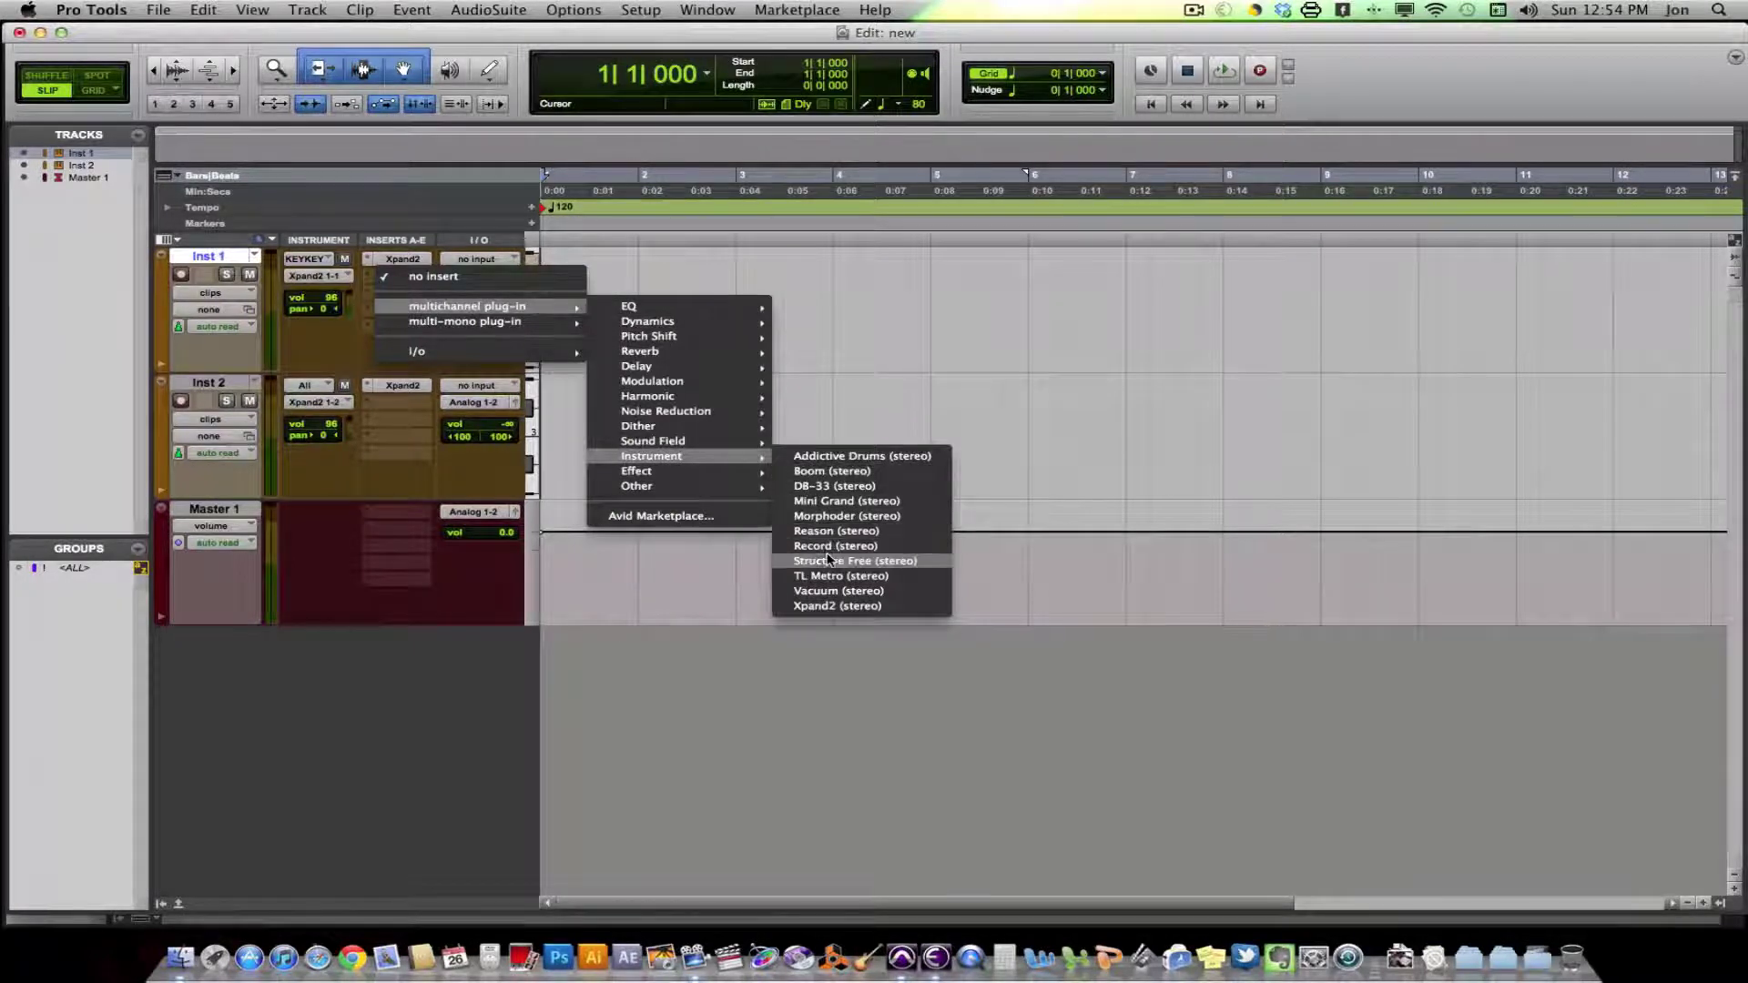
pyautogui.click(817, 392)
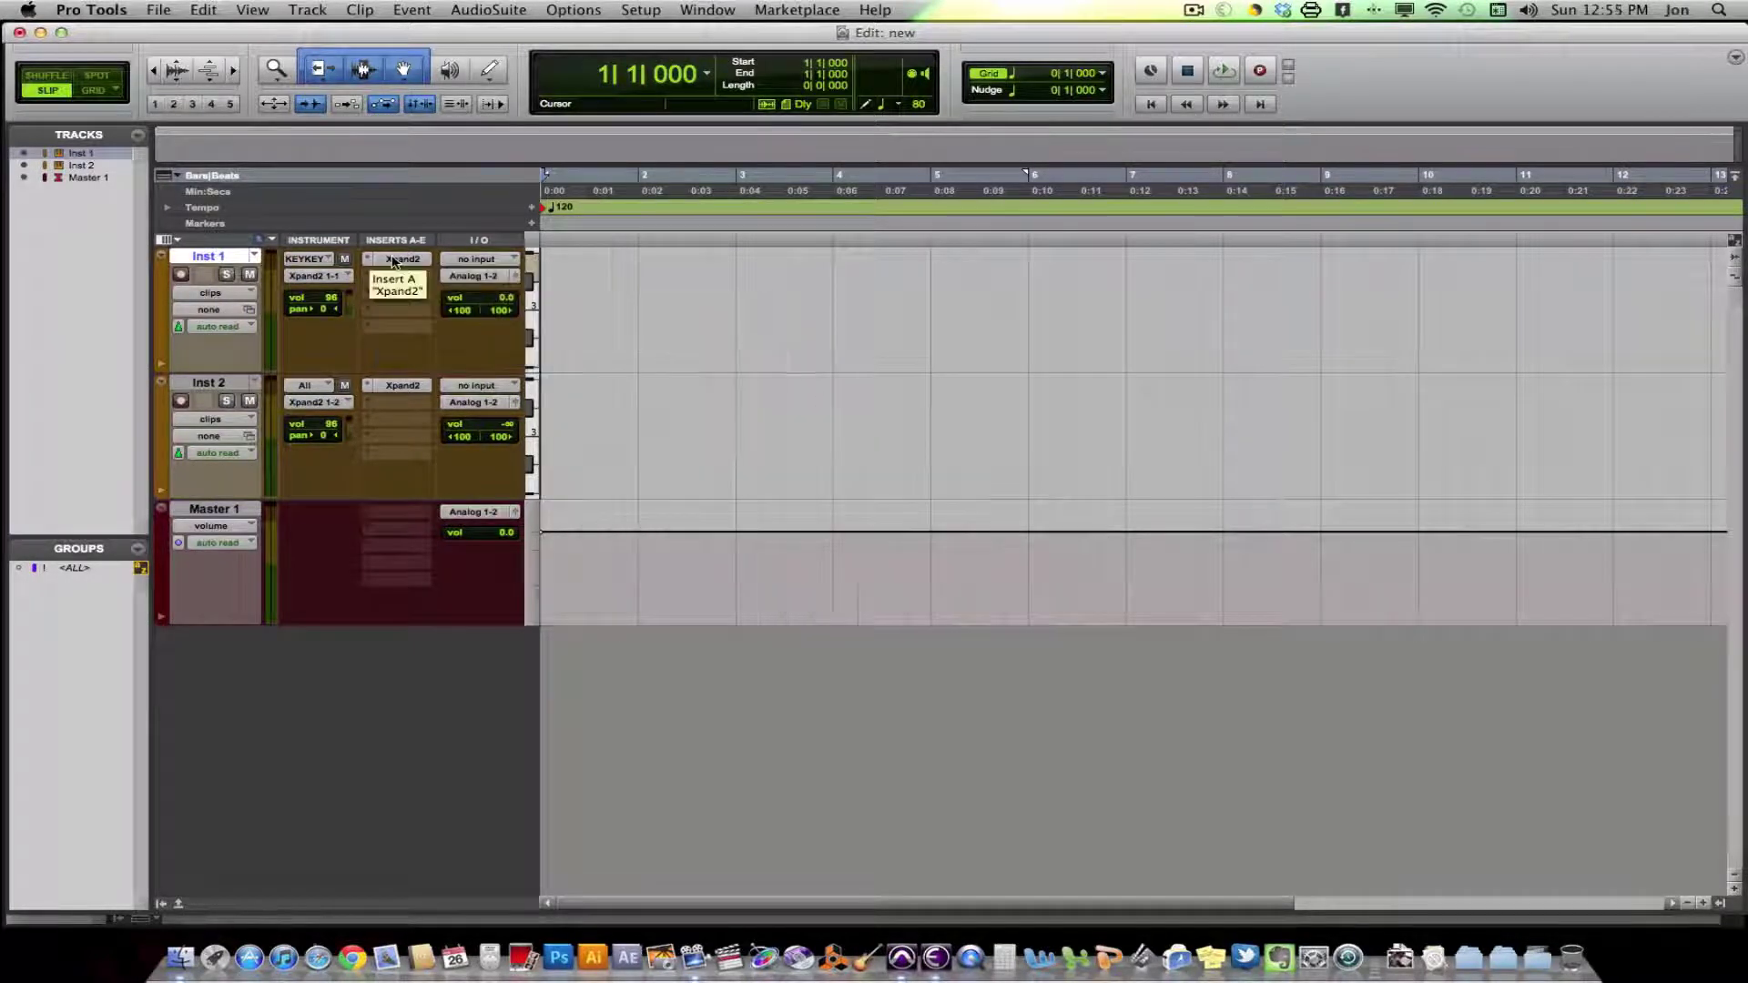
pyautogui.click(394, 263)
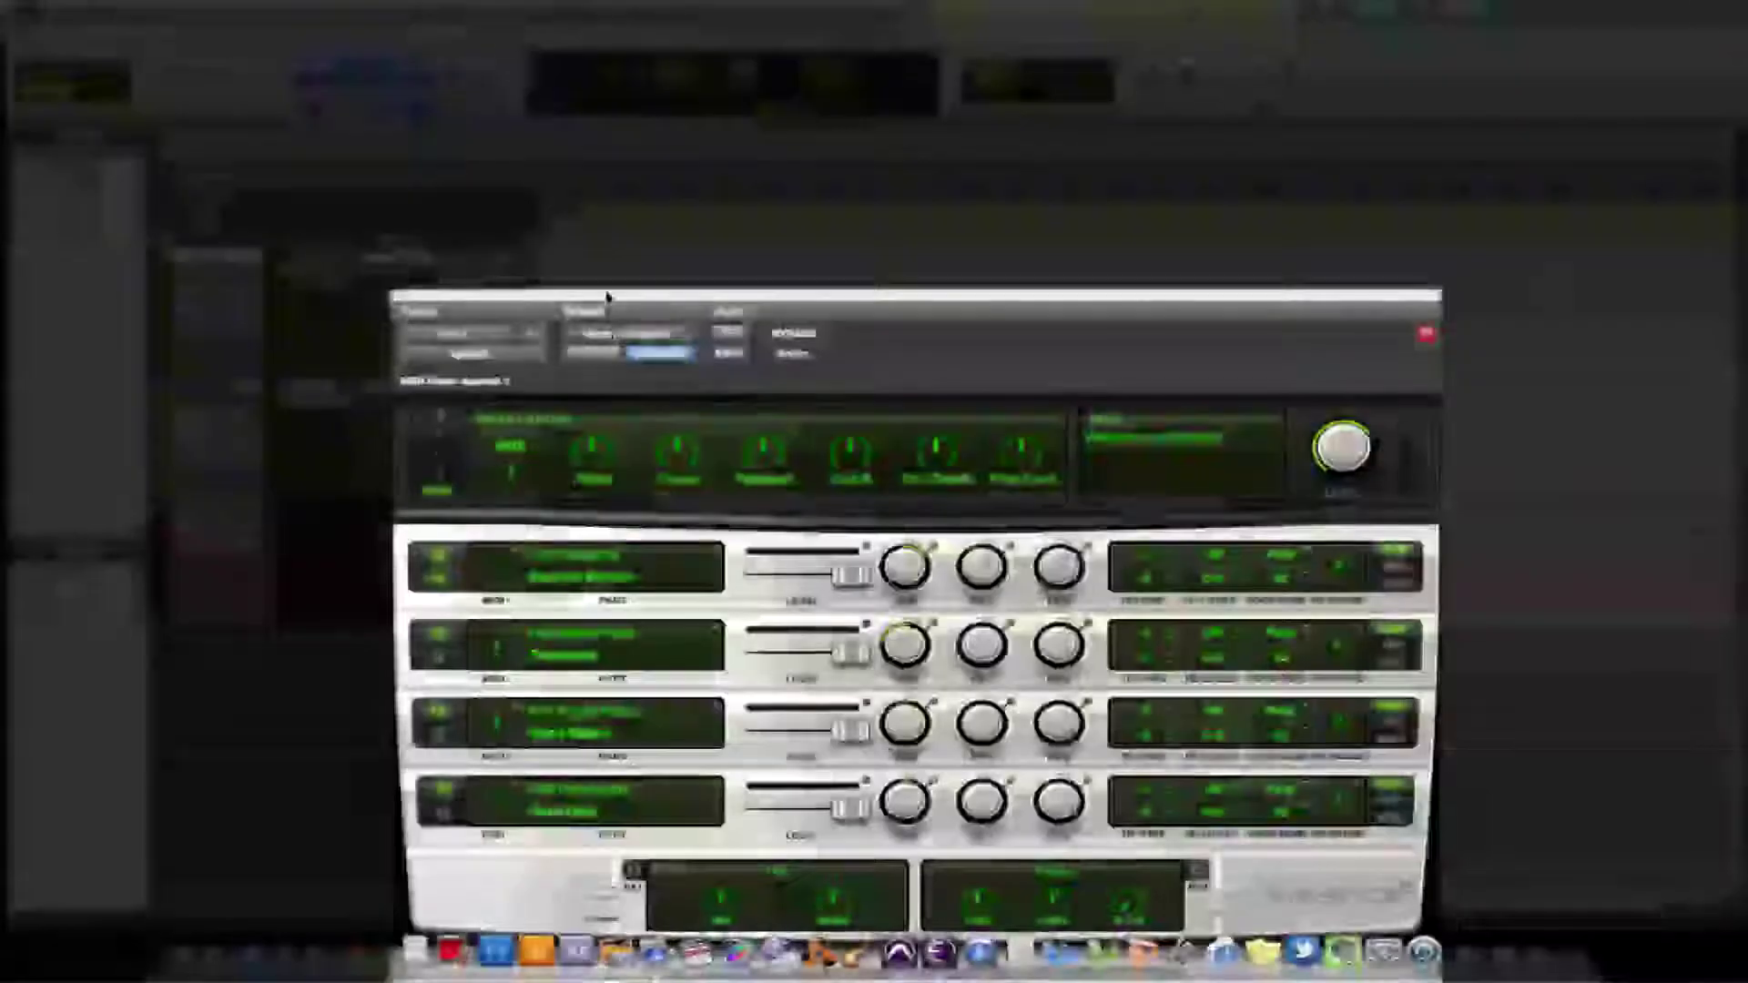
pyautogui.moveTo(605, 297); pyautogui.dragTo(739, 206)
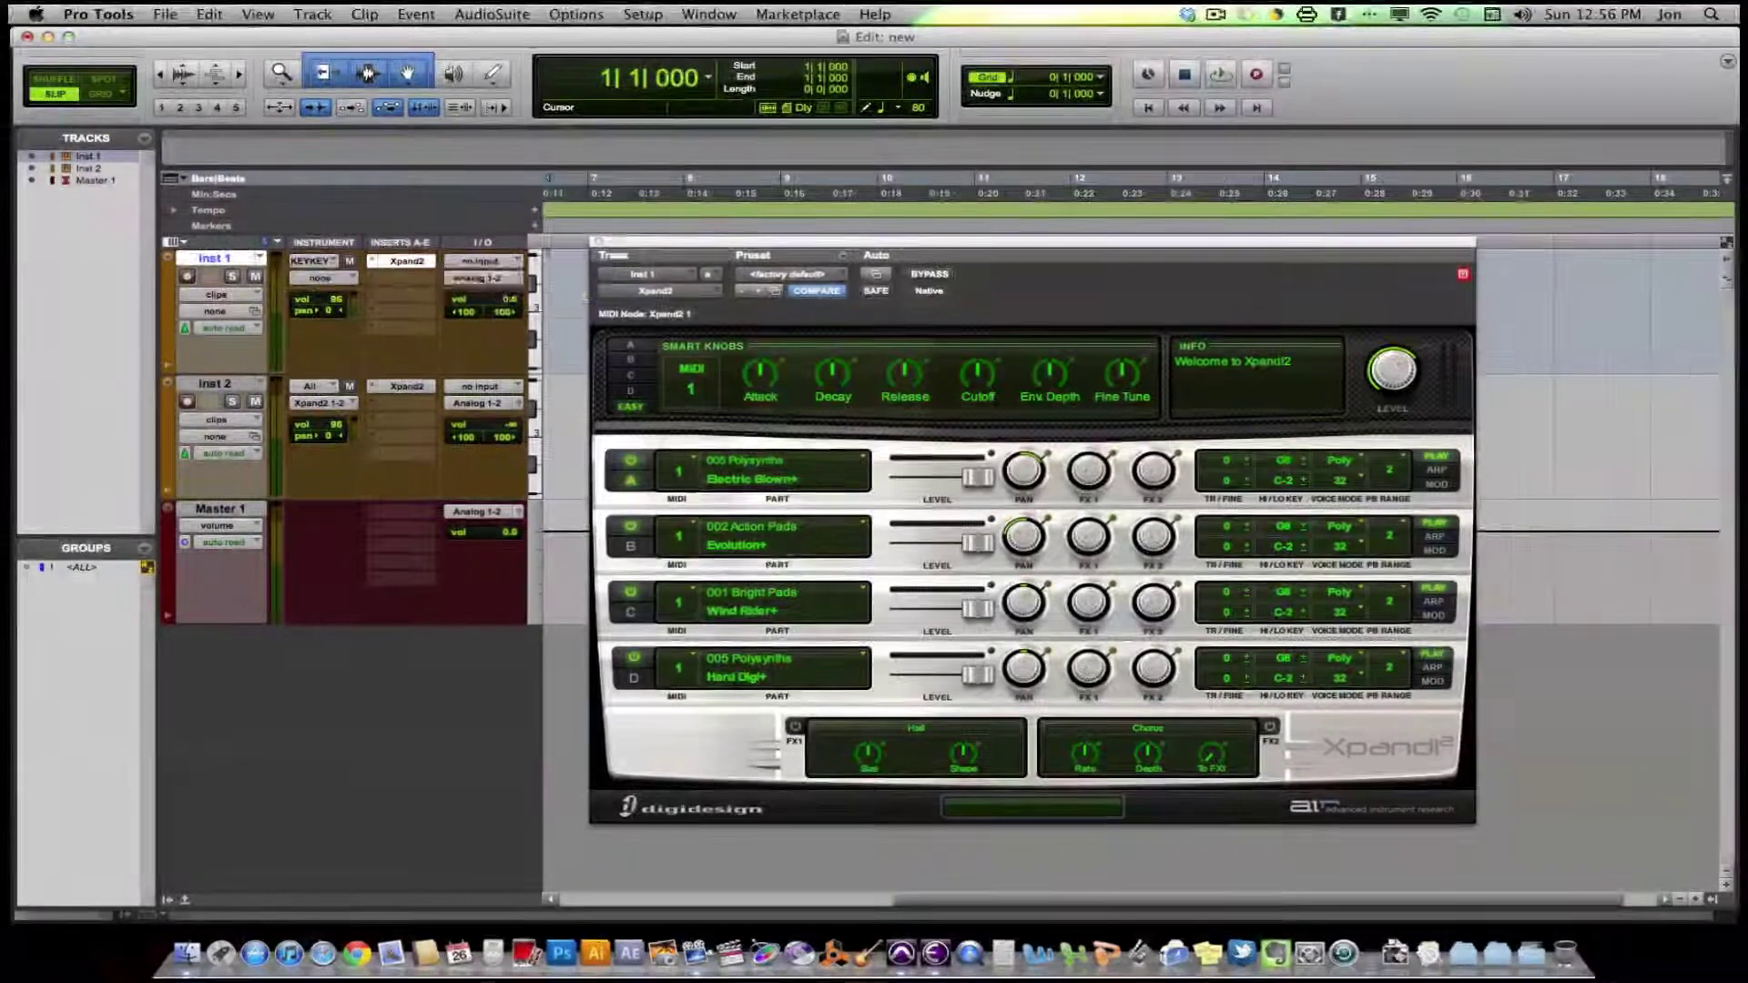
pyautogui.moveTo(642, 310); pyautogui.dragTo(449, 309)
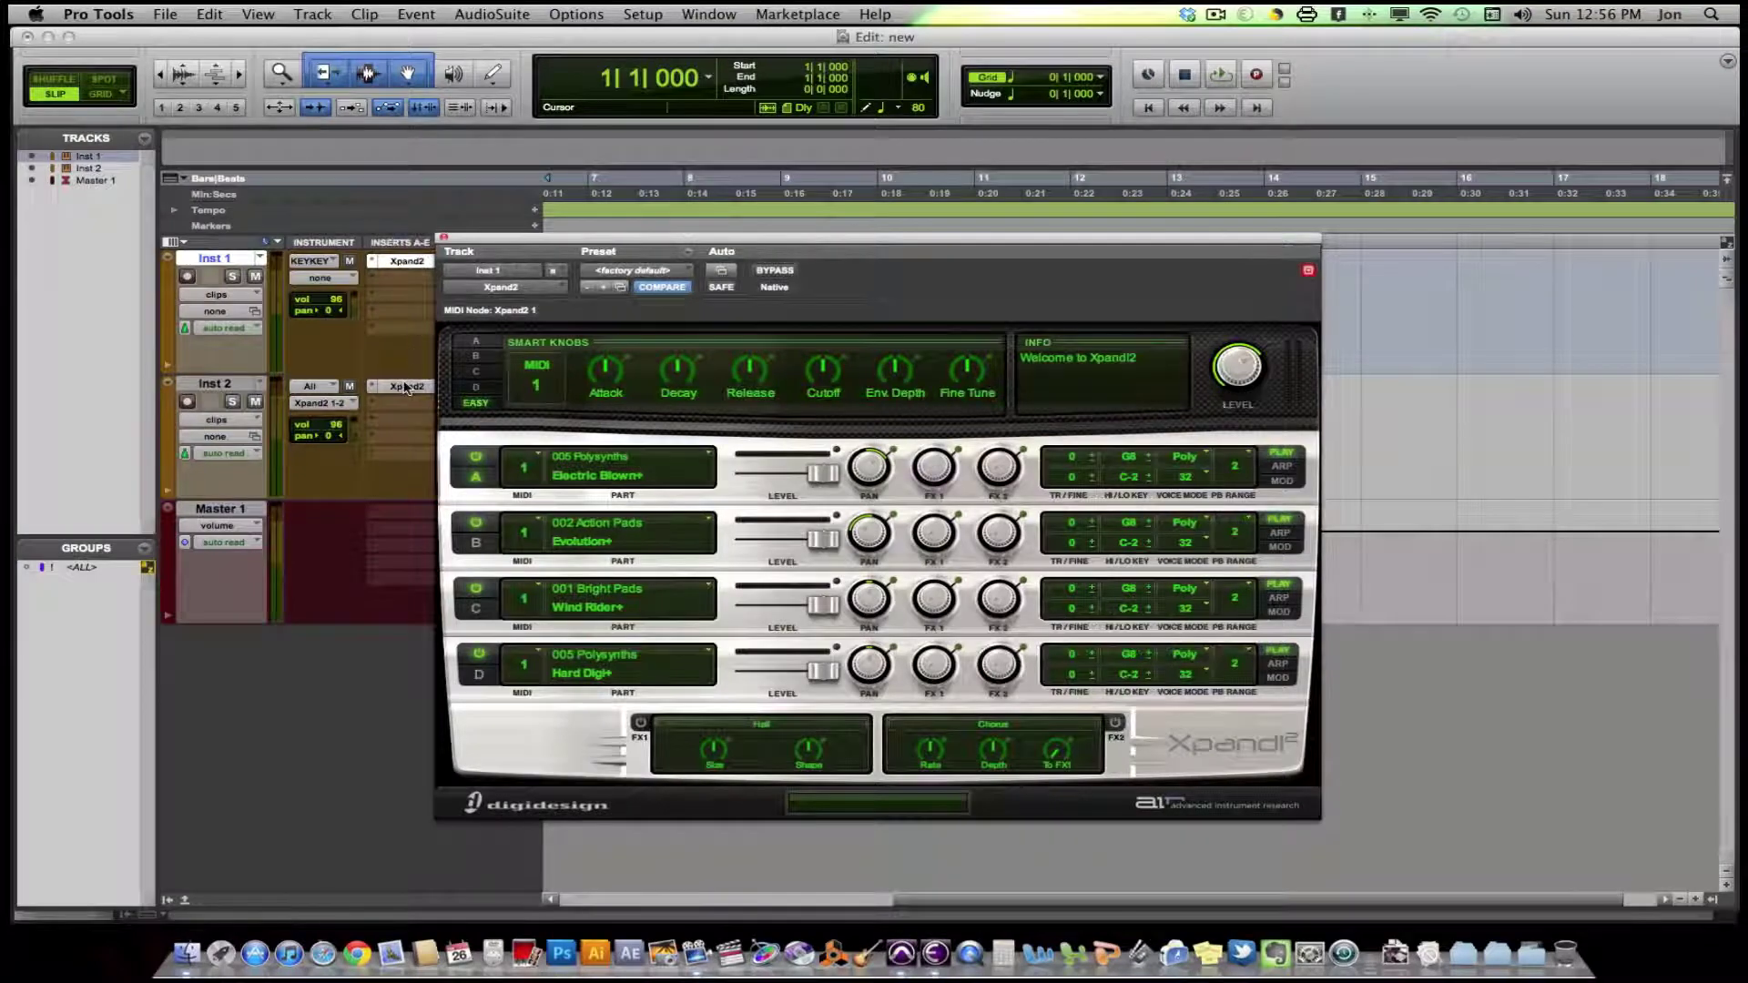
pyautogui.click(406, 387)
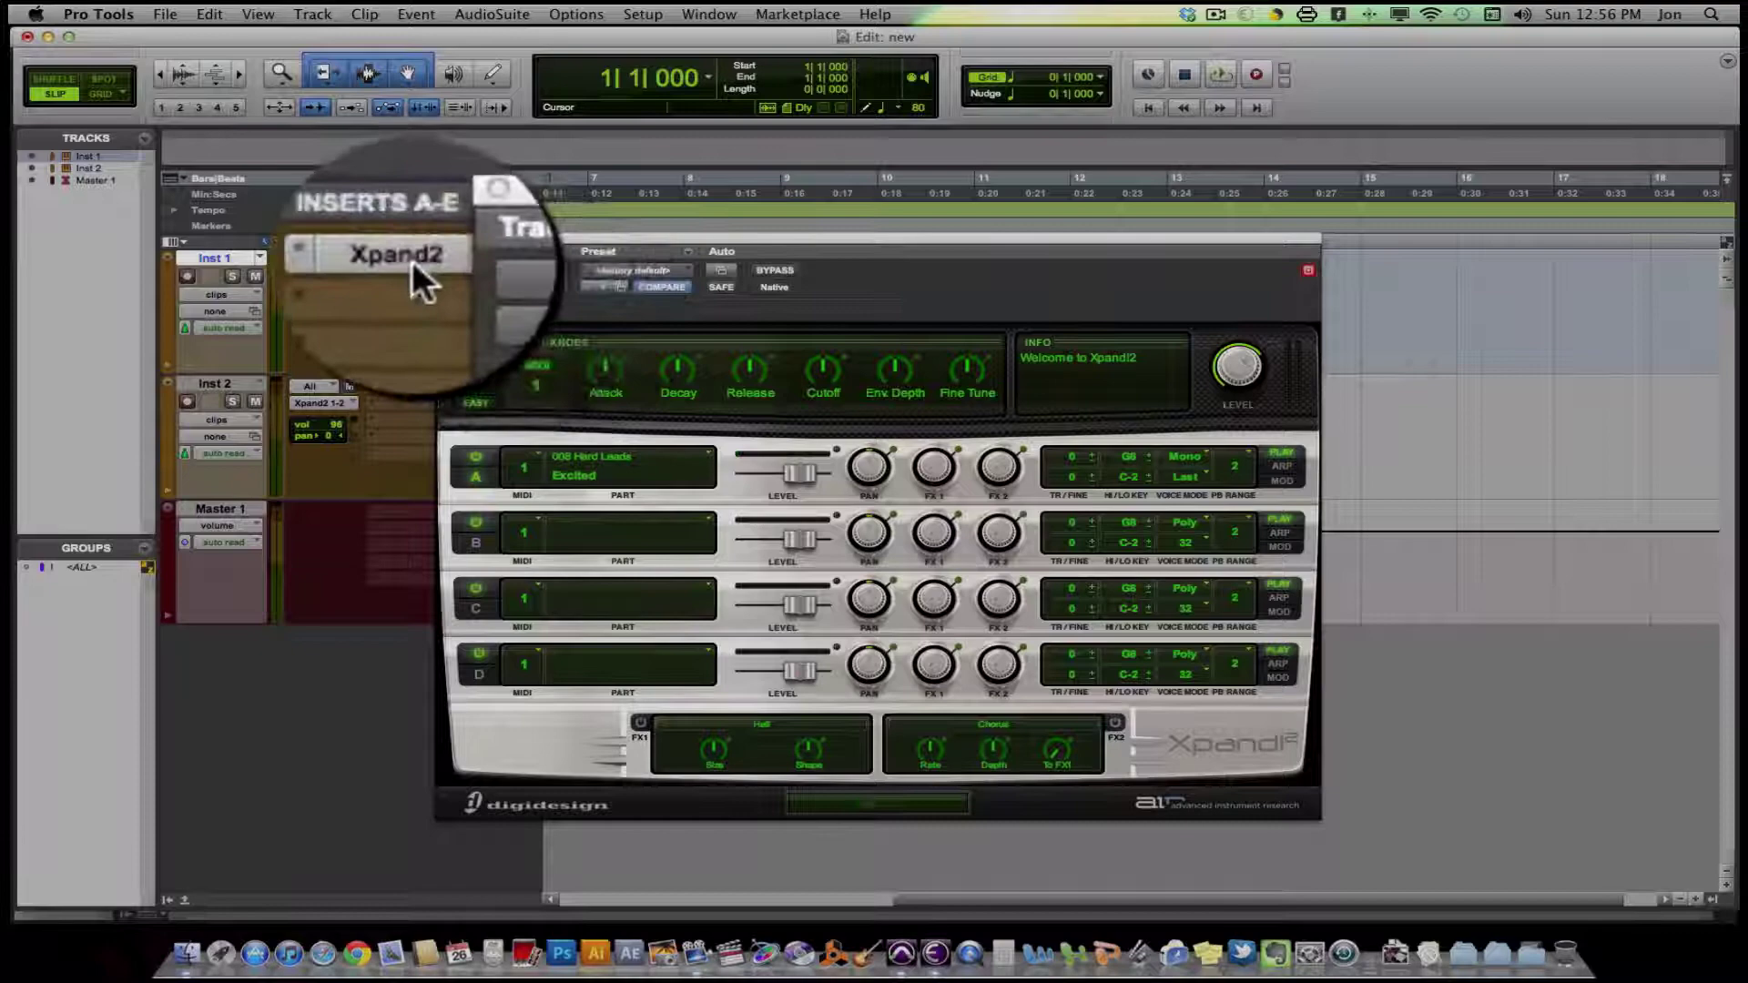
pyautogui.click(405, 261)
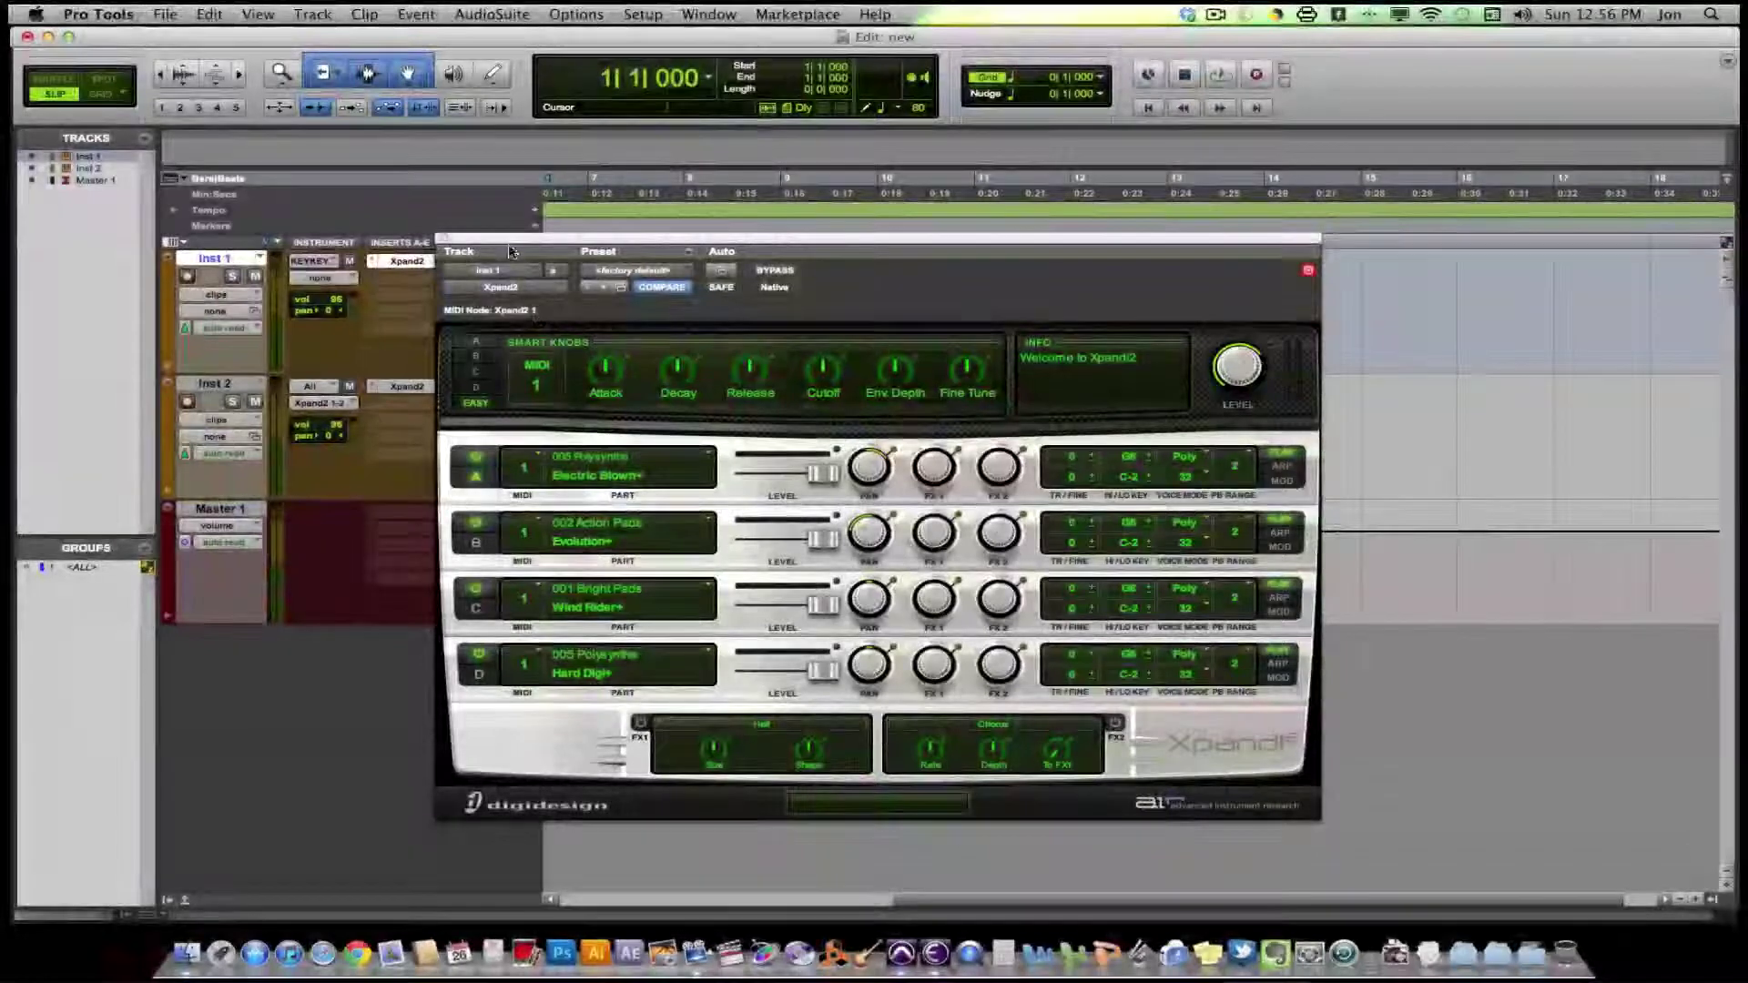
pyautogui.moveTo(510, 244); pyautogui.dragTo(464, 223)
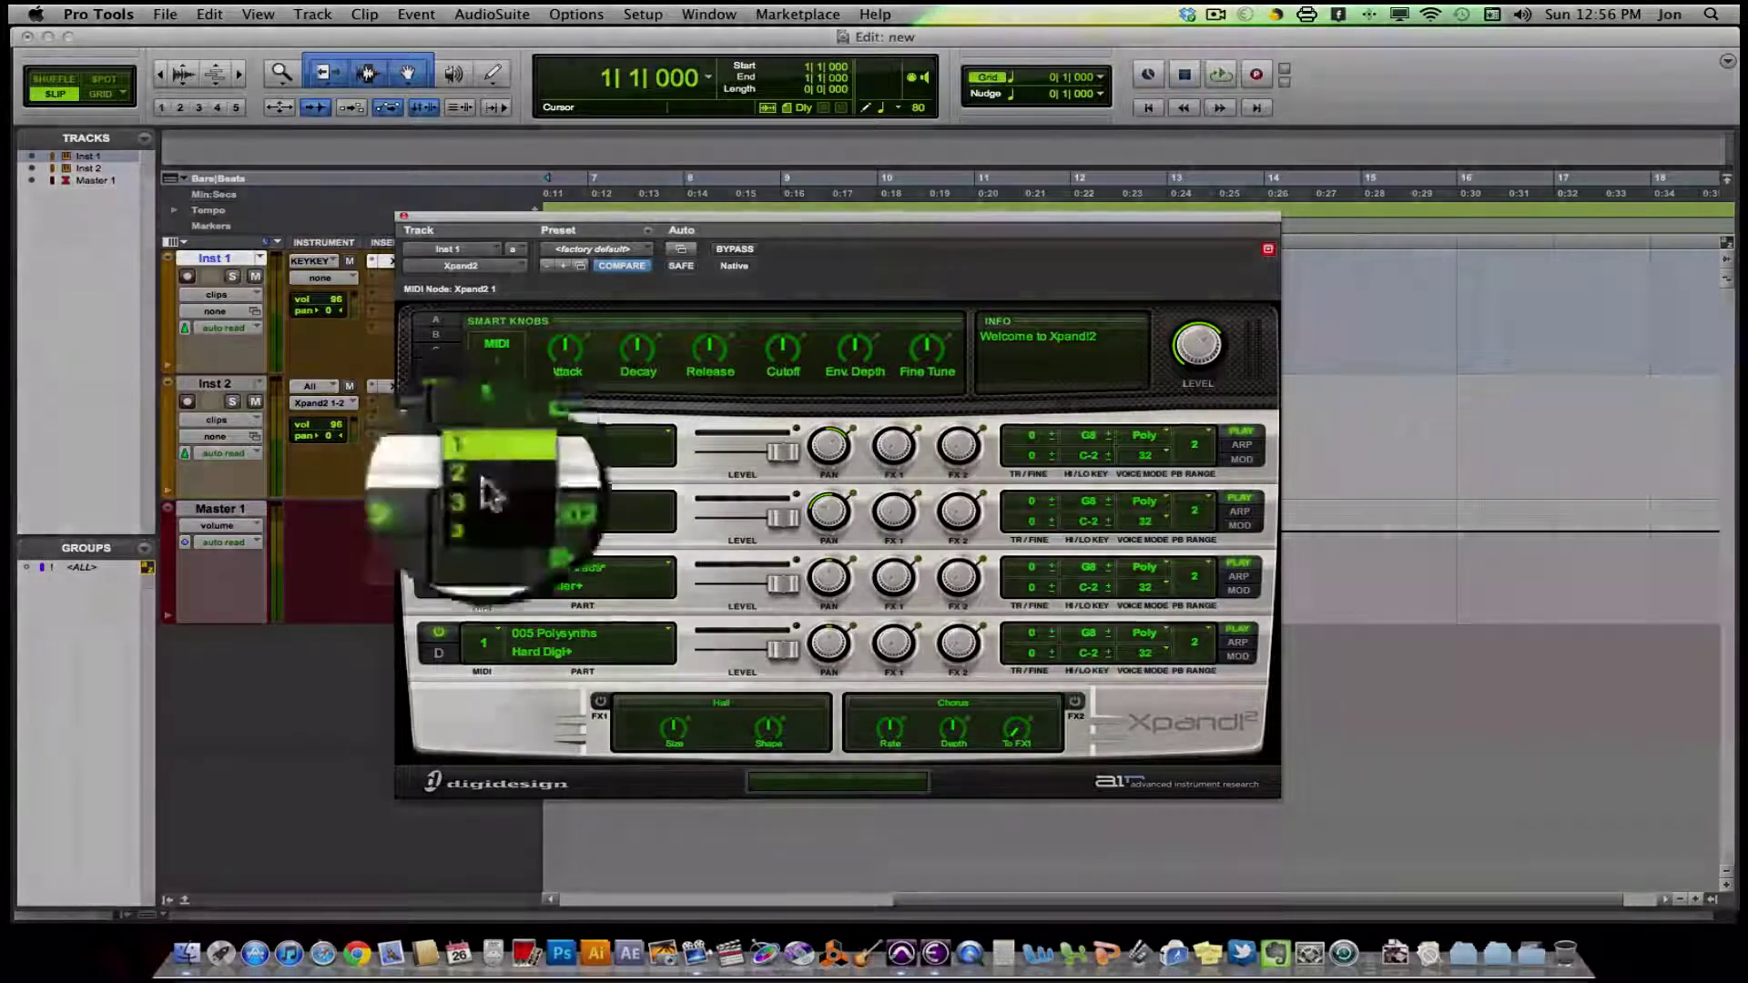
pyautogui.click(482, 506)
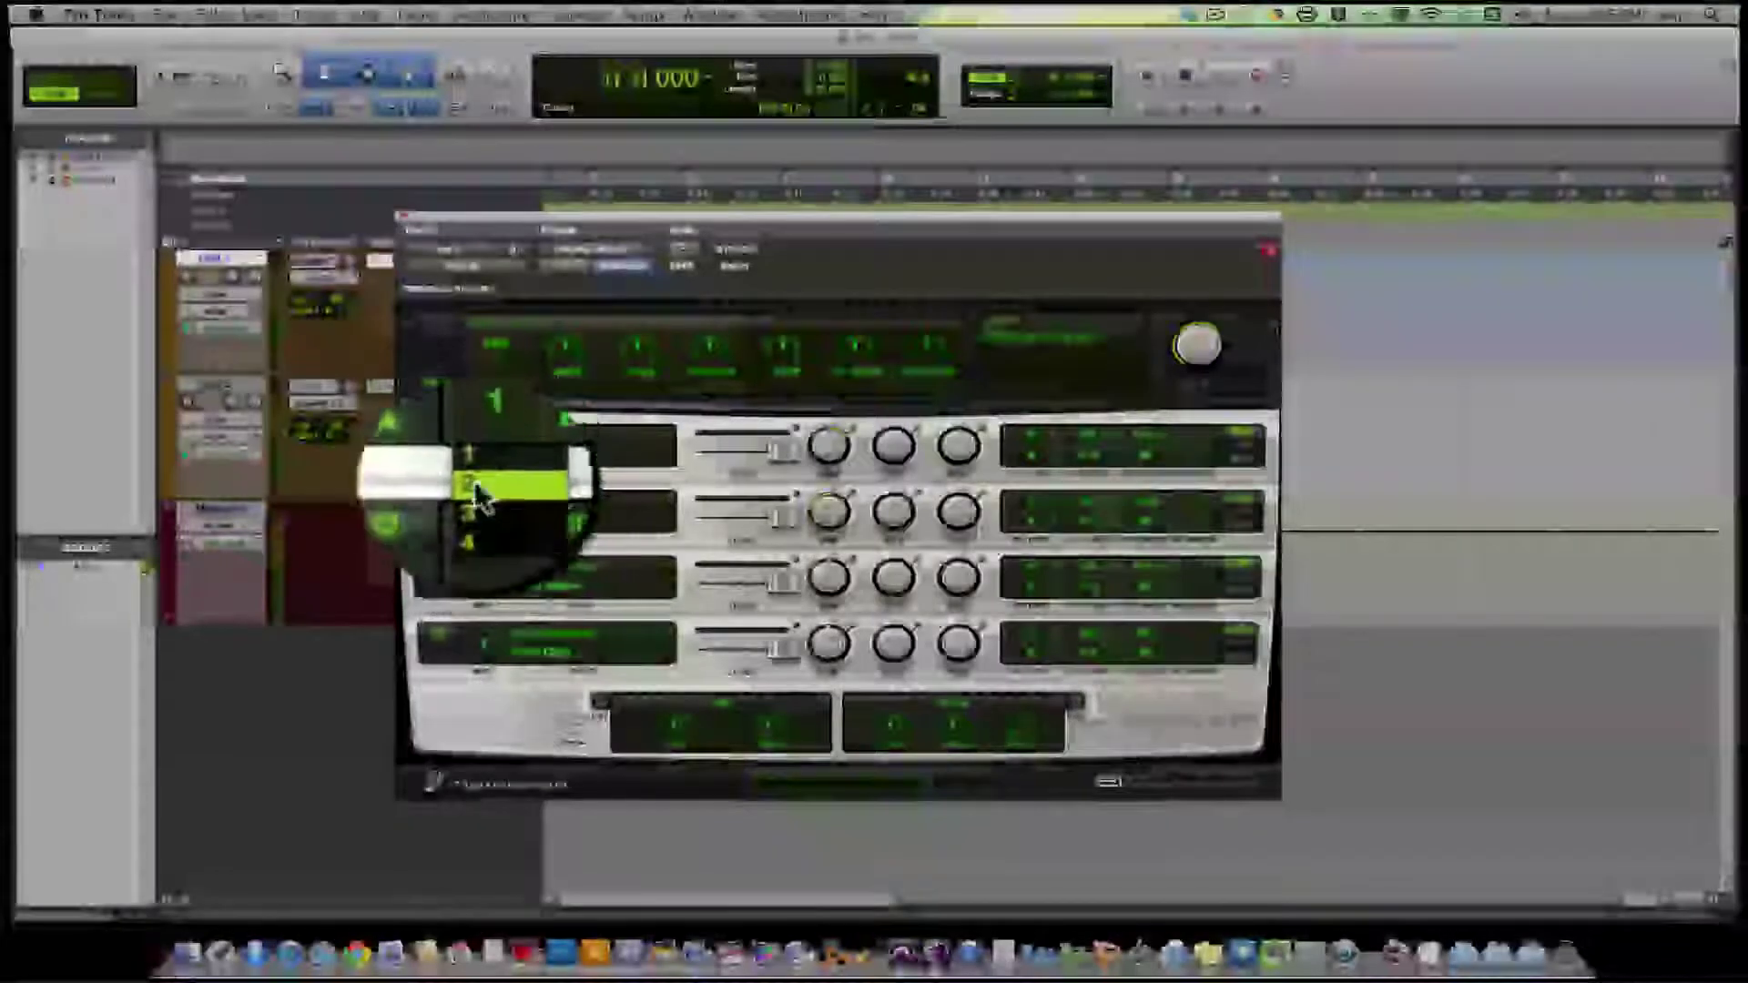
pyautogui.click(479, 469)
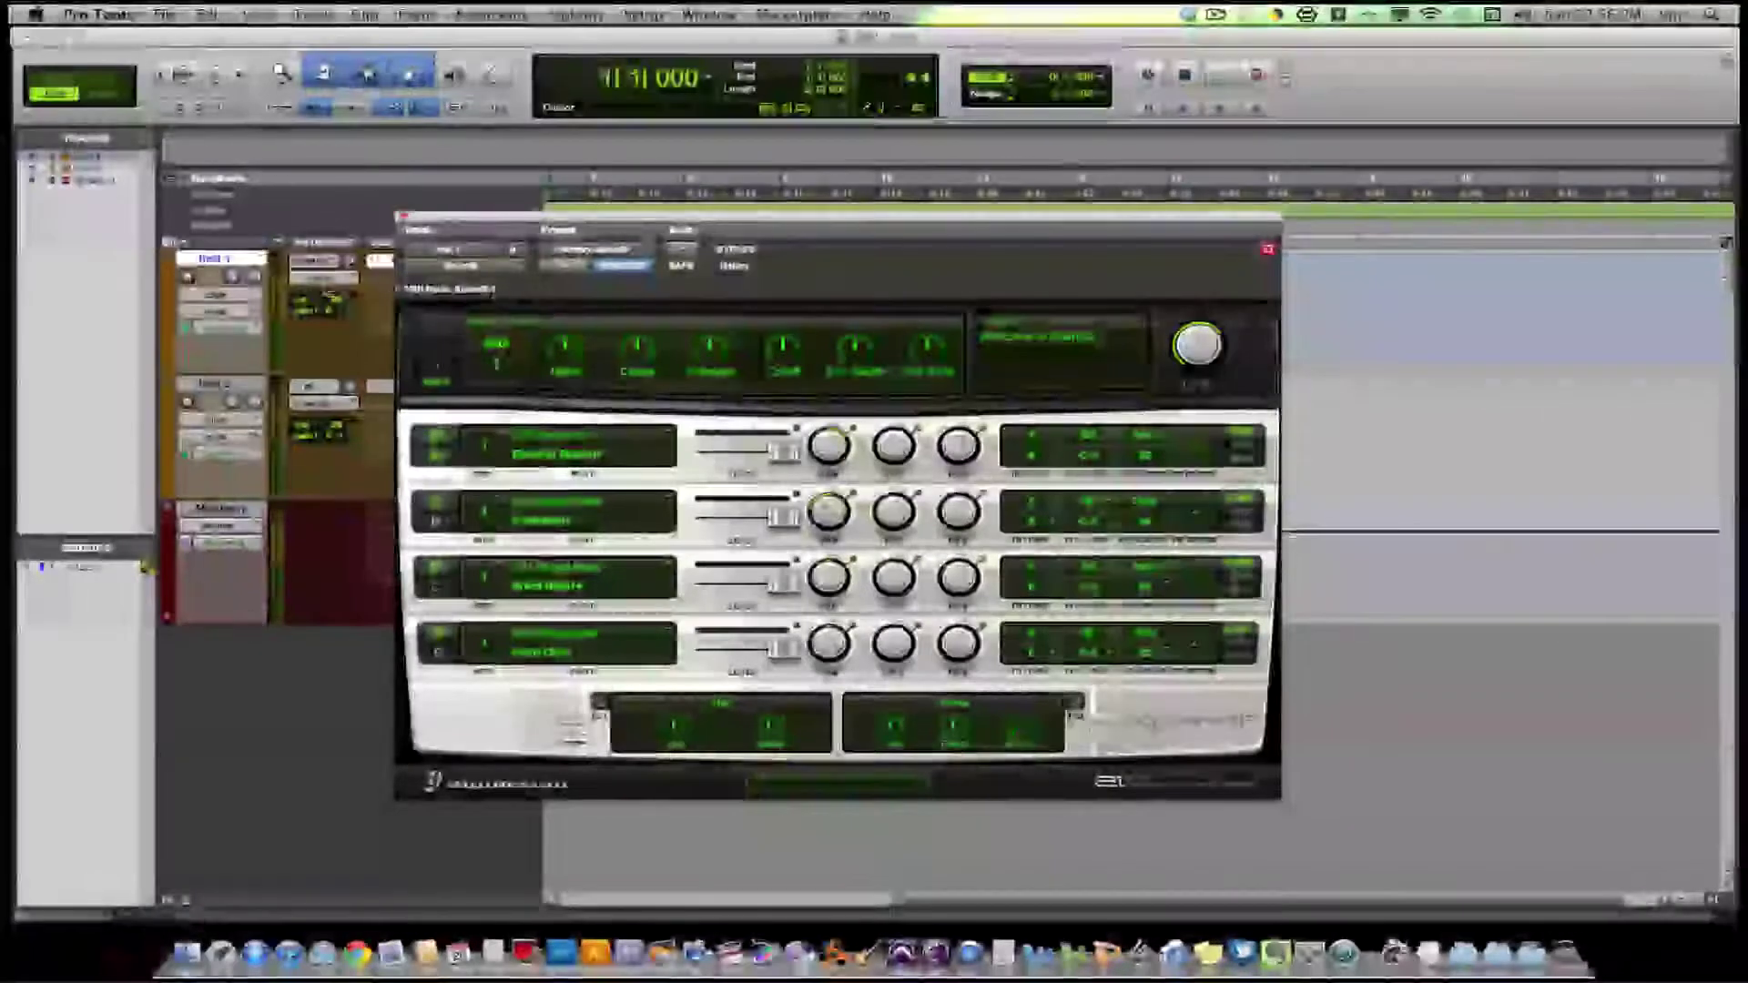
pyautogui.click(321, 278)
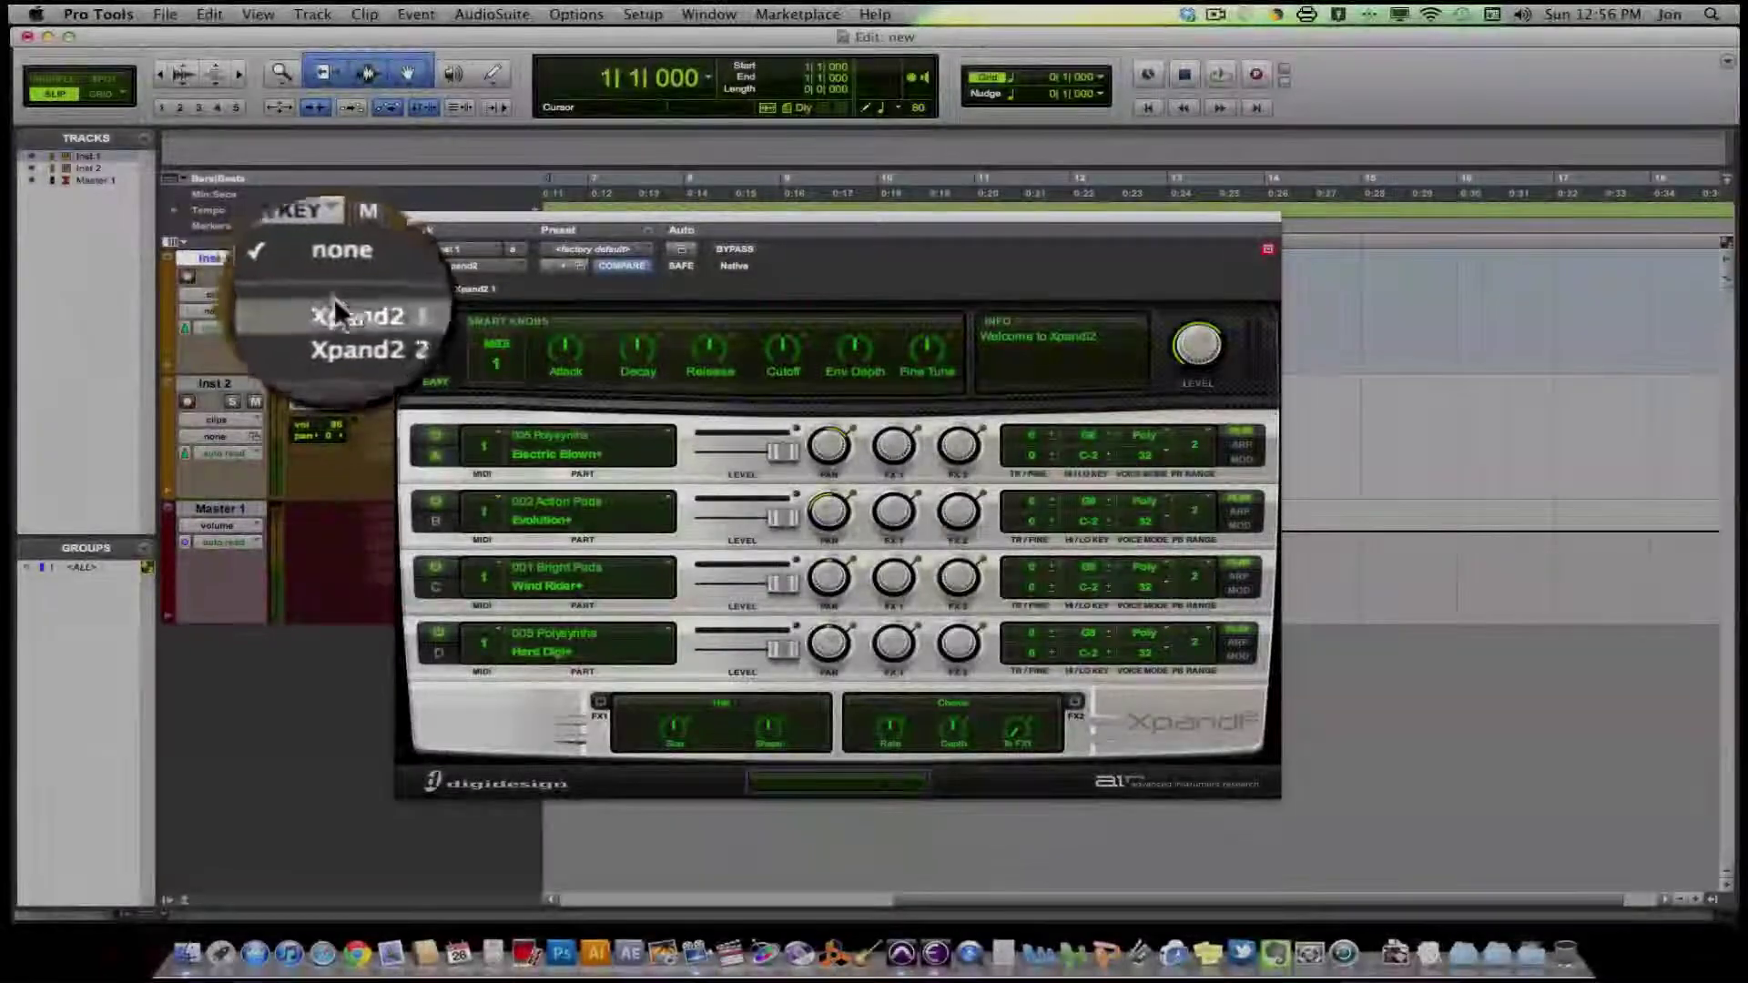
pyautogui.click(335, 299)
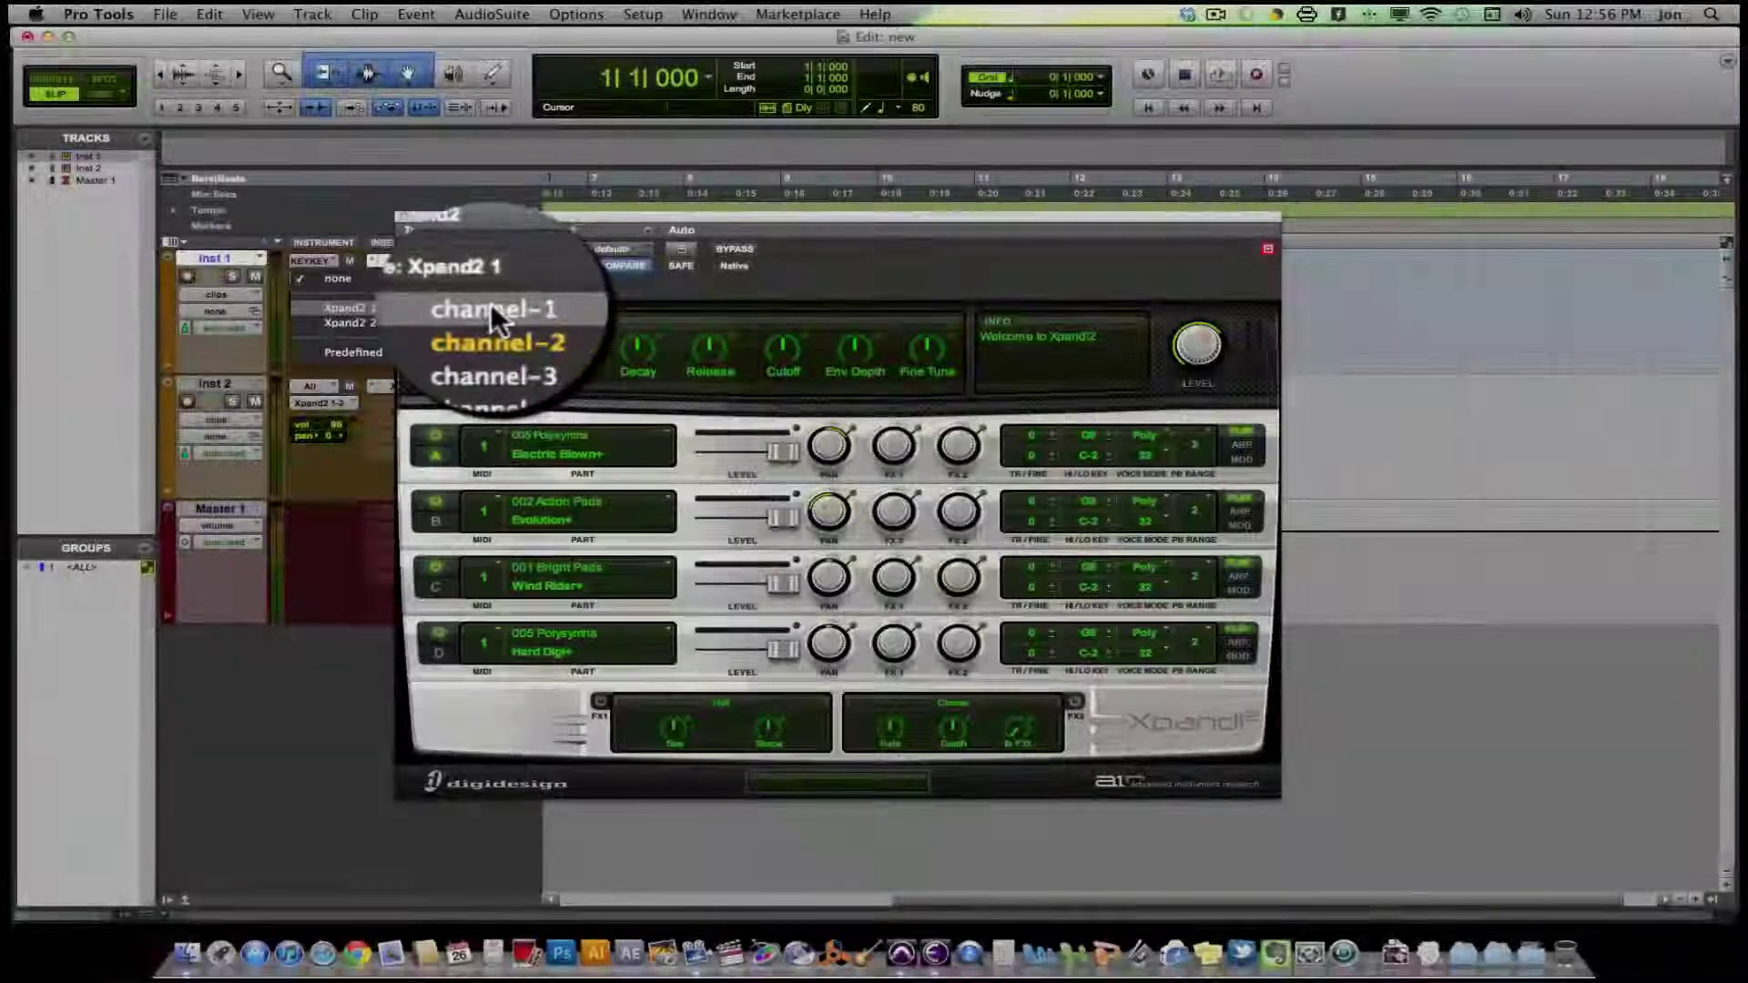
pyautogui.click(476, 306)
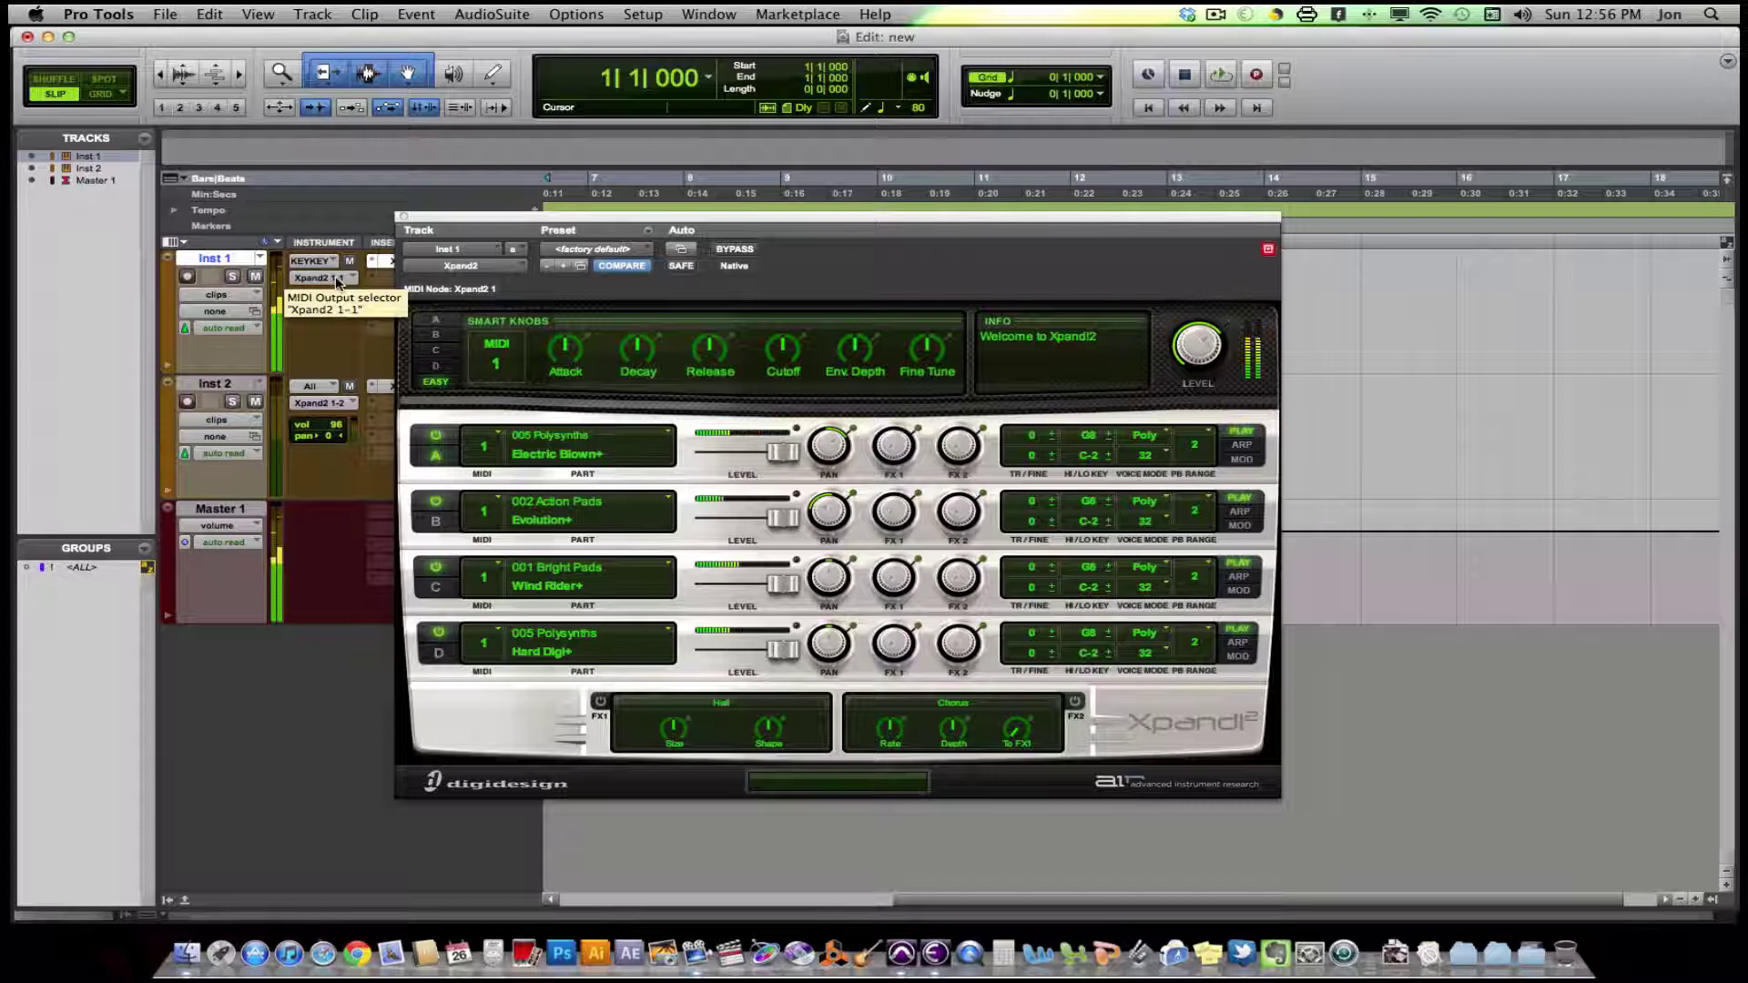
pyautogui.press('XF86AudioLowerVolume')
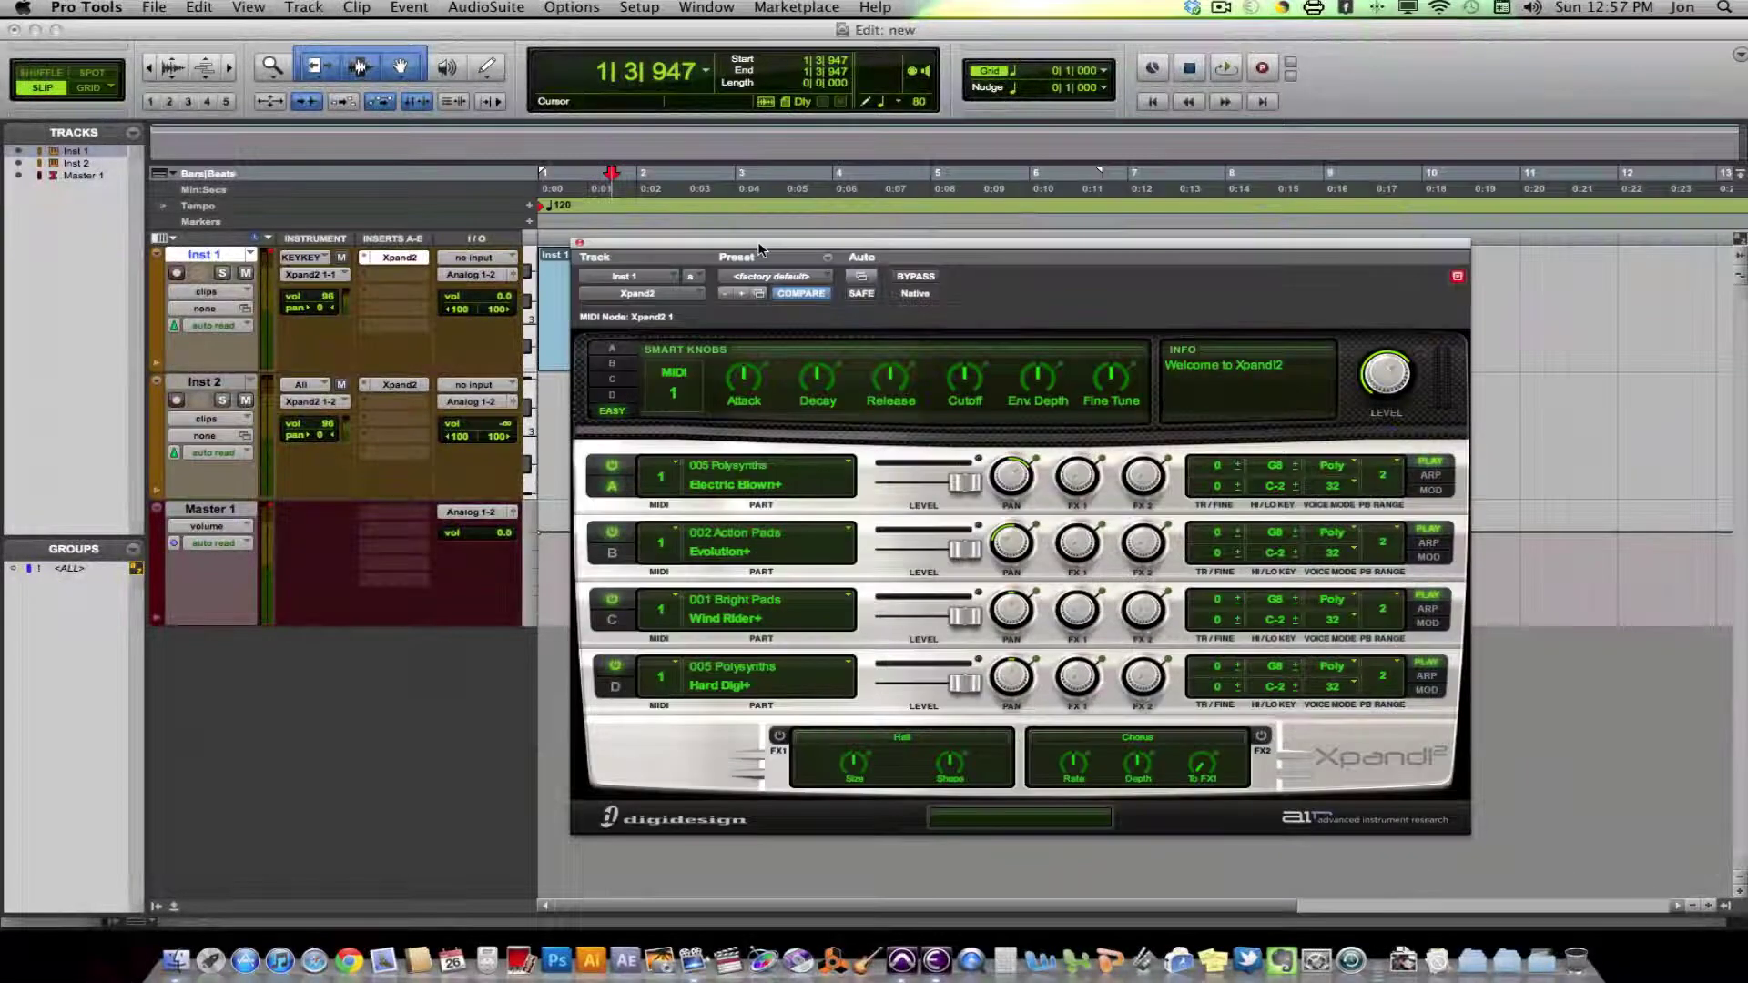
# Return to Inst 1's Xpand2 instance and set part B to MIDI channel 2
pyautogui.moveTo(760, 248); pyautogui.dragTo(801, 263)
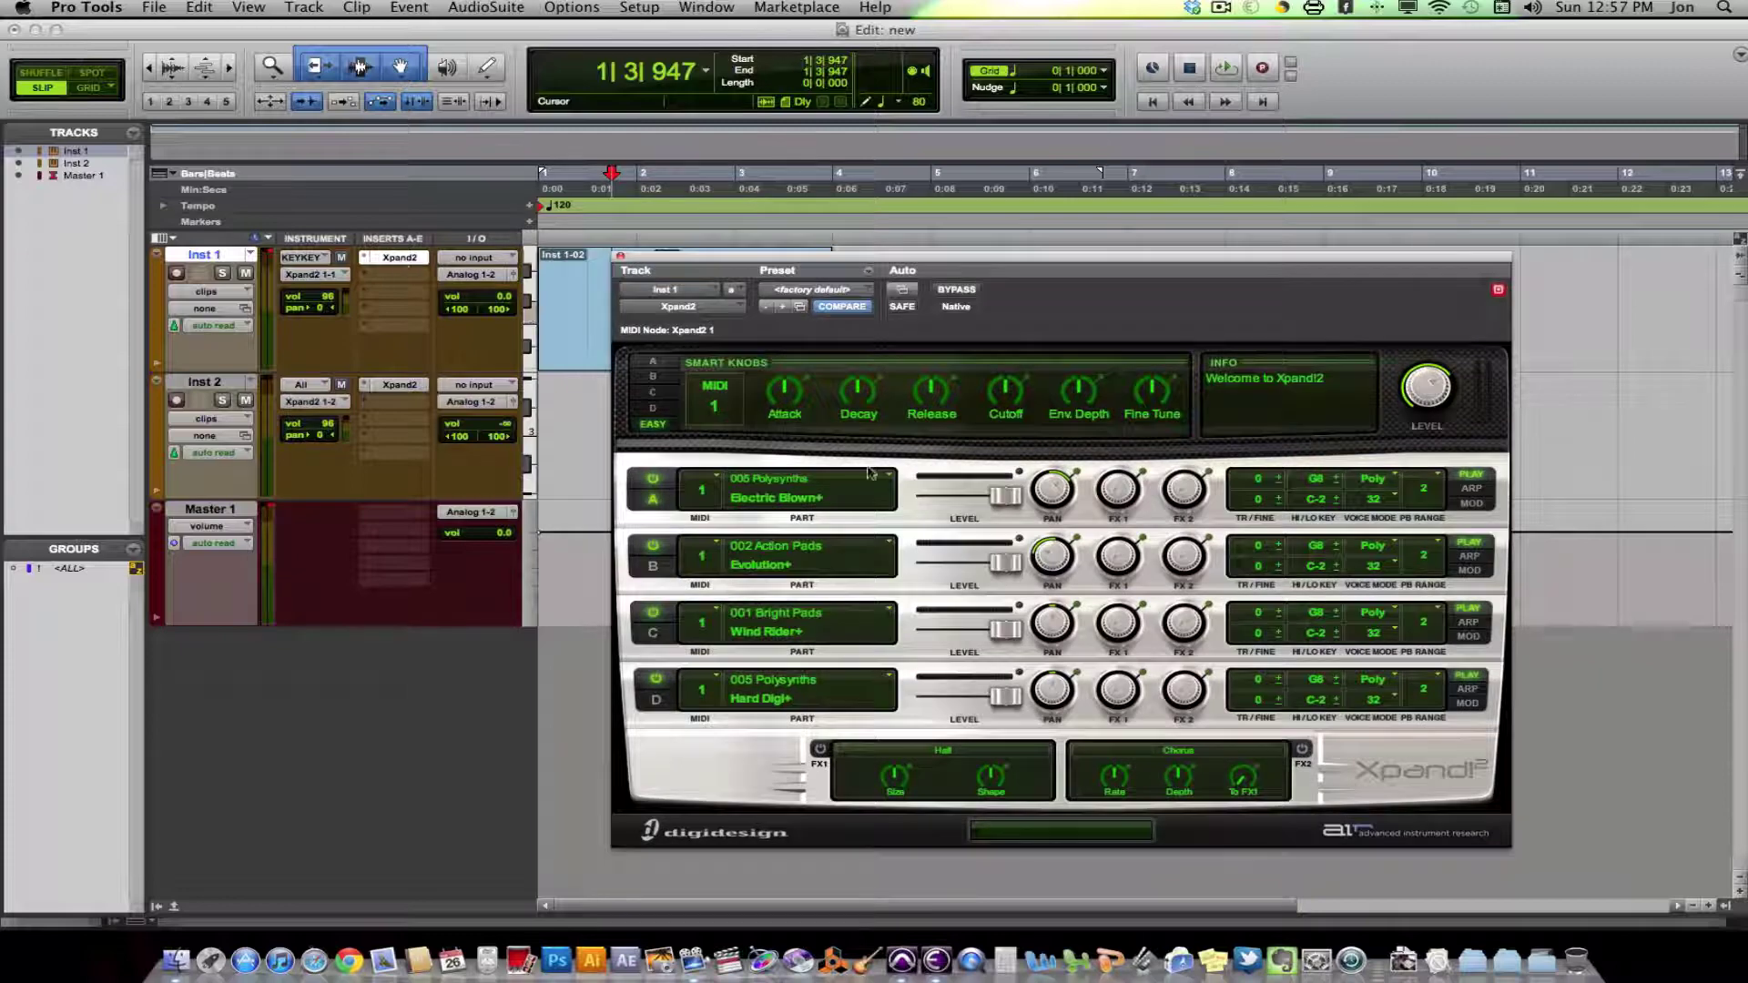
pyautogui.click(398, 385)
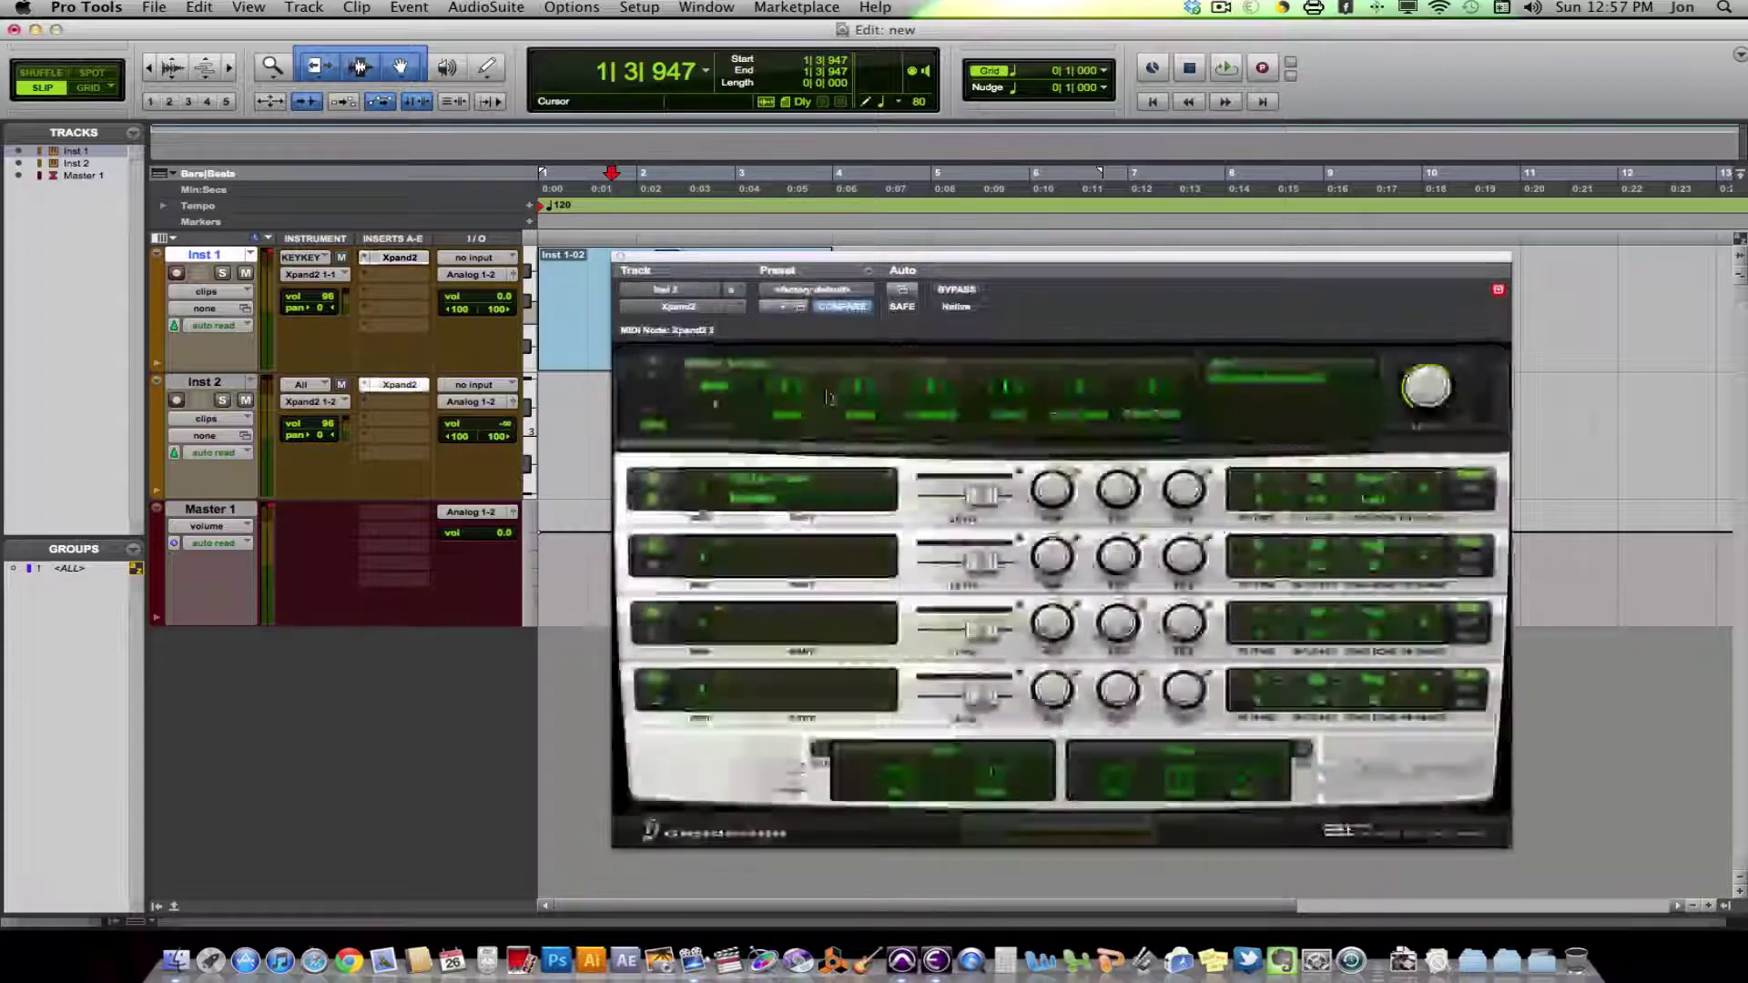
pyautogui.click(387, 259)
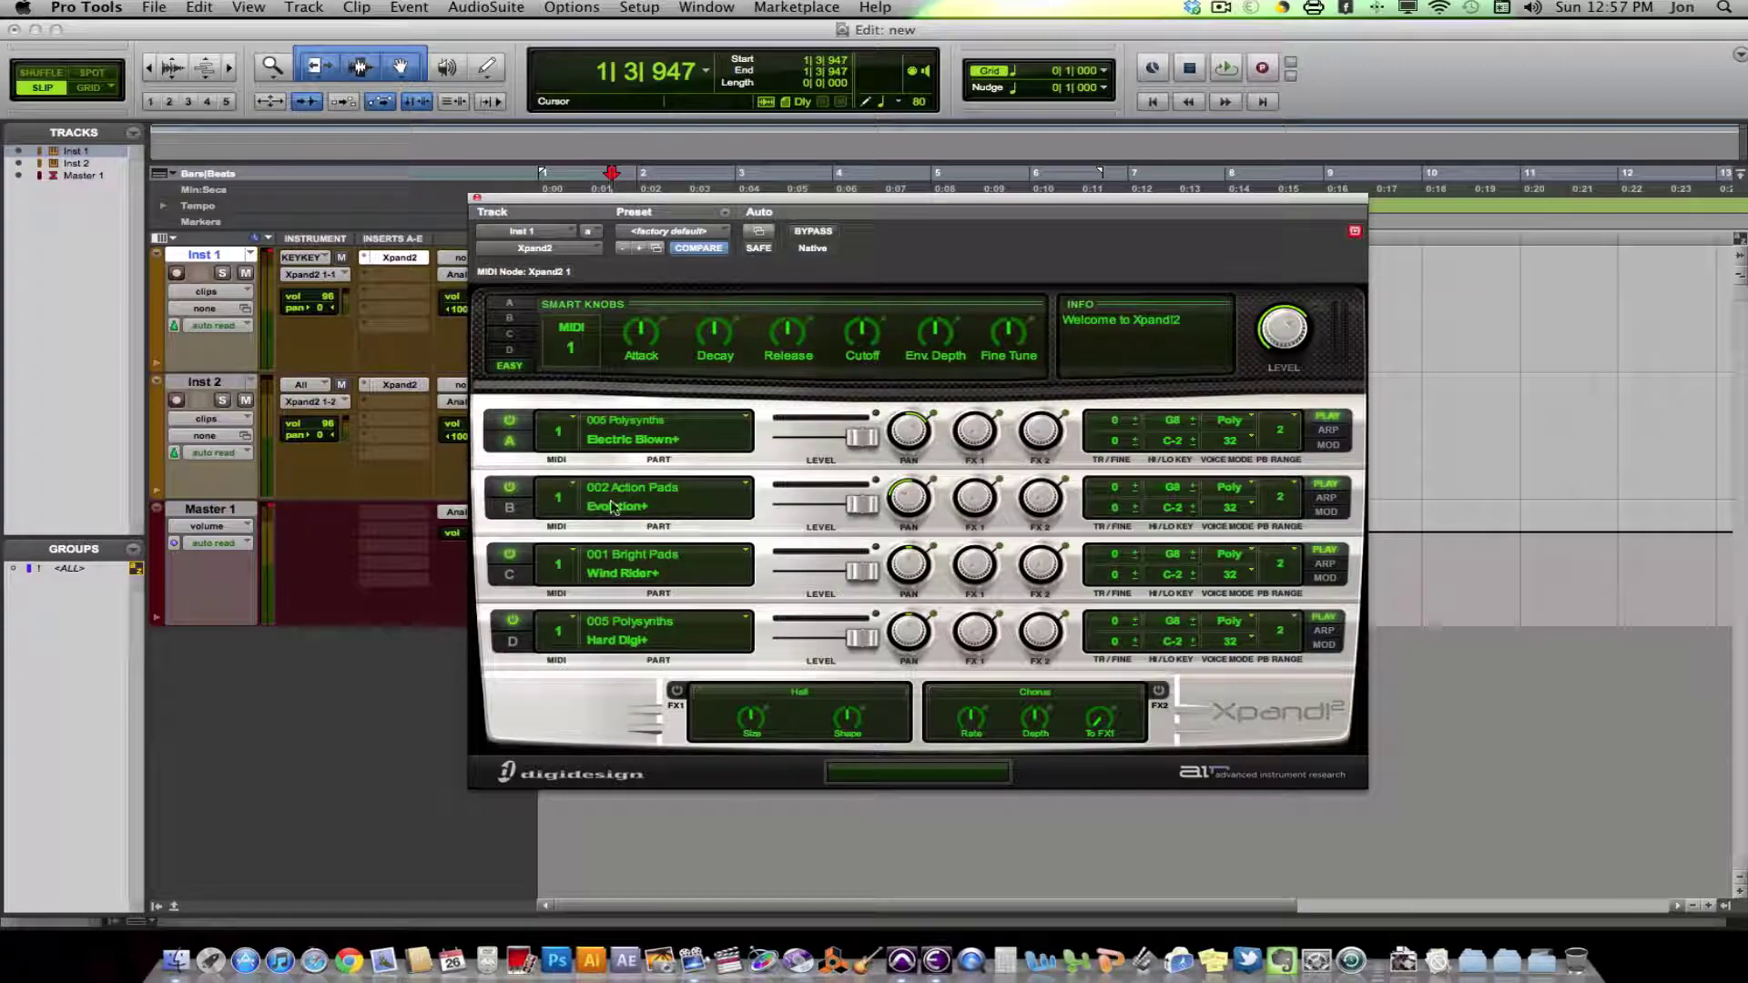
pyautogui.click(563, 494)
pyautogui.click(565, 538)
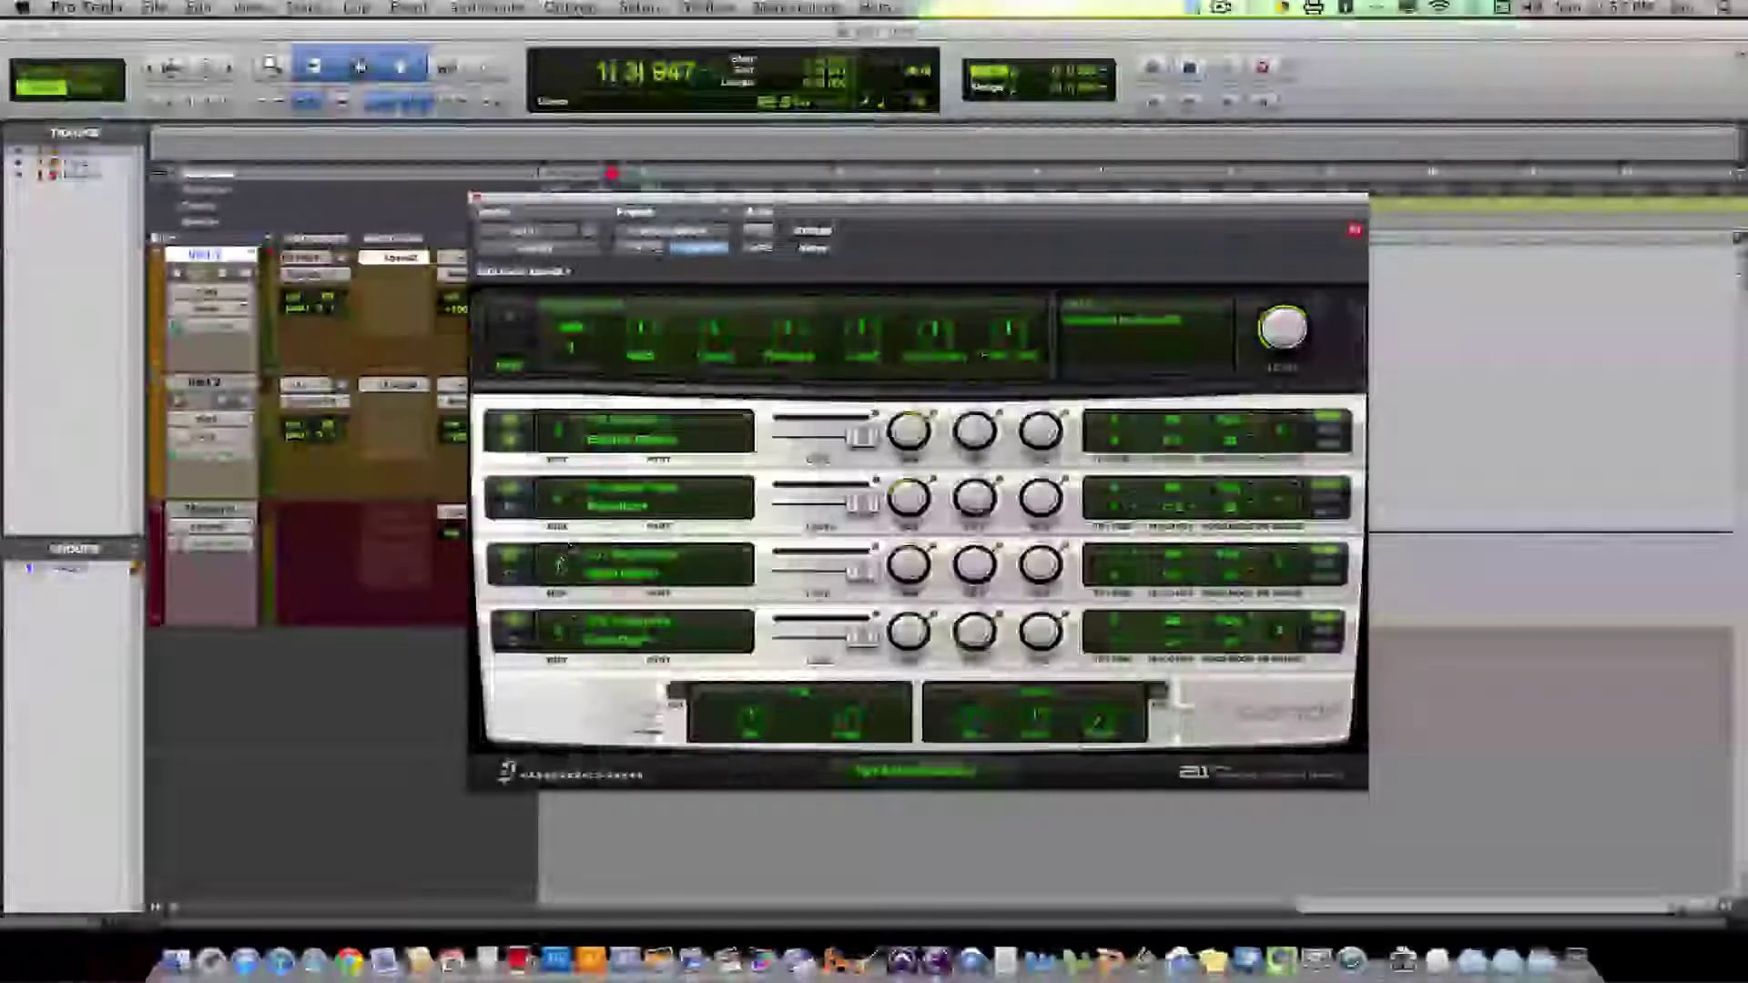
# Switch off Xpand2 parts C and D on Inst 1
pyautogui.click(510, 555)
pyautogui.click(513, 621)
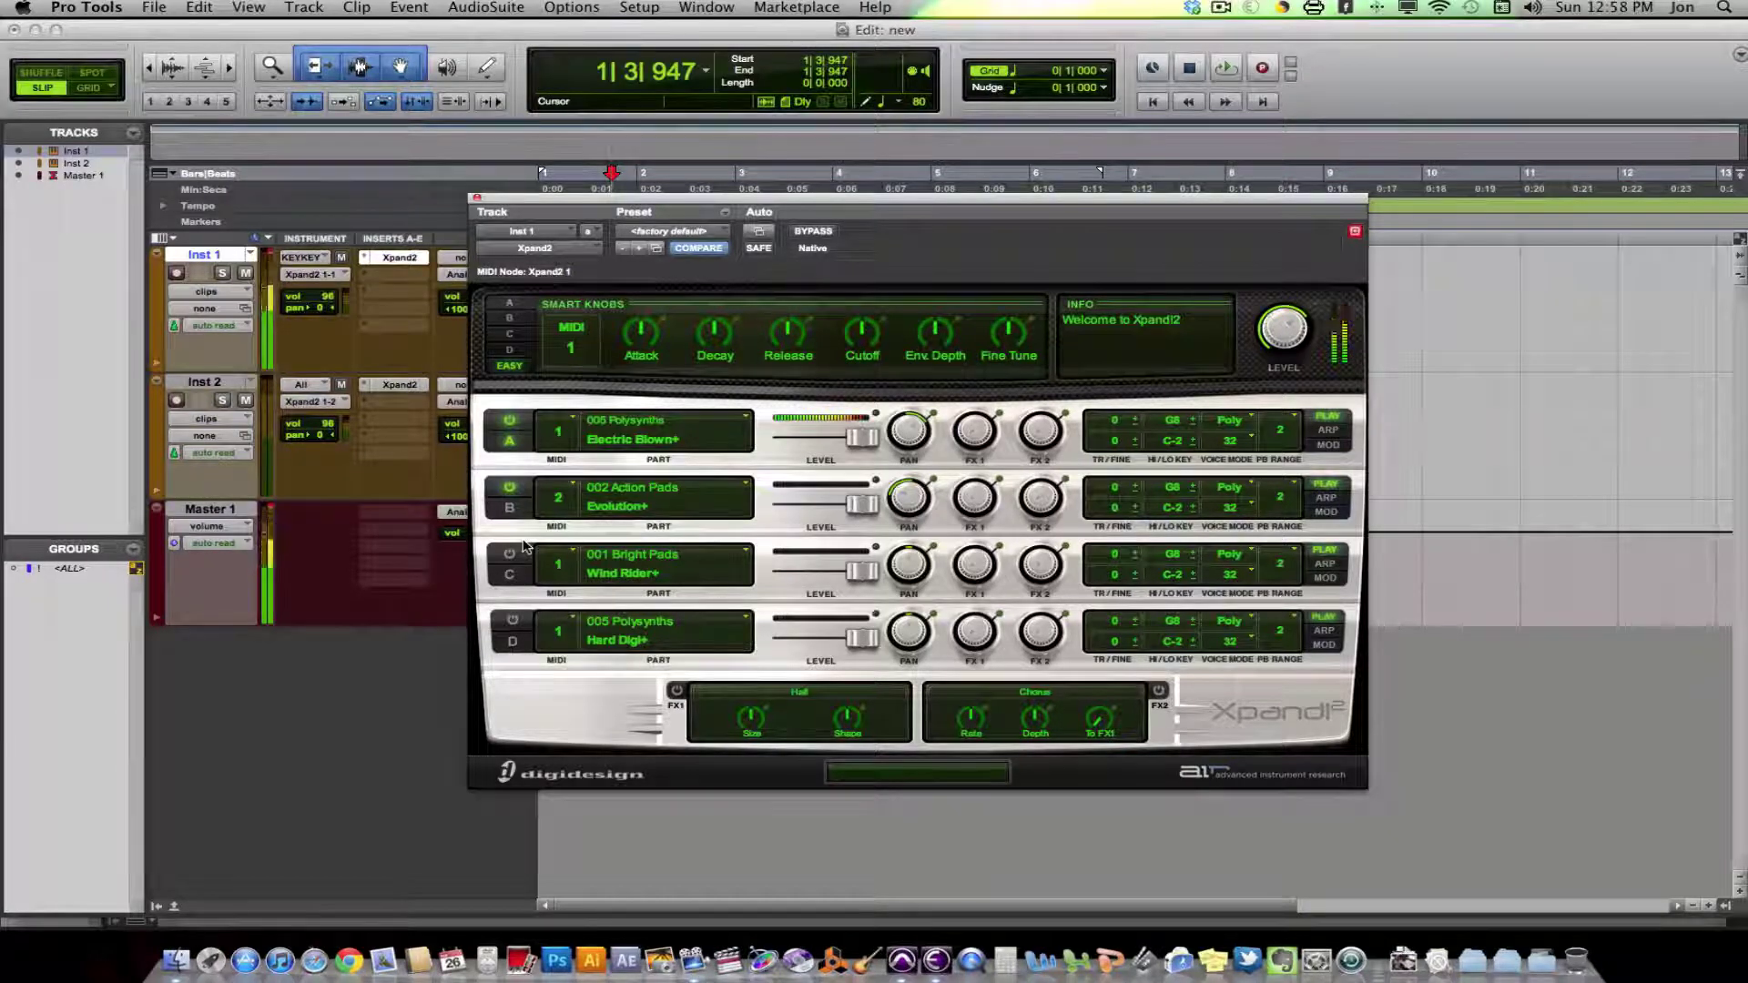
pyautogui.click(392, 385)
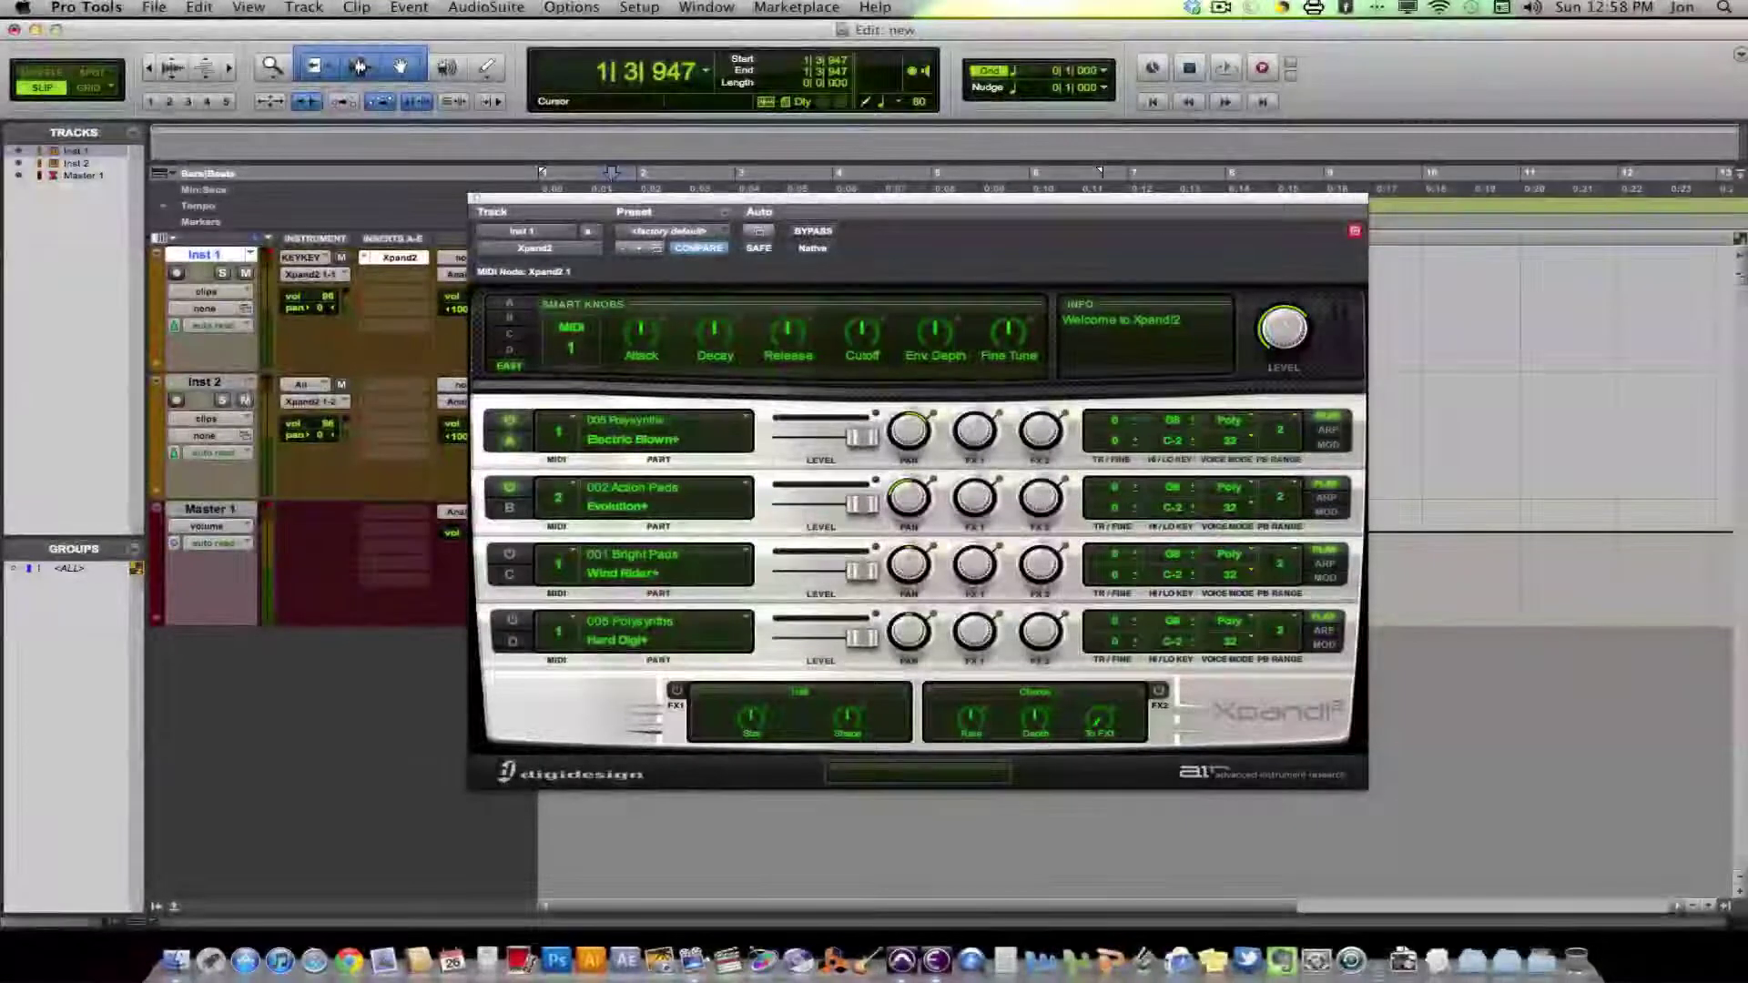
# Route Inst 2's MIDI output to Xpand2 1 channel 2 and its input from the nanoKEY keyboard
pyautogui.click(475, 198)
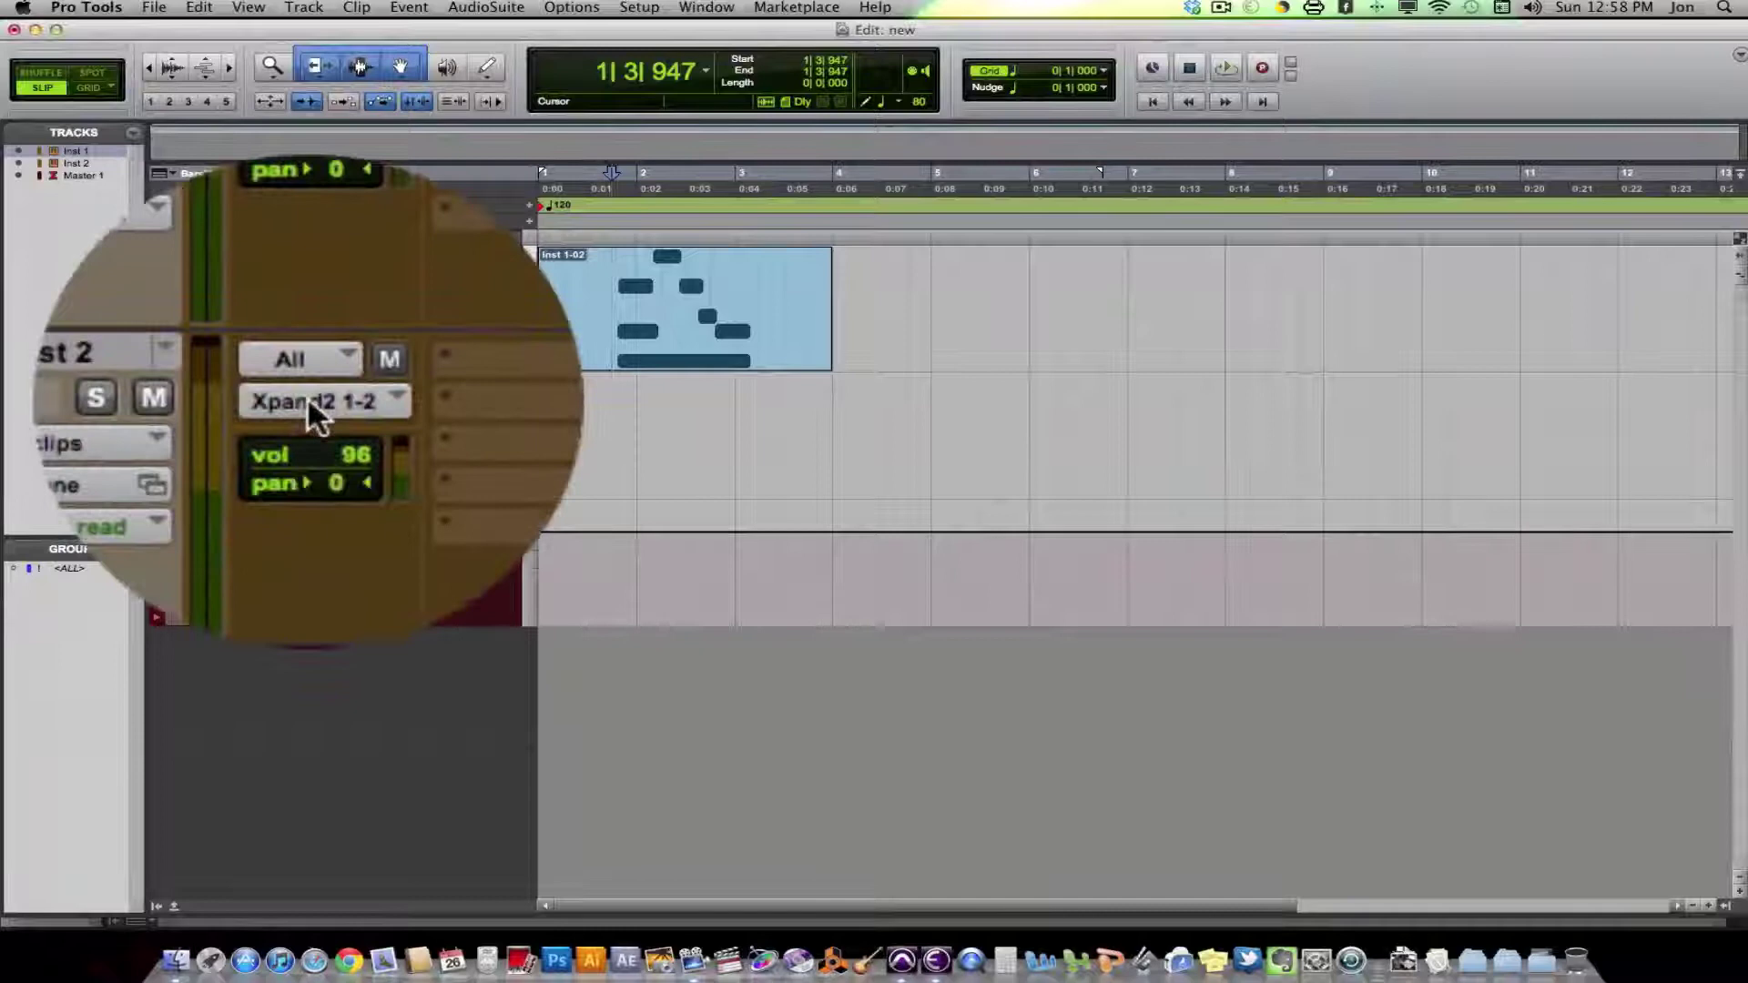
pyautogui.click(308, 400)
pyautogui.moveTo(315, 396)
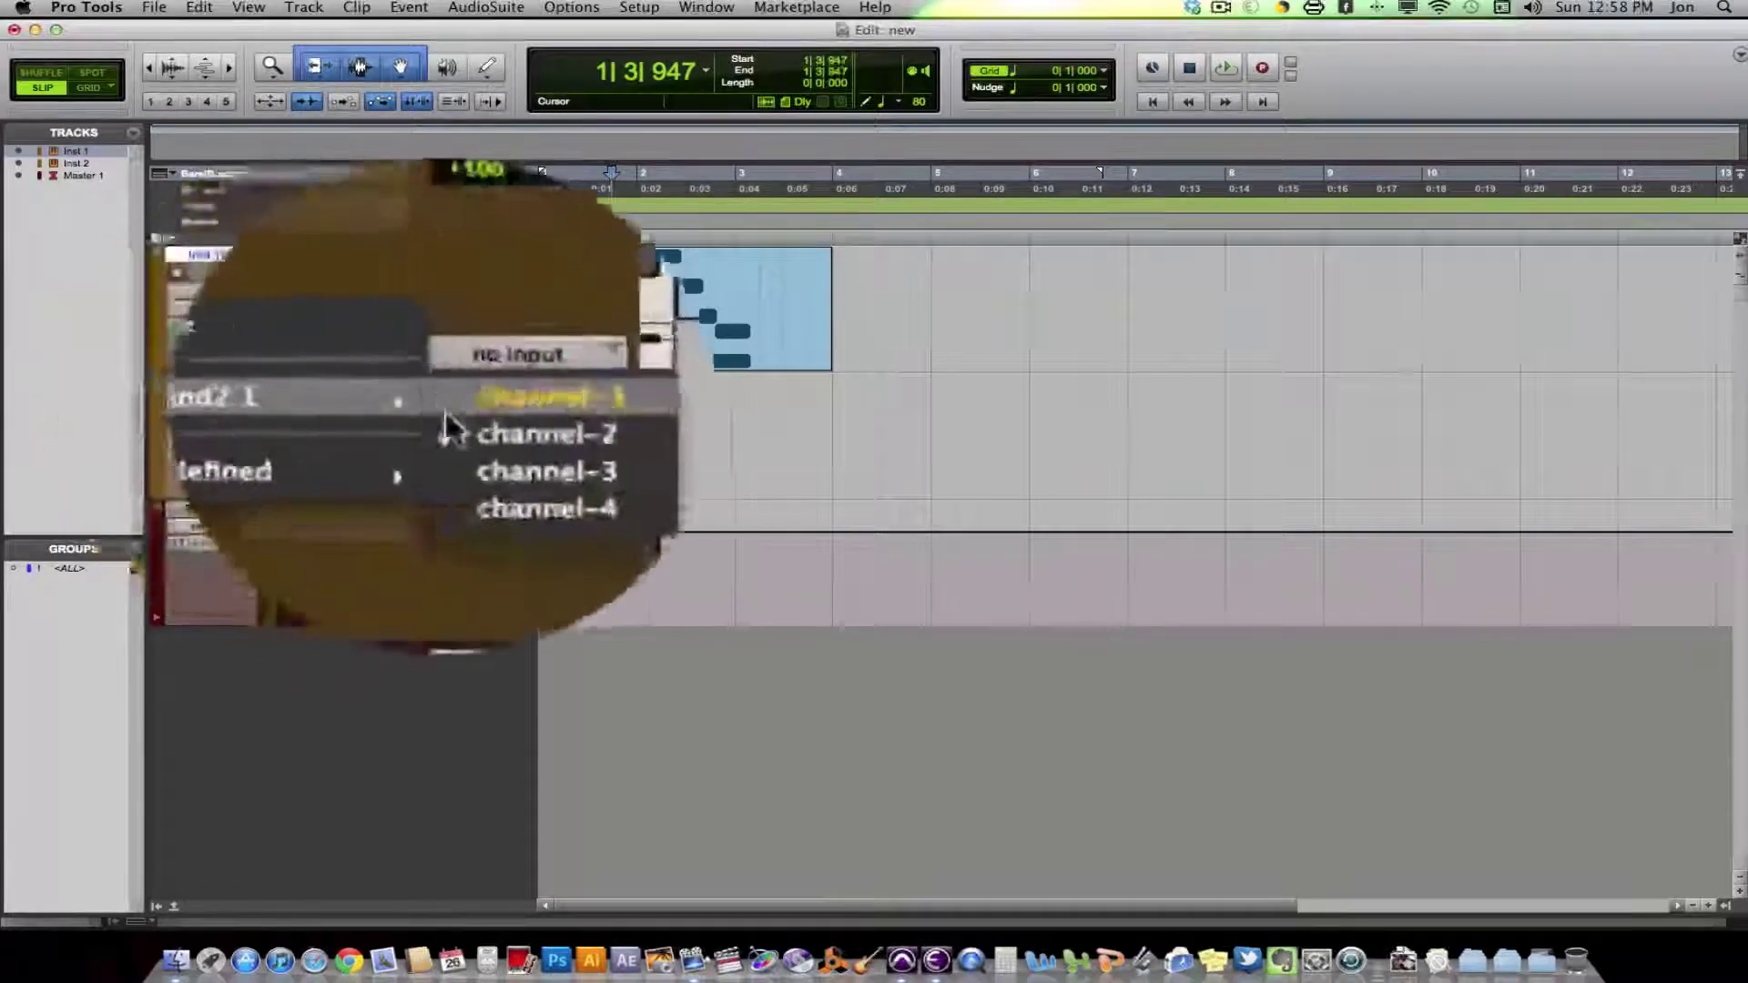
pyautogui.click(467, 411)
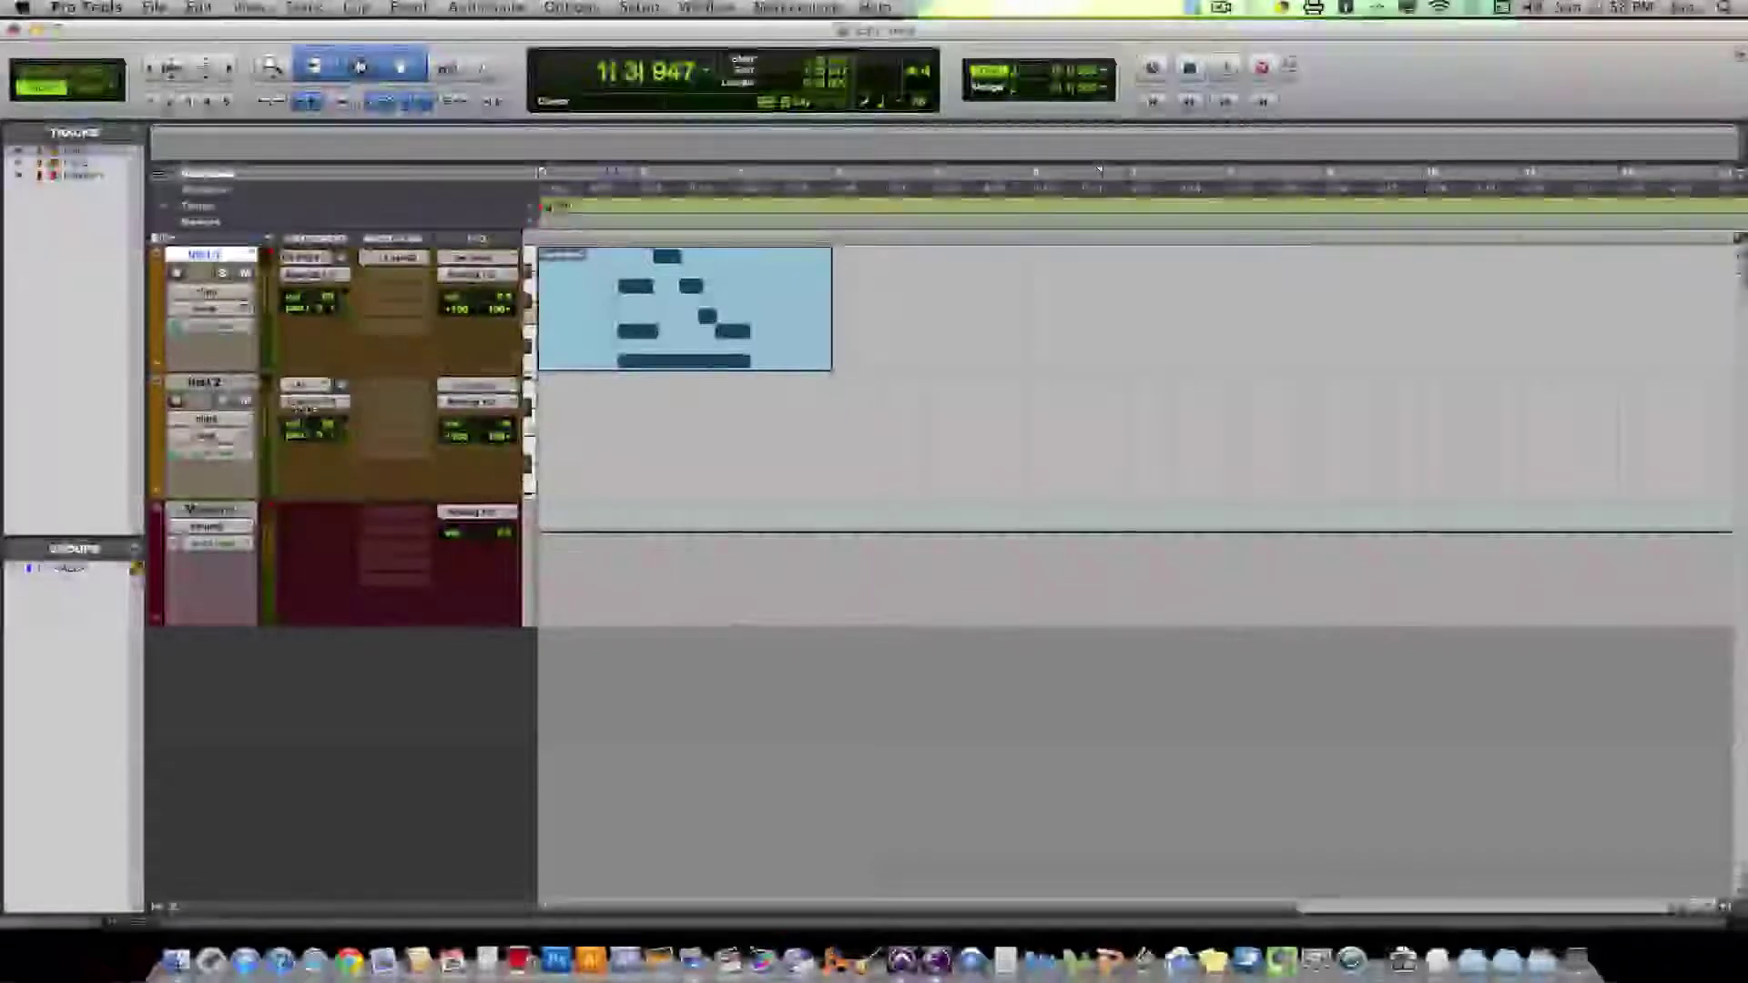
pyautogui.click(214, 387)
pyautogui.click(314, 386)
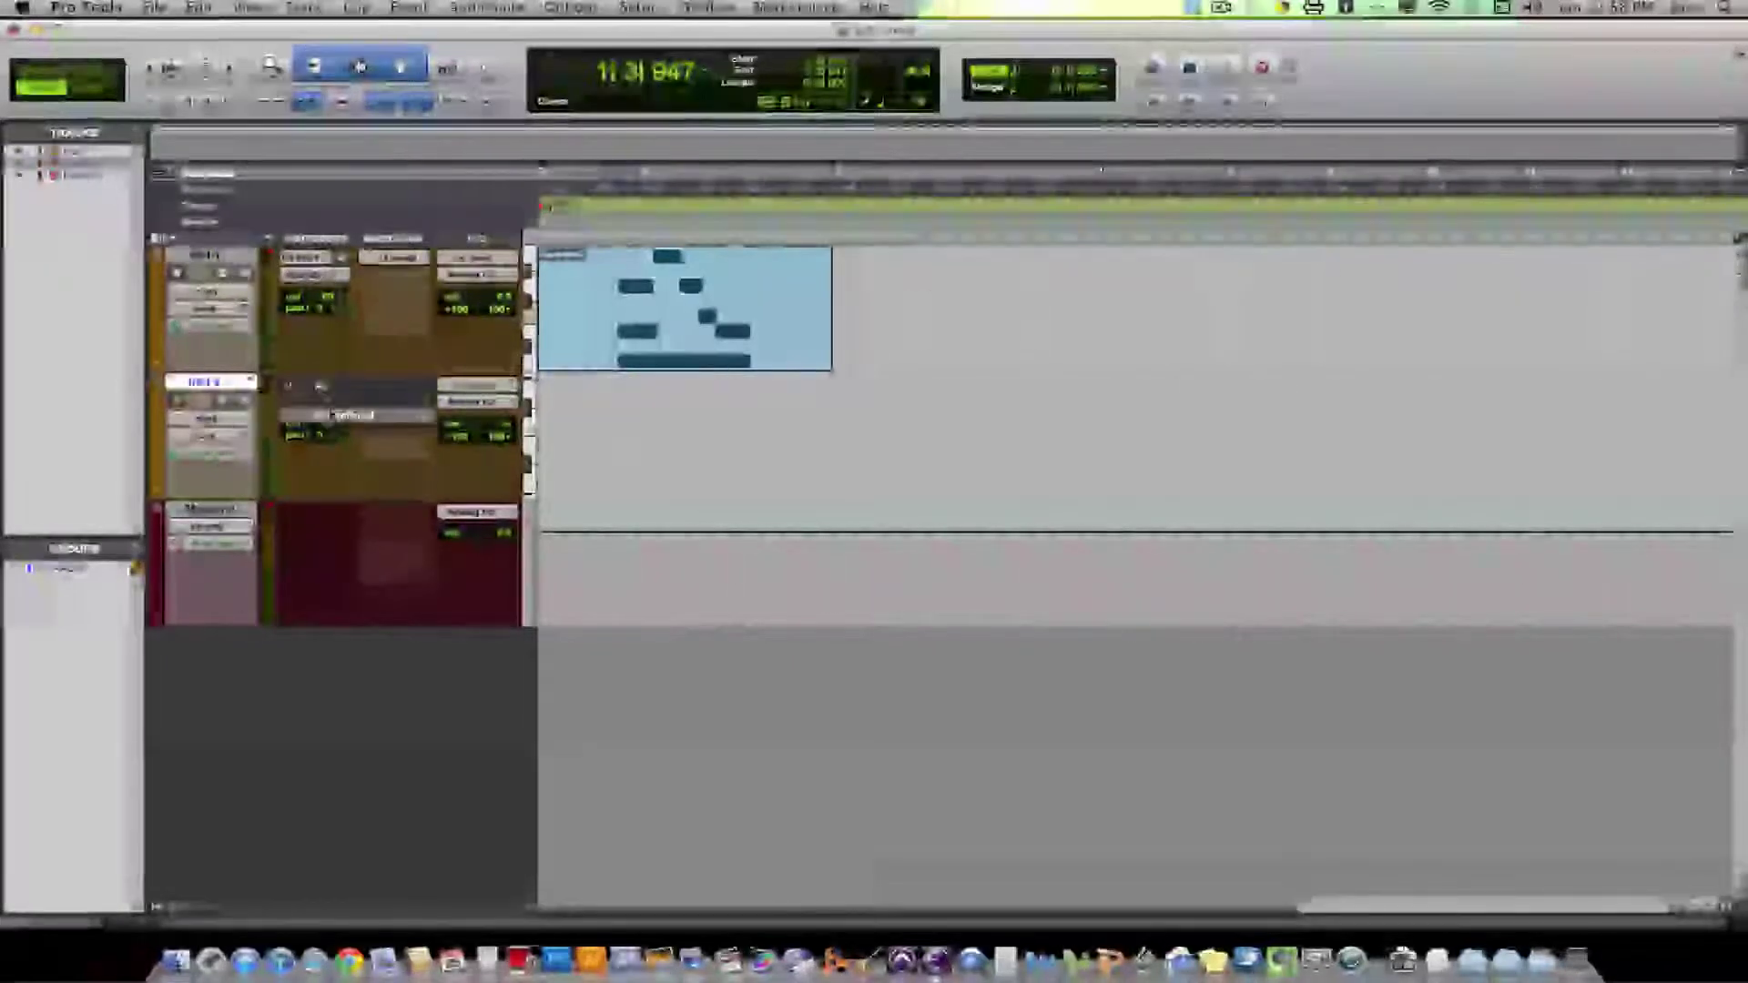
pyautogui.moveTo(583, 475)
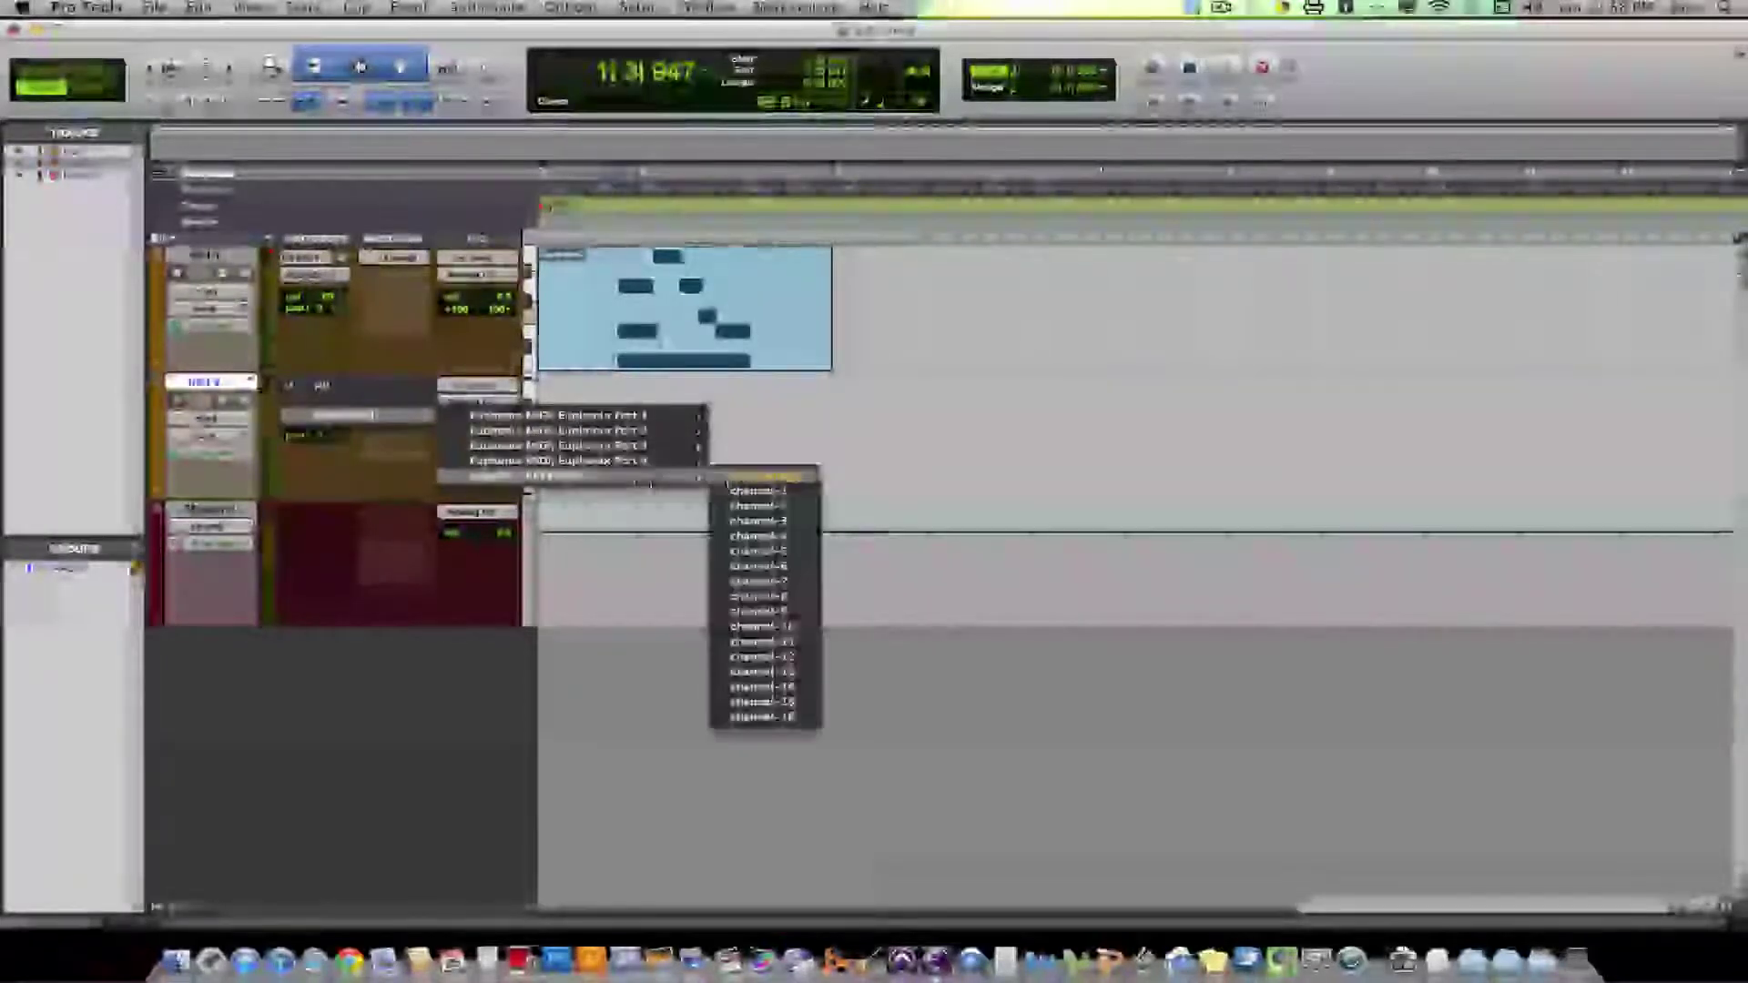
pyautogui.click(764, 476)
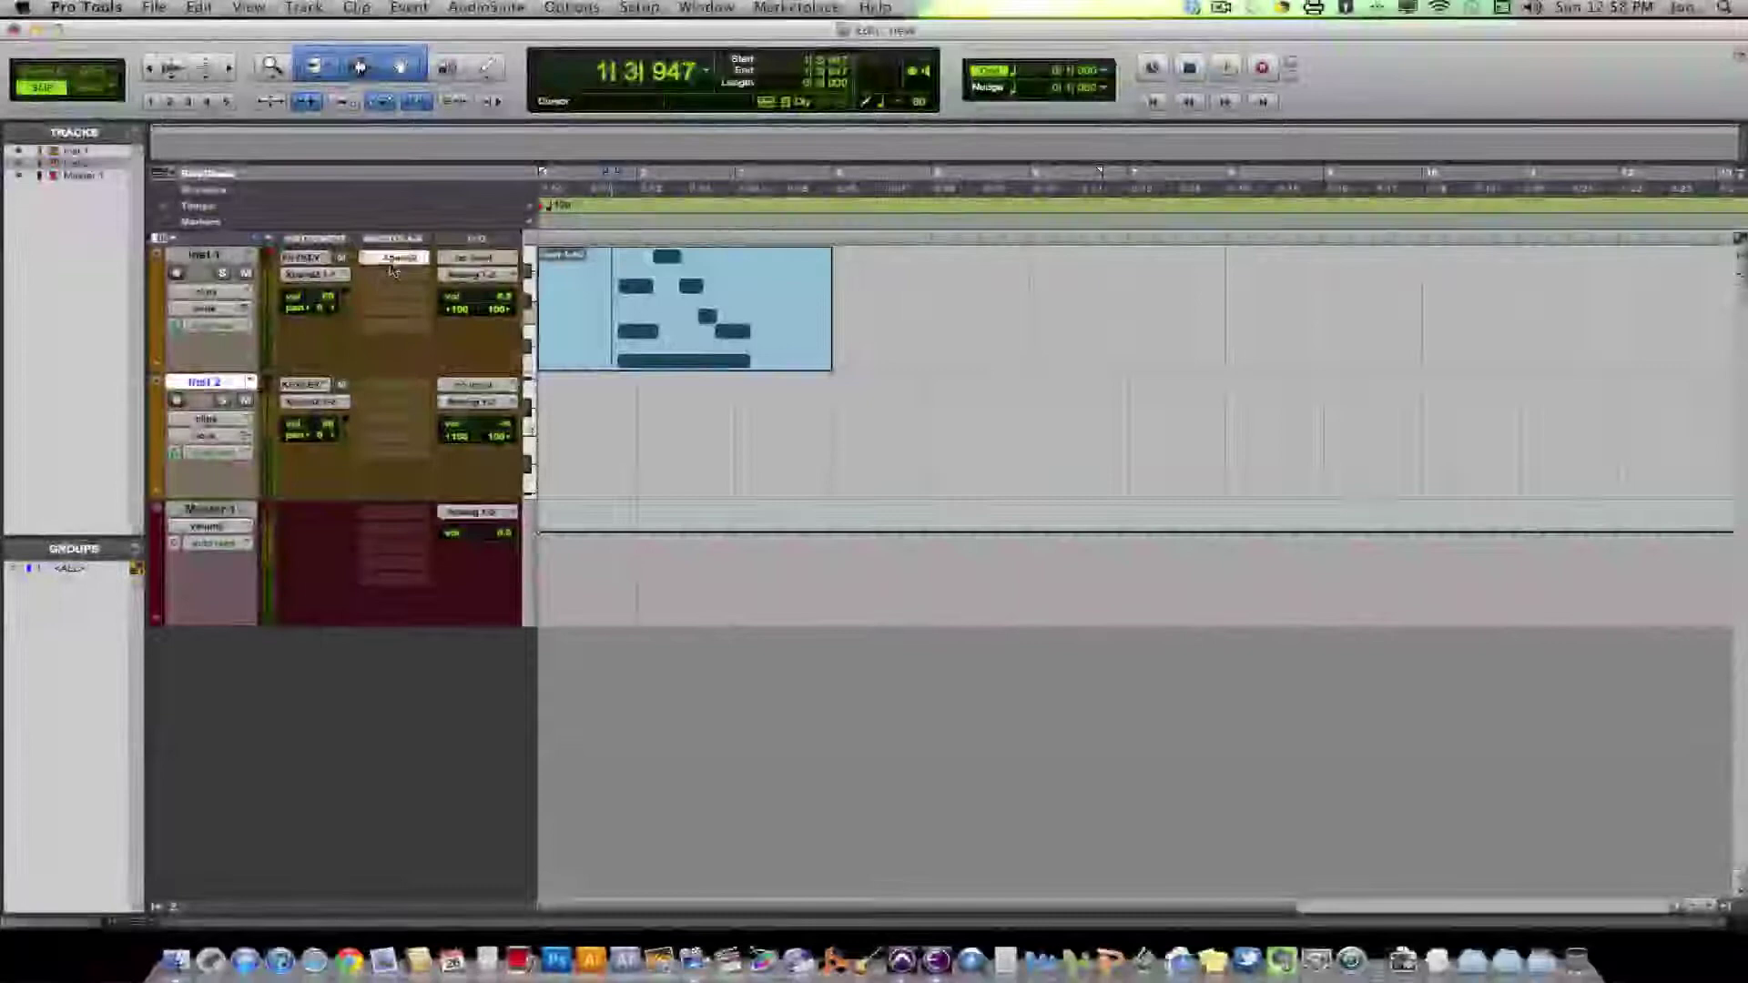
# Return playback to the session start, then reopen Inst 1's Xpand2 window
pyautogui.click(314, 402)
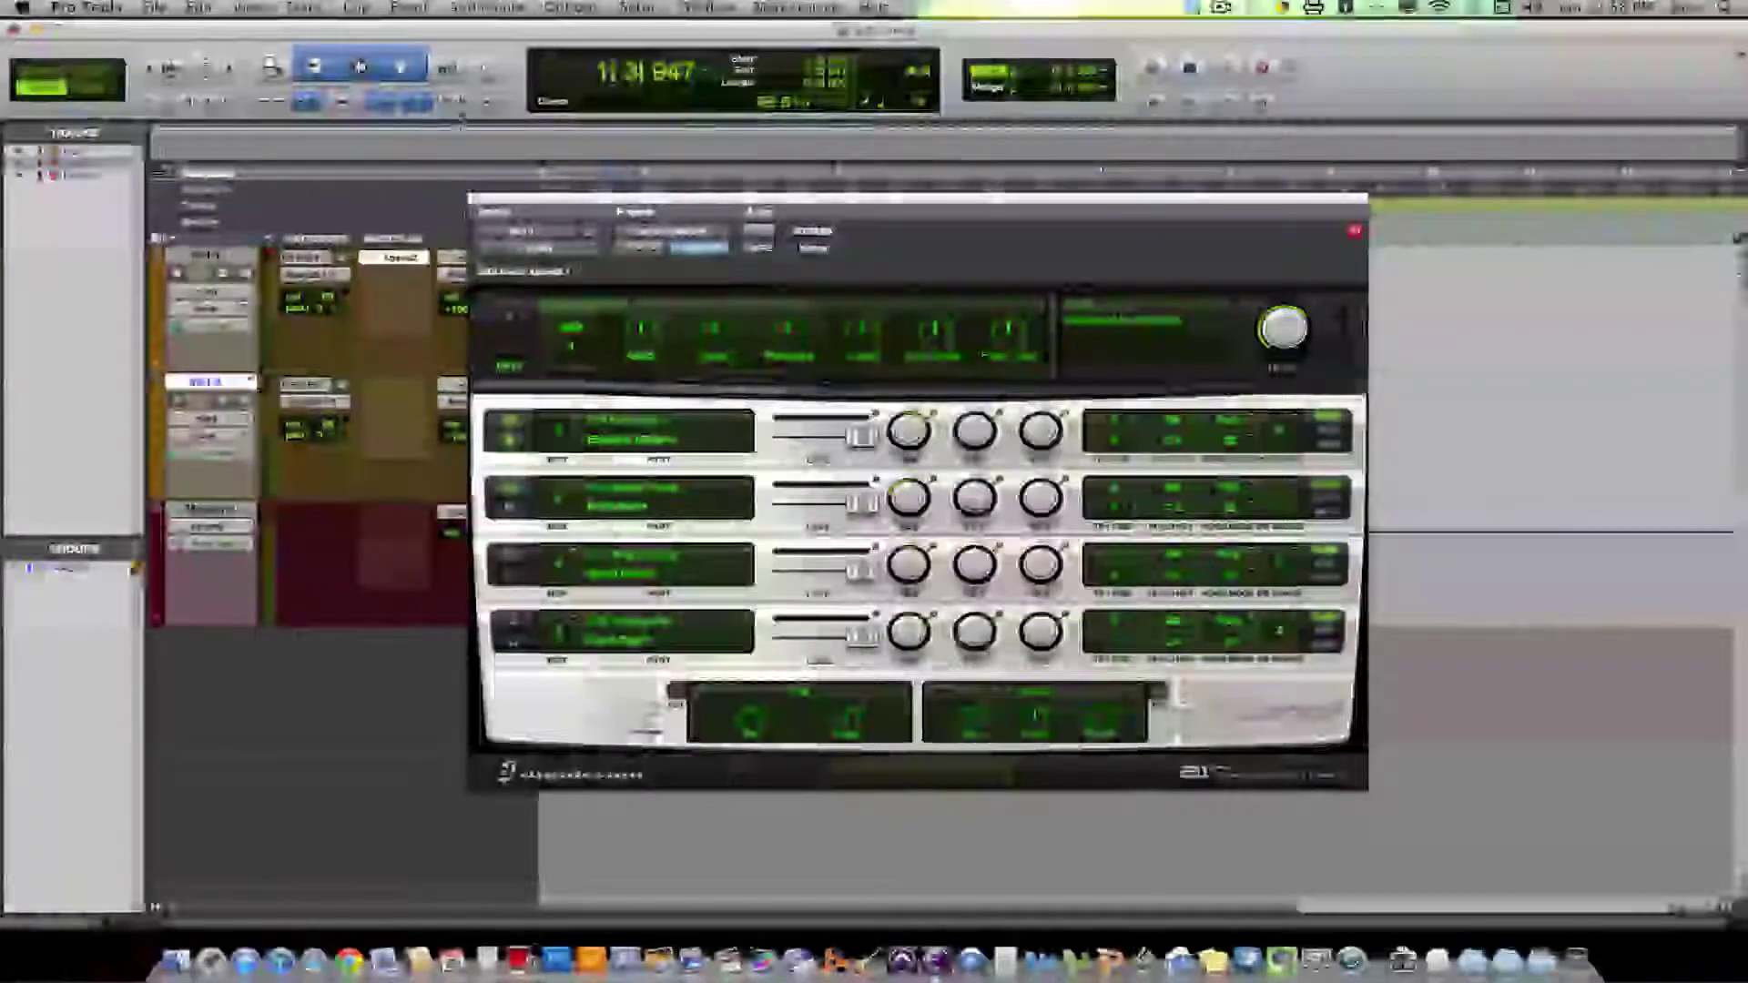
pyautogui.click(475, 198)
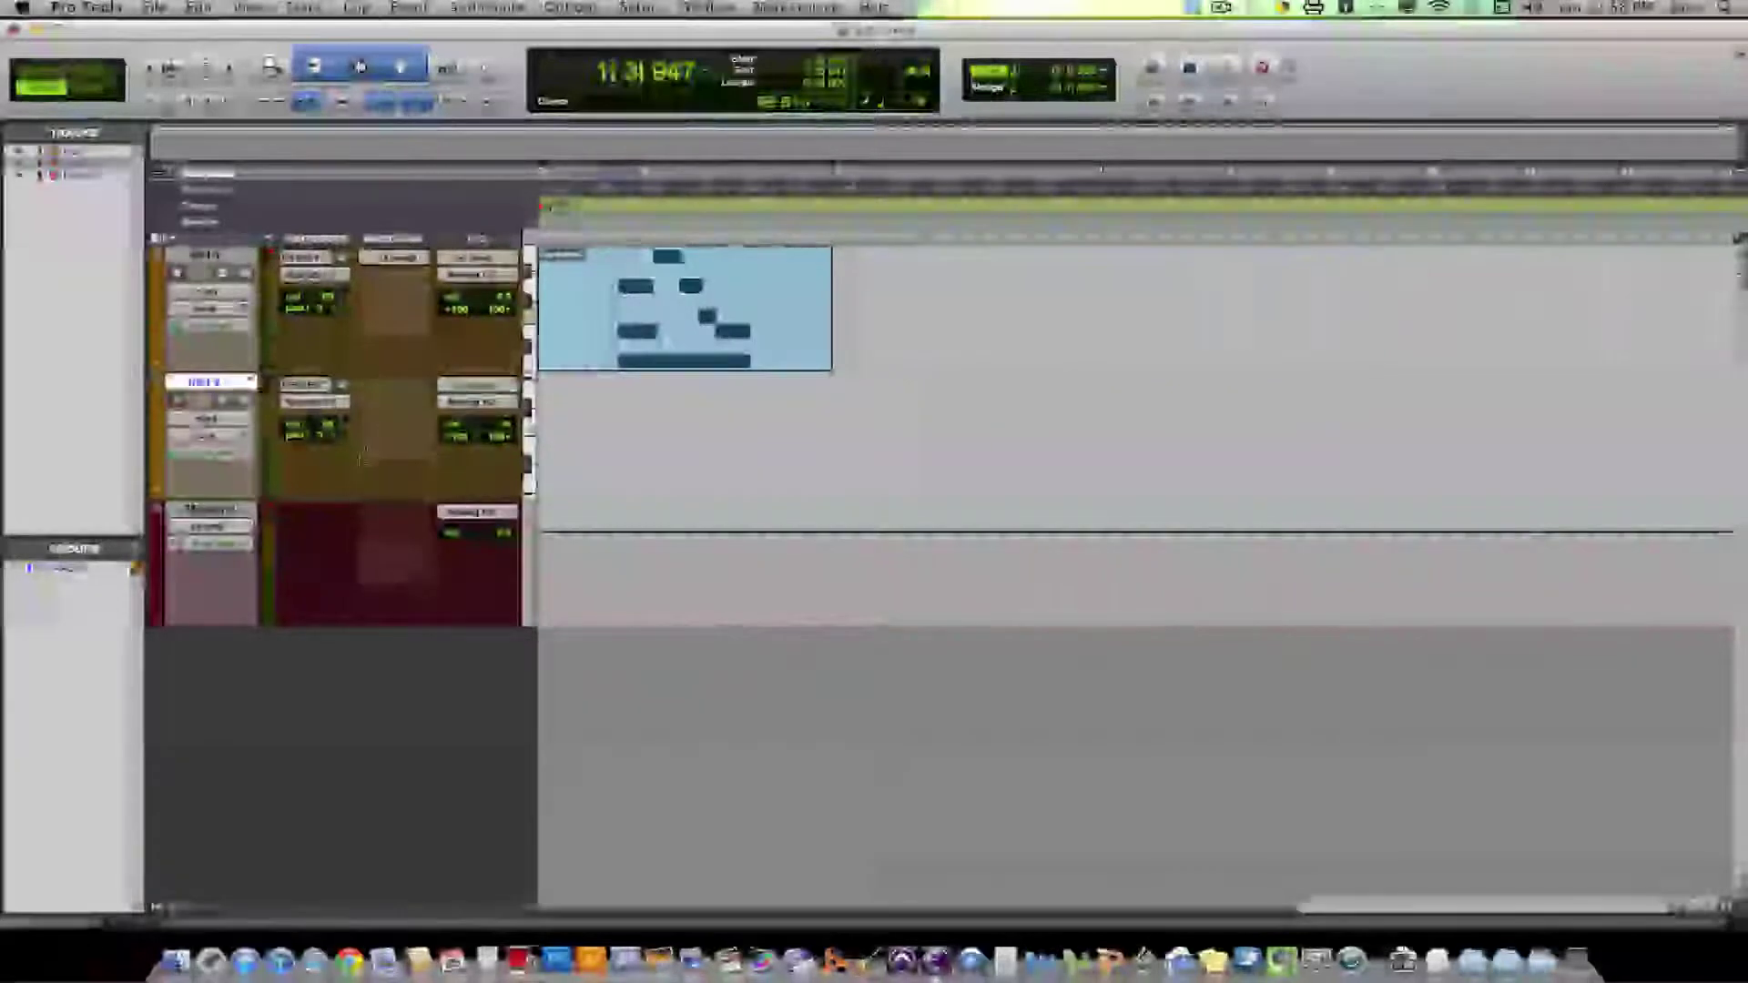
pyautogui.click(556, 426)
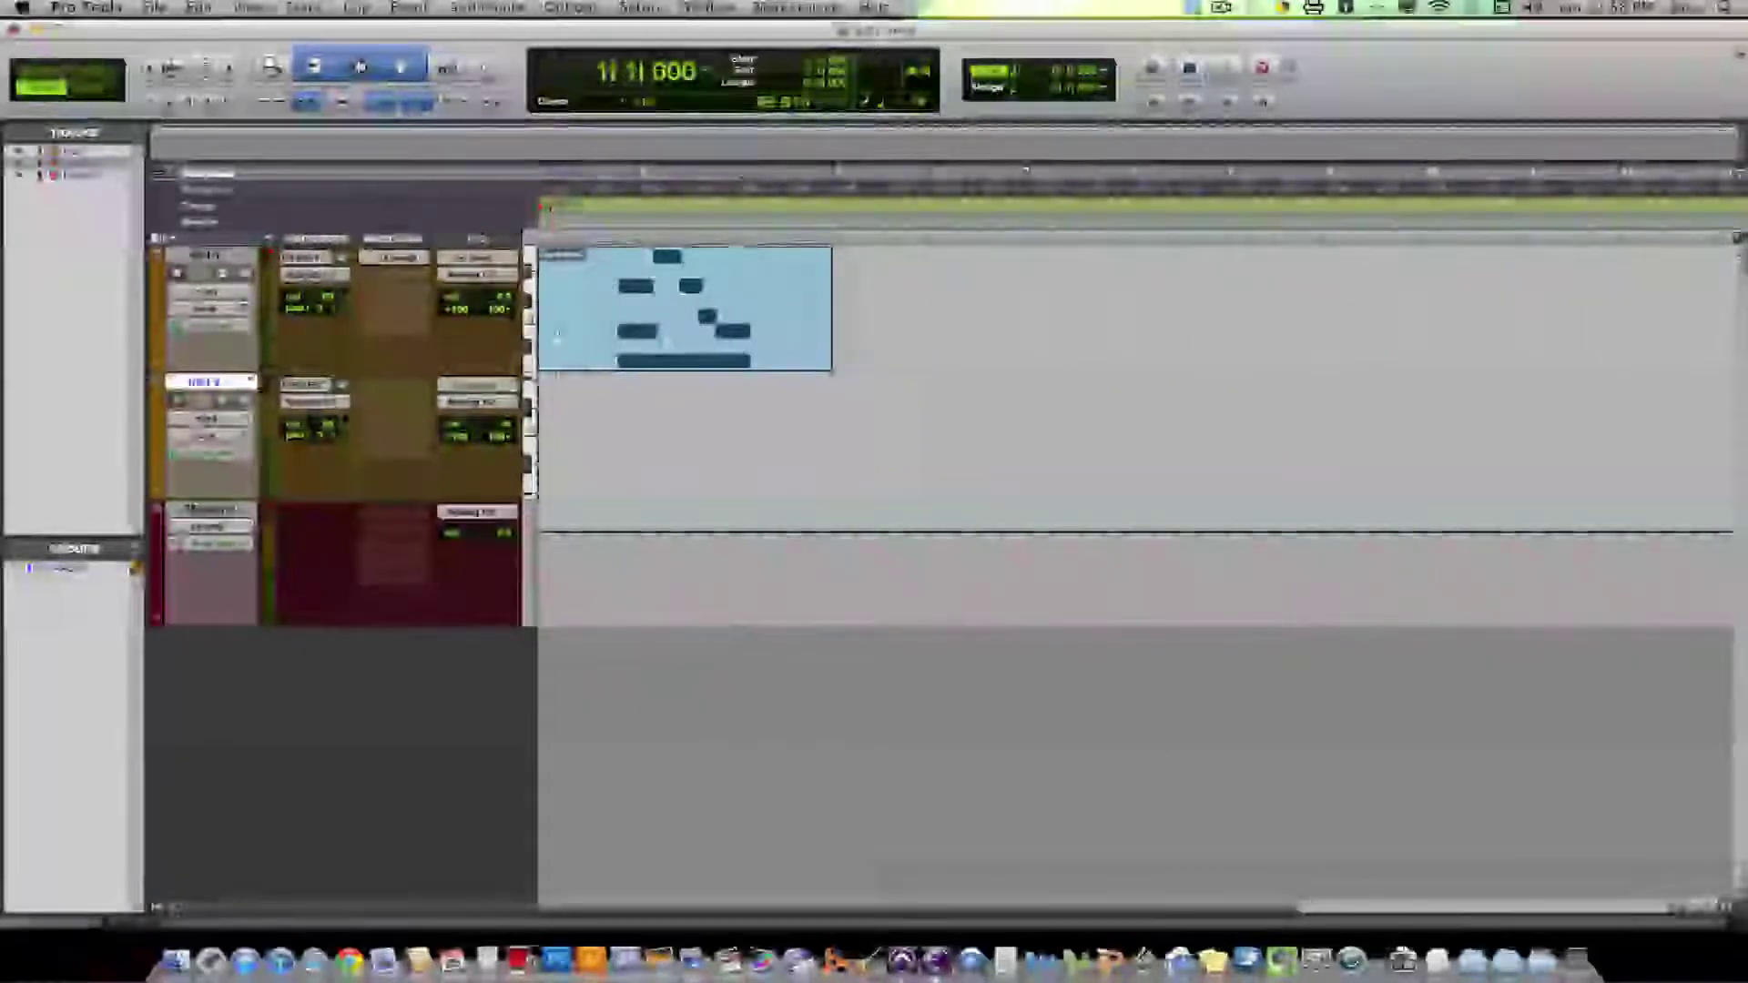
pyautogui.press('space')
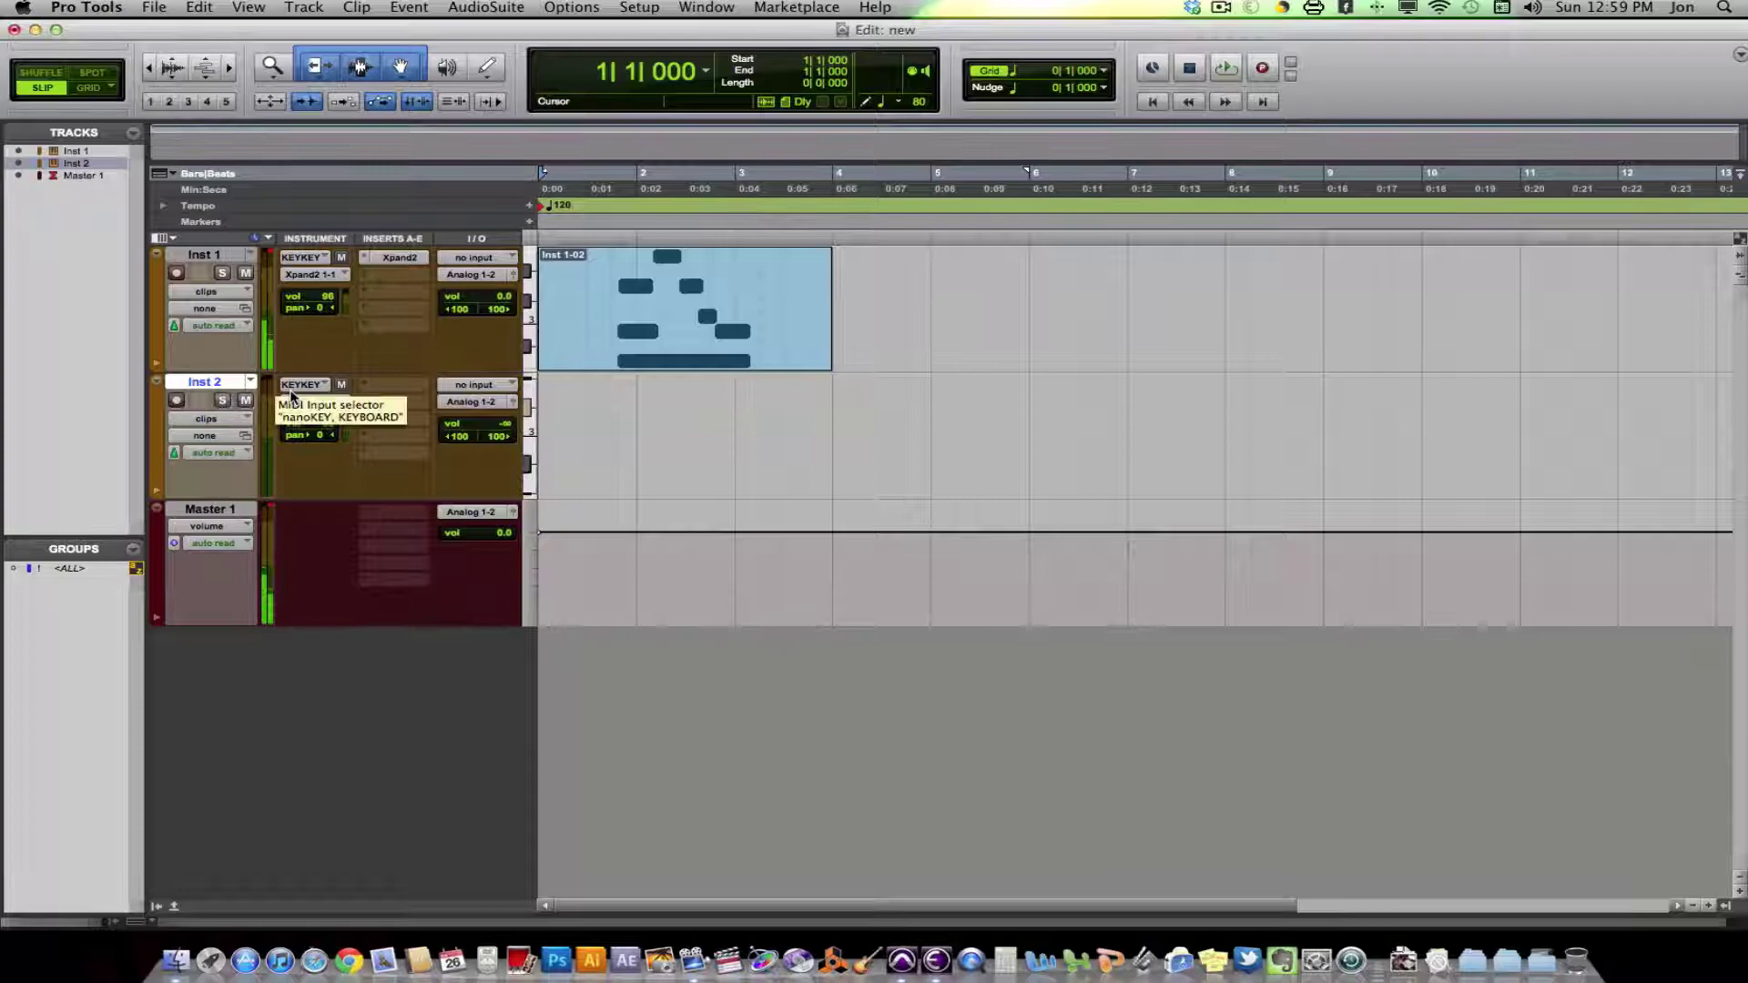
pyautogui.click(400, 258)
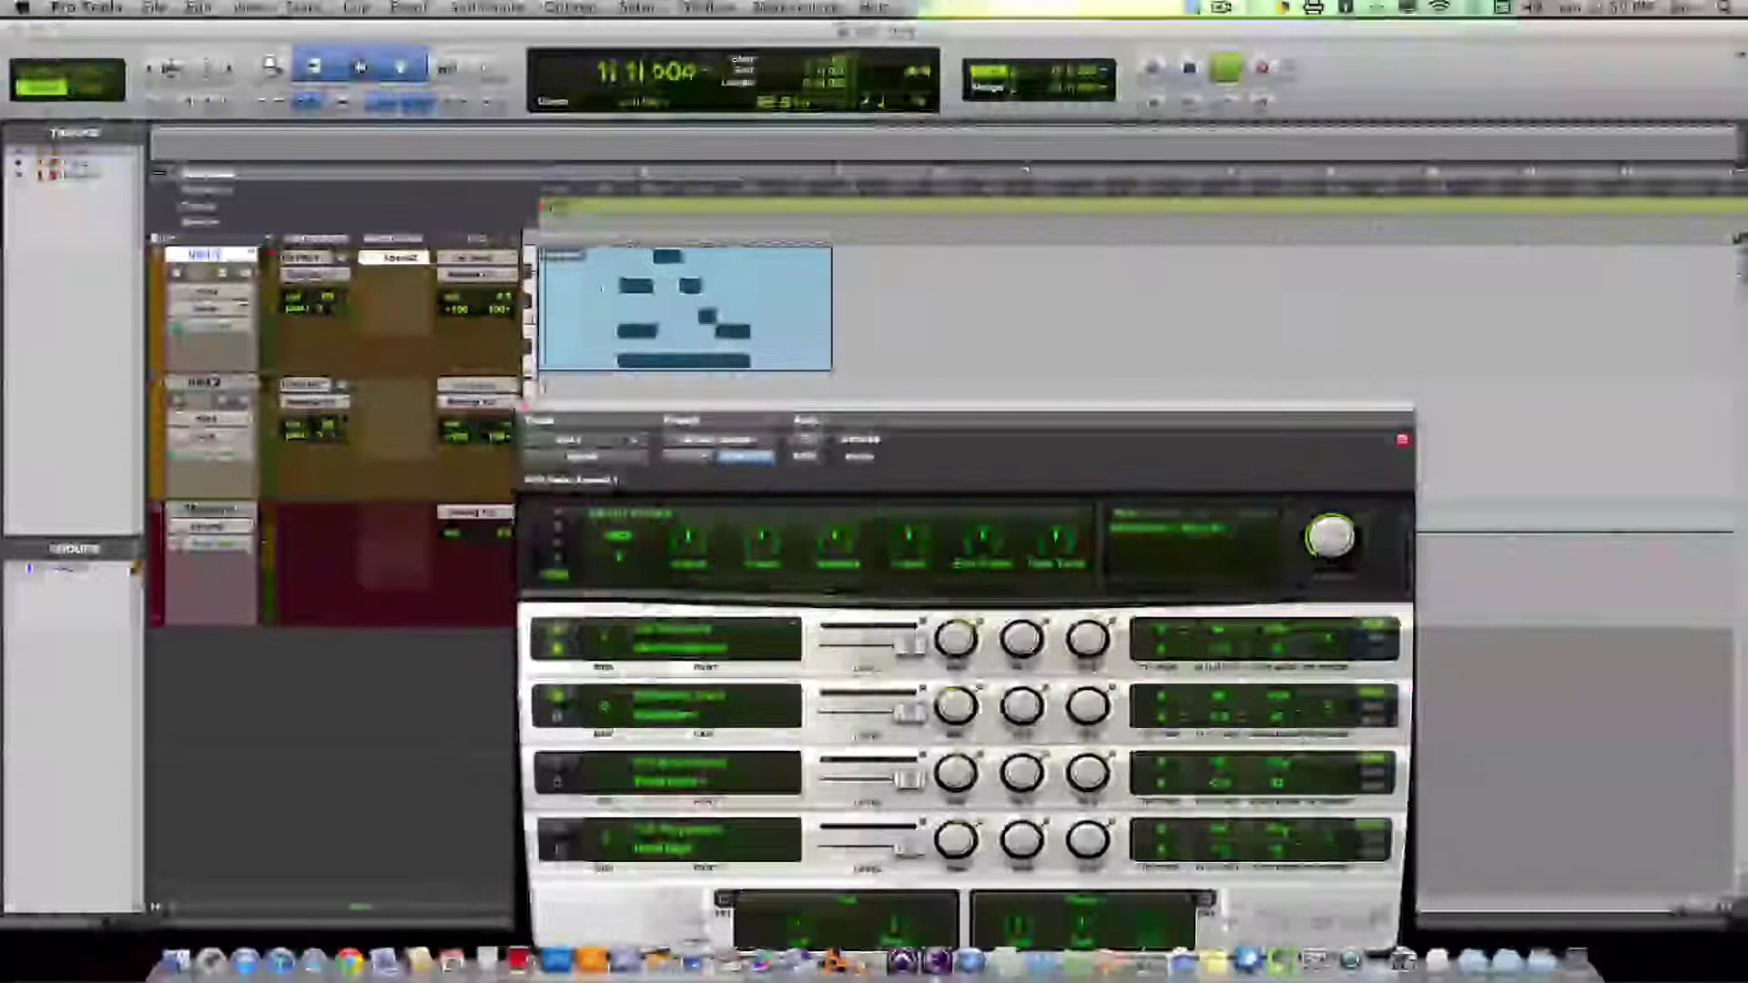
# Play the layered parts, then record a new MIDI take on the Inst 2 track
pyautogui.press('space')
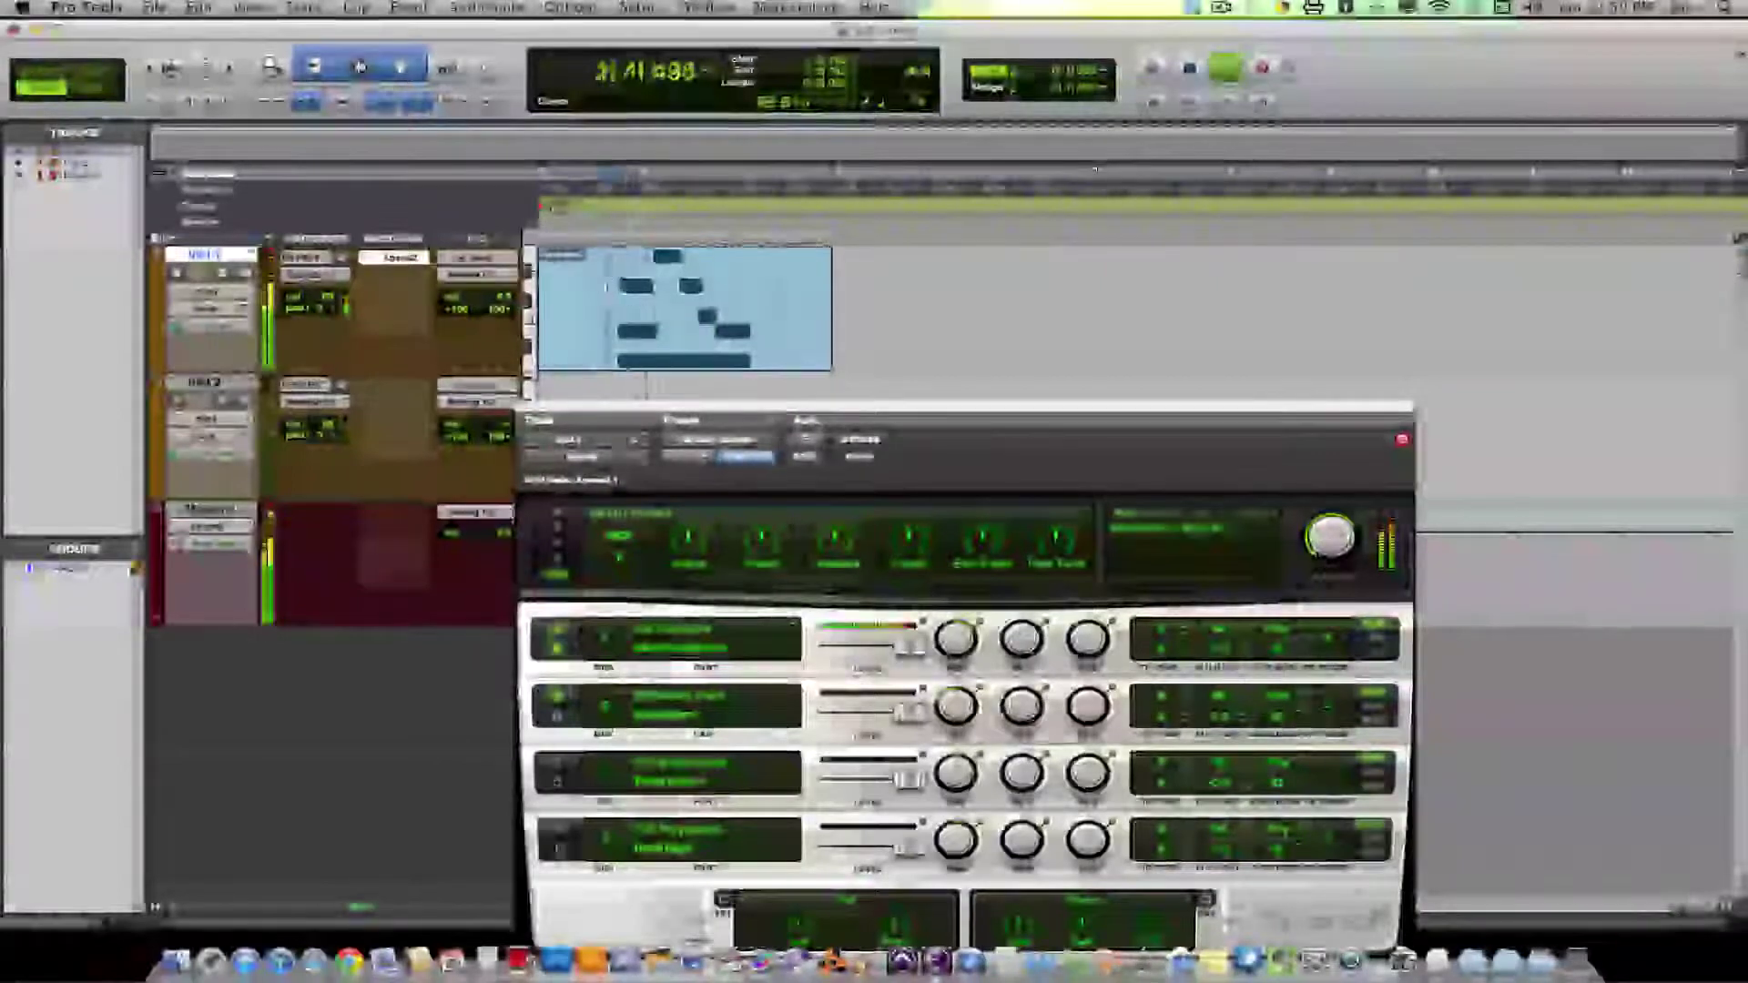
pyautogui.press('space')
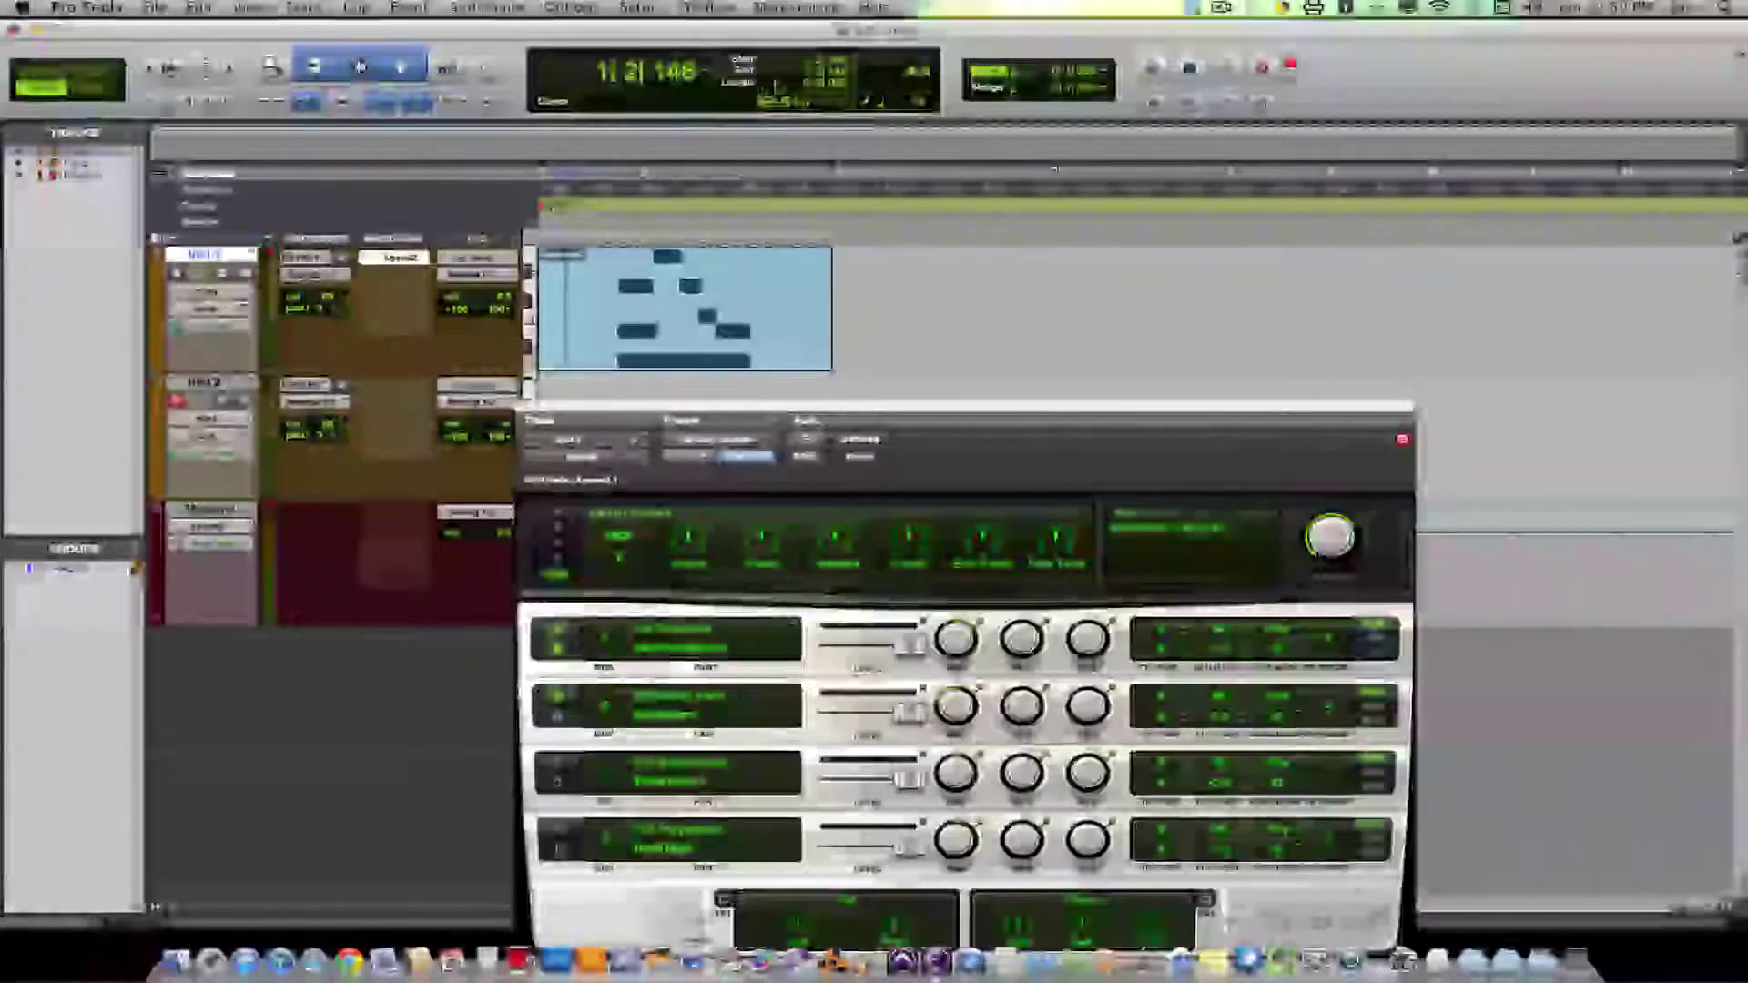
pyautogui.click(206, 383)
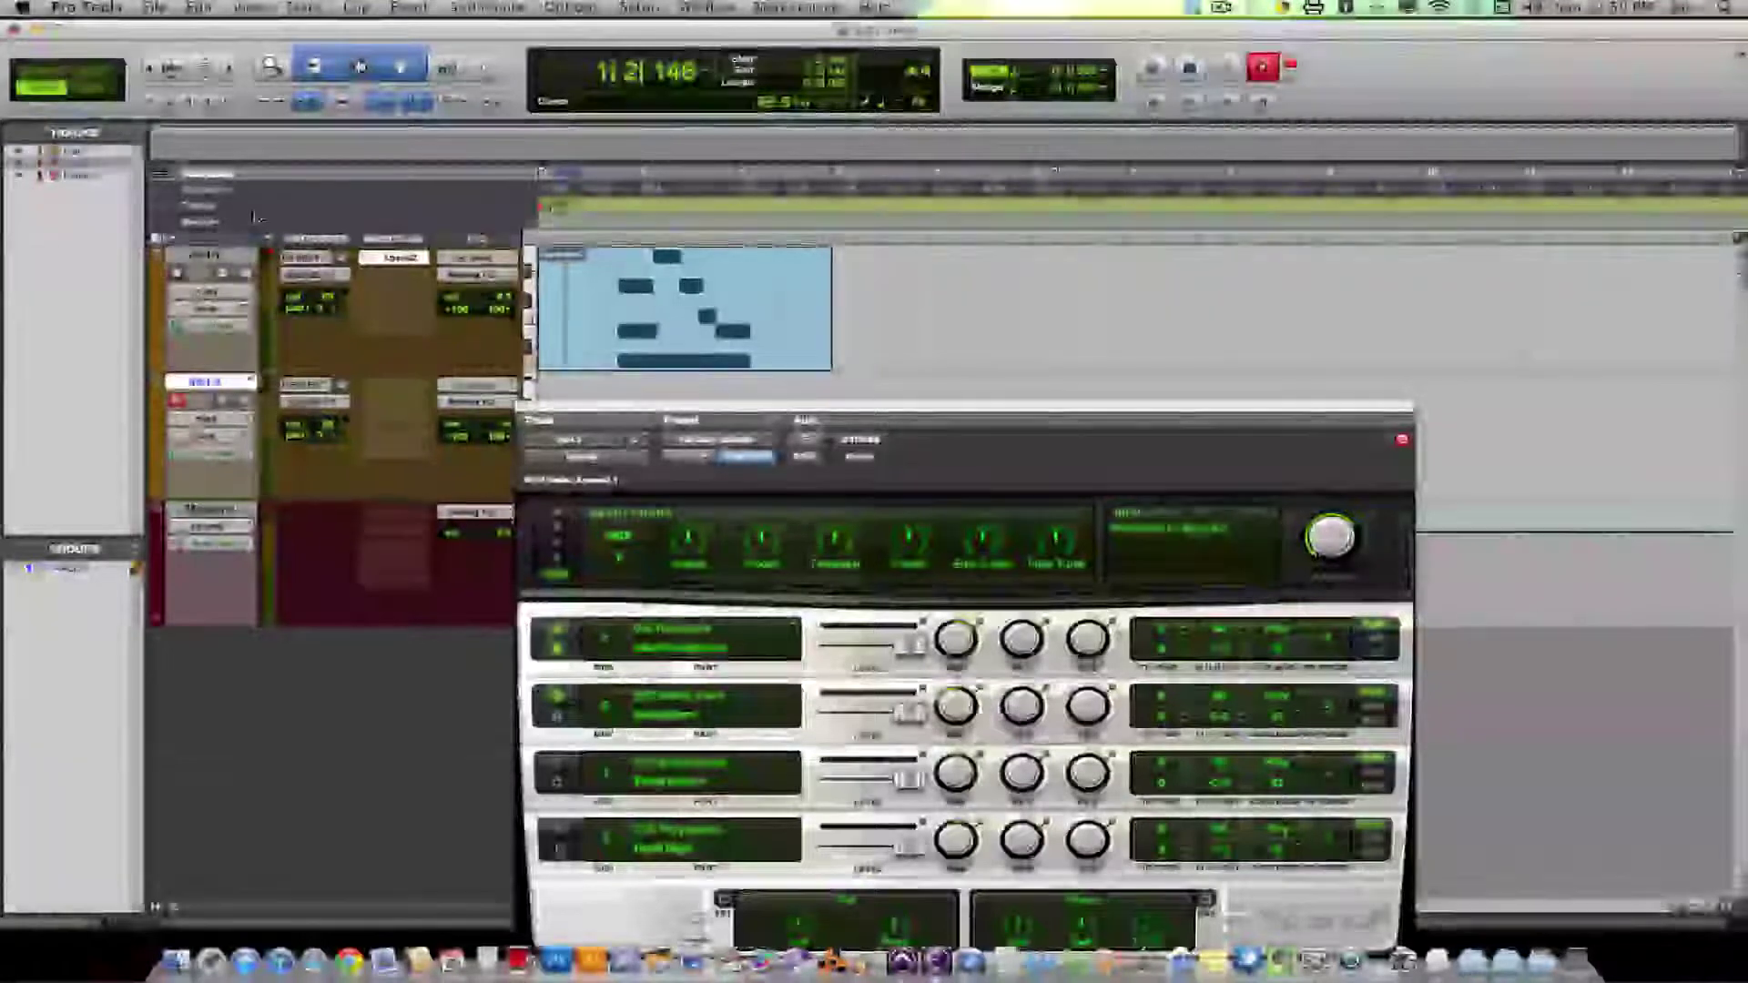
pyautogui.press('space')
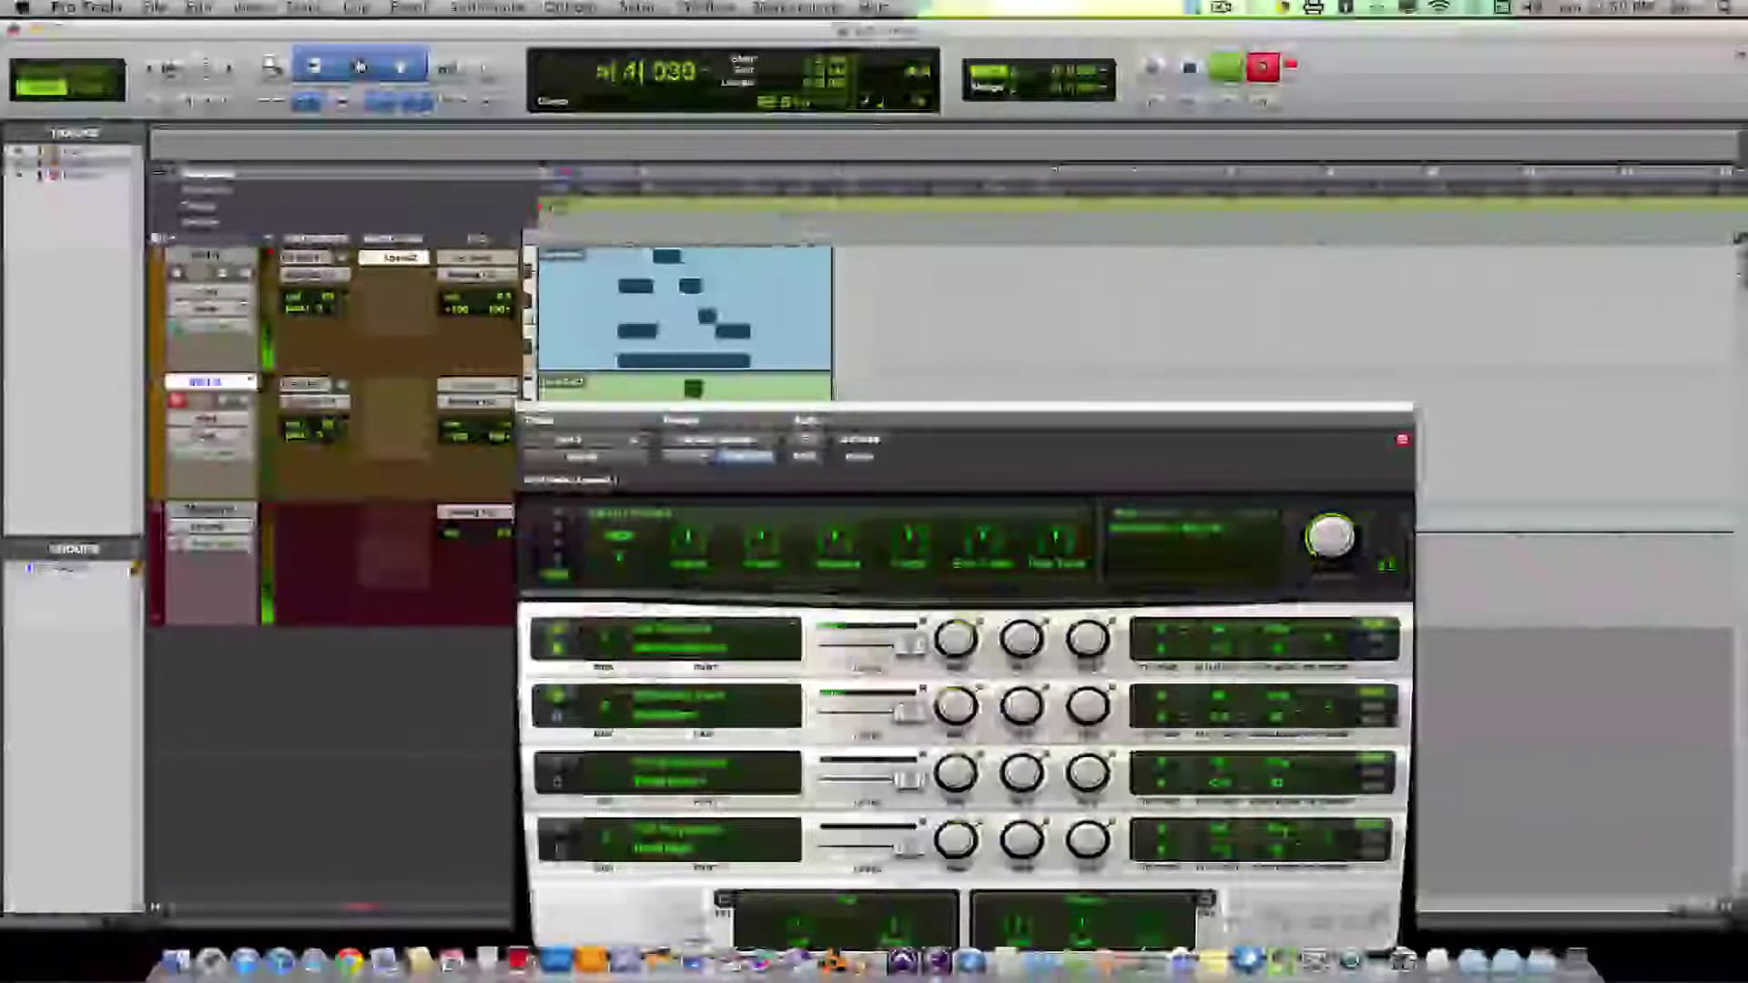
pyautogui.press('space')
# Play back both MIDI clips together with the Xpand2 window moved aside
pyautogui.moveTo(539, 414); pyautogui.dragTo(593, 552)
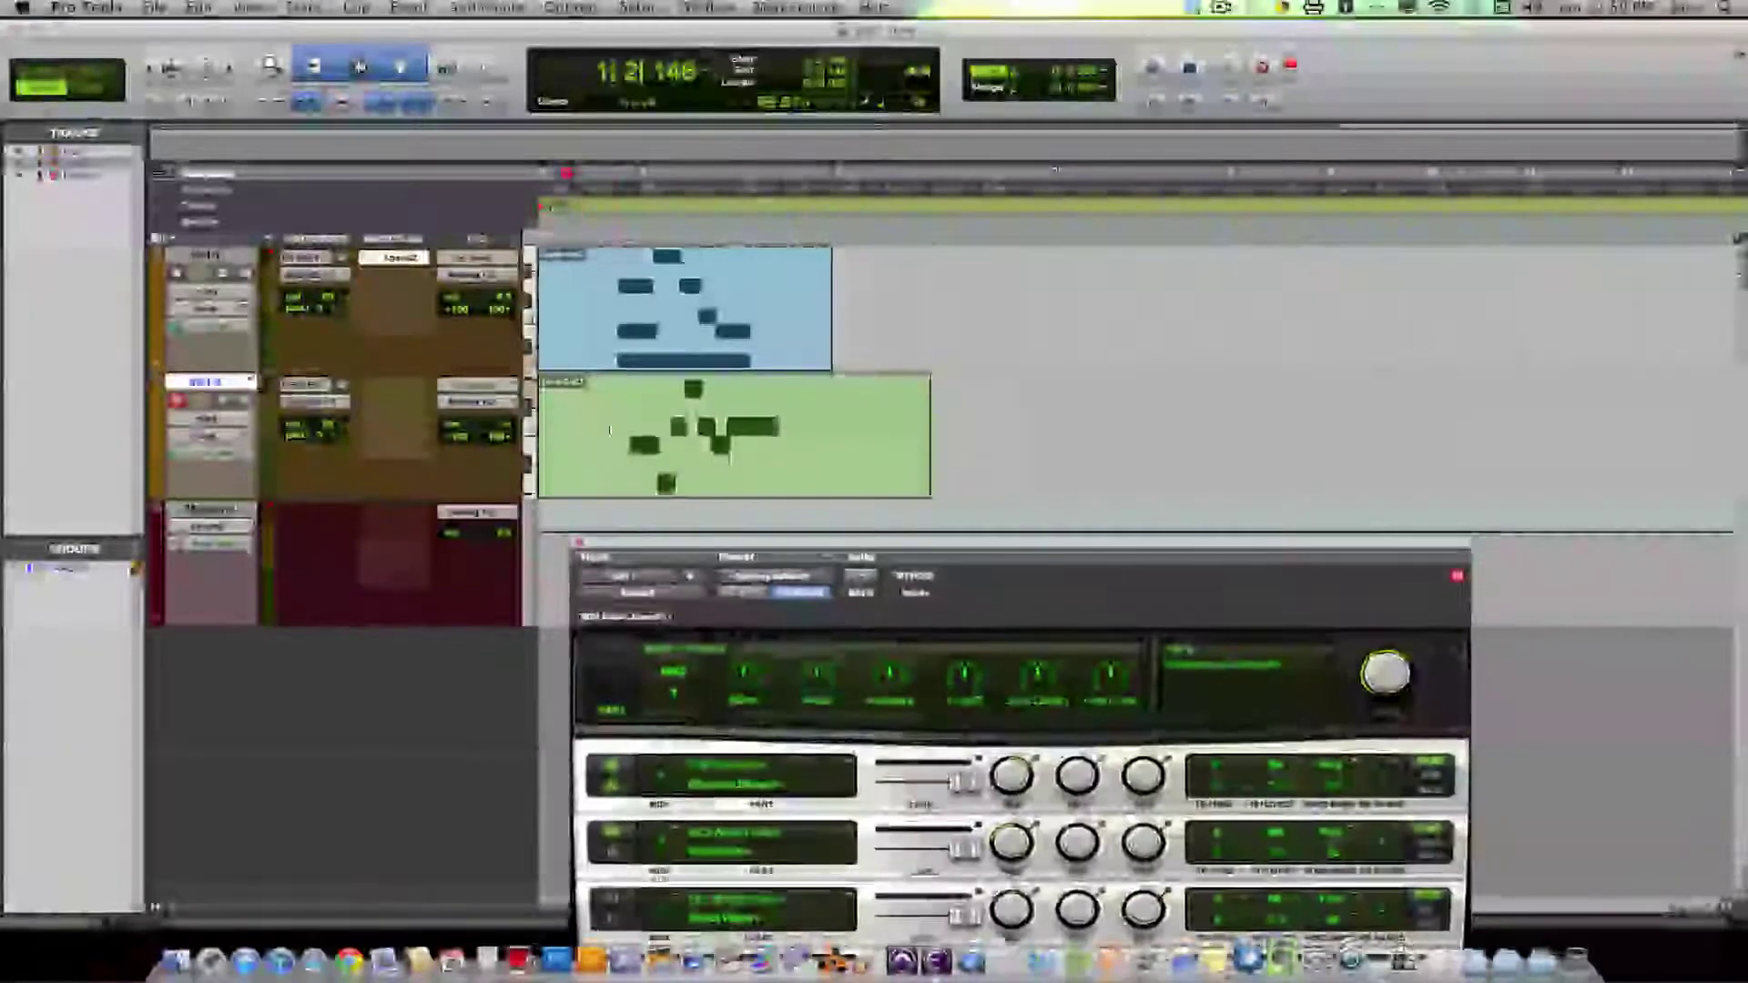
pyautogui.click(598, 419)
pyautogui.press('space')
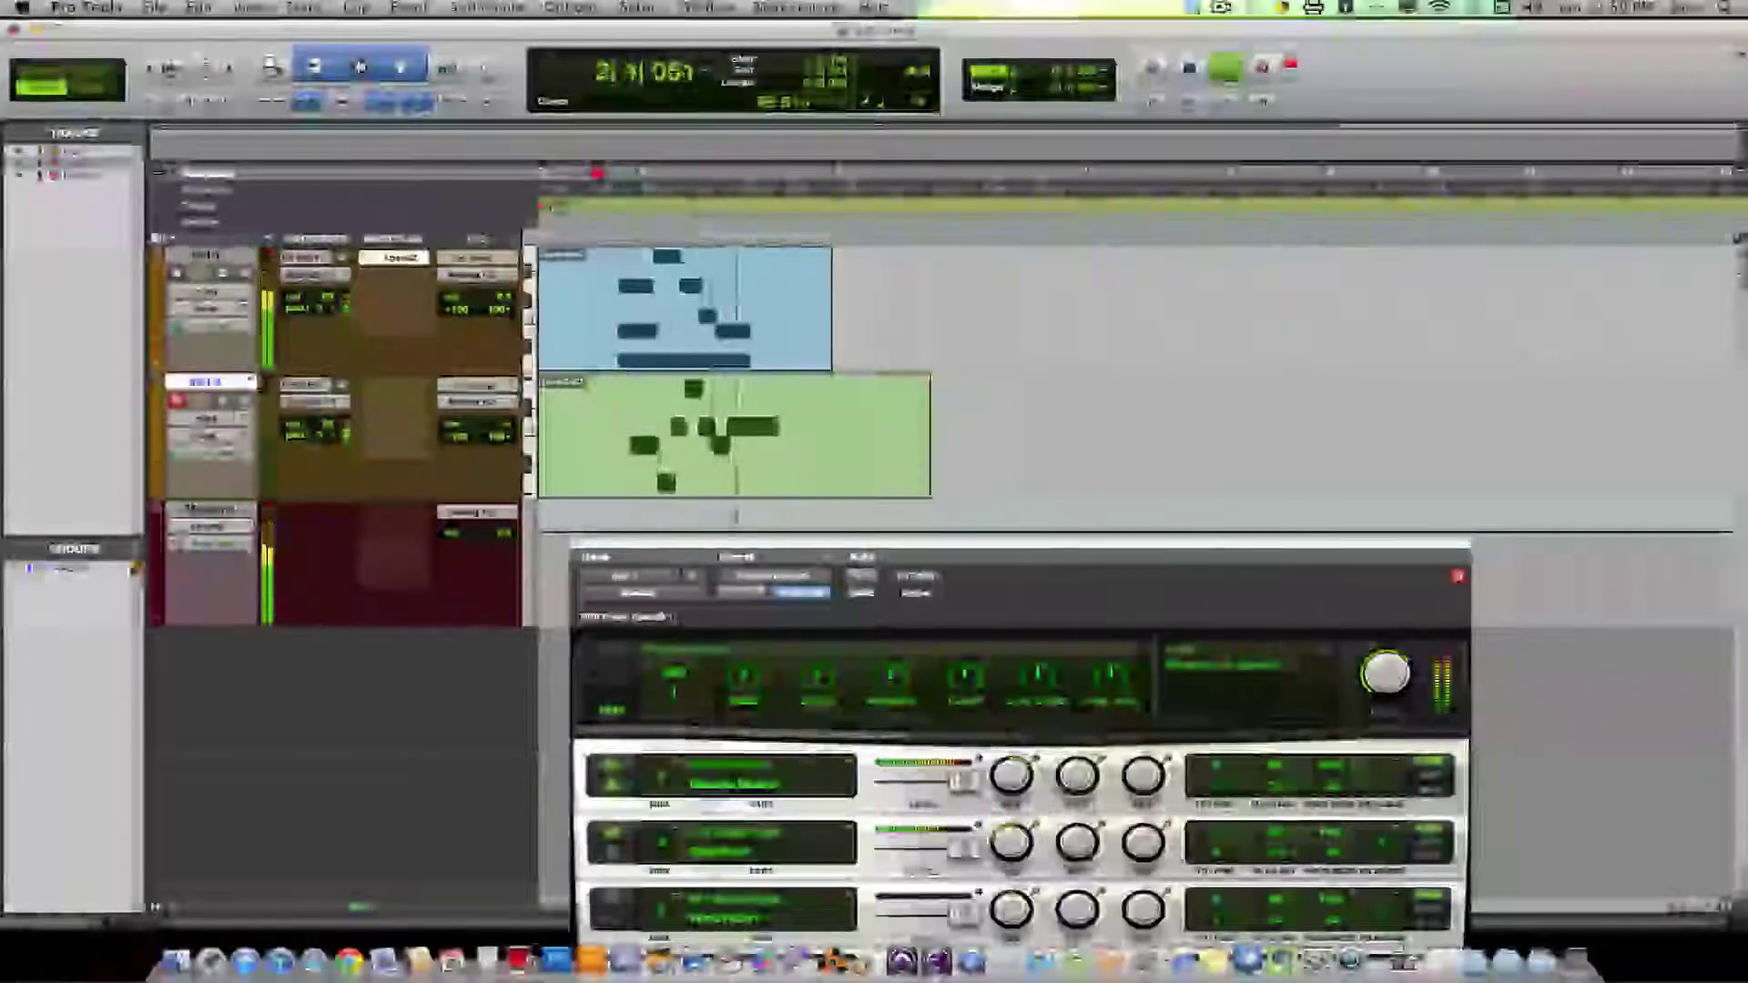
pyautogui.press('space')
pyautogui.moveTo(760, 551); pyautogui.dragTo(1068, 283)
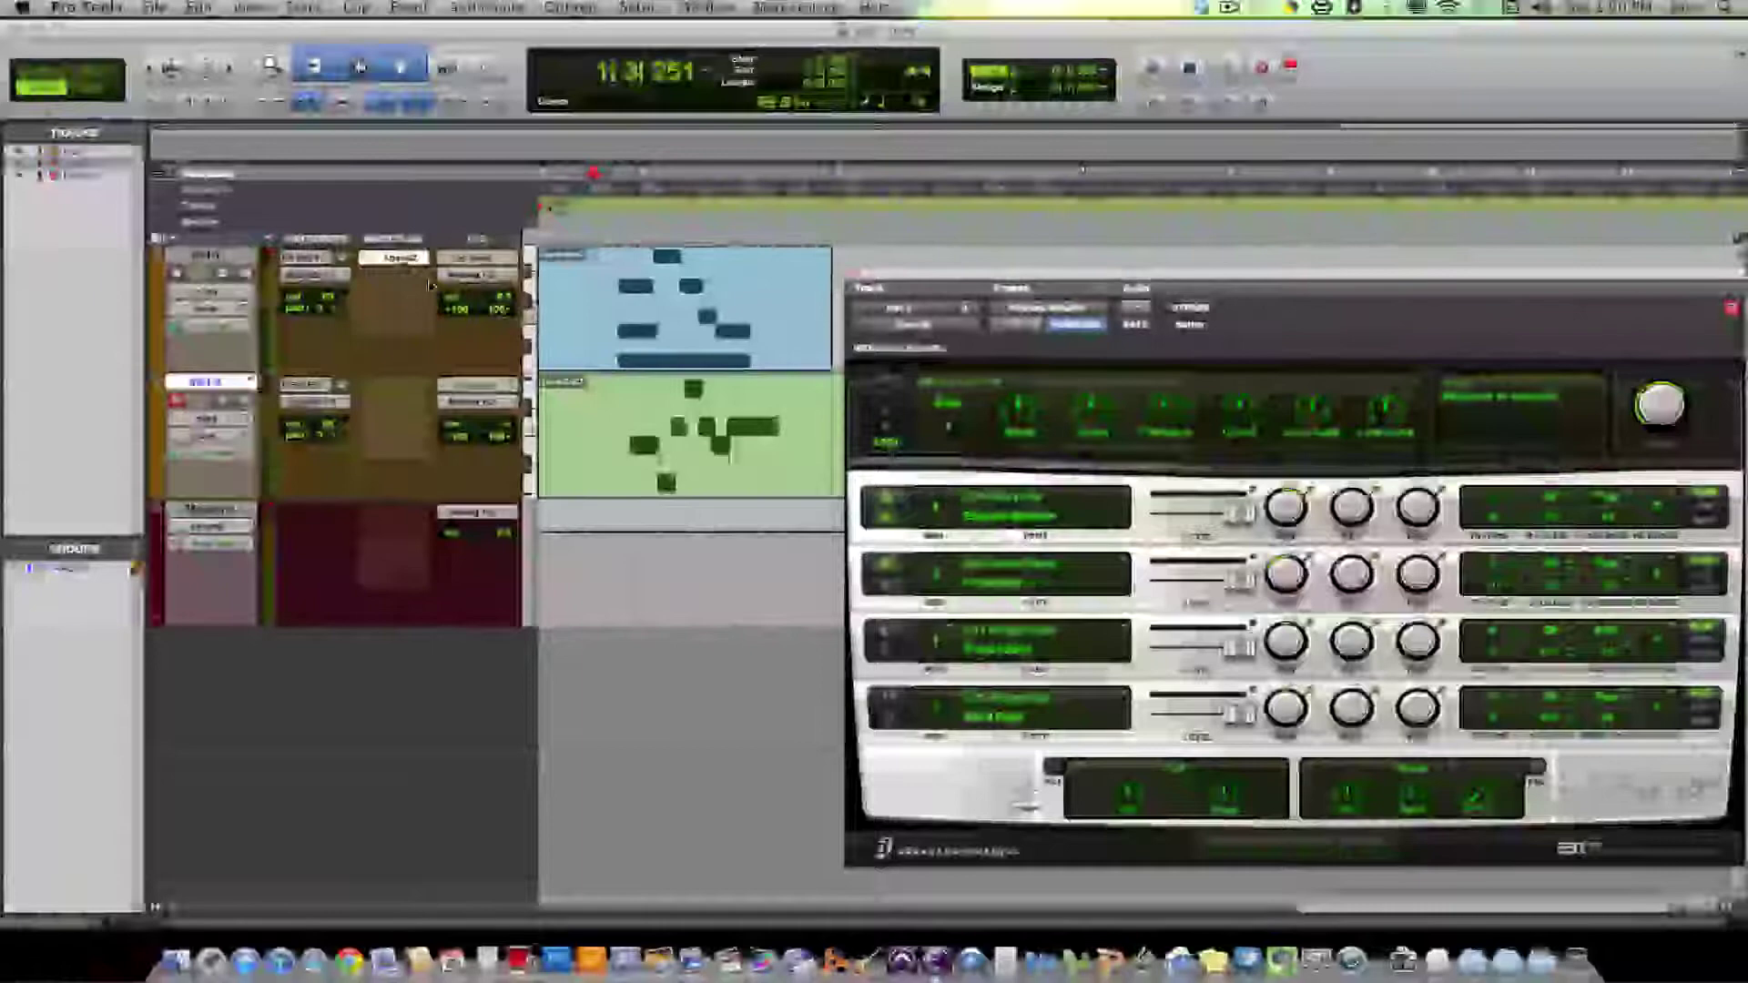
# Insert Xpand2 on Inst 2 from multichannel plug-in > Instrument and reposition its window
pyautogui.click(398, 386)
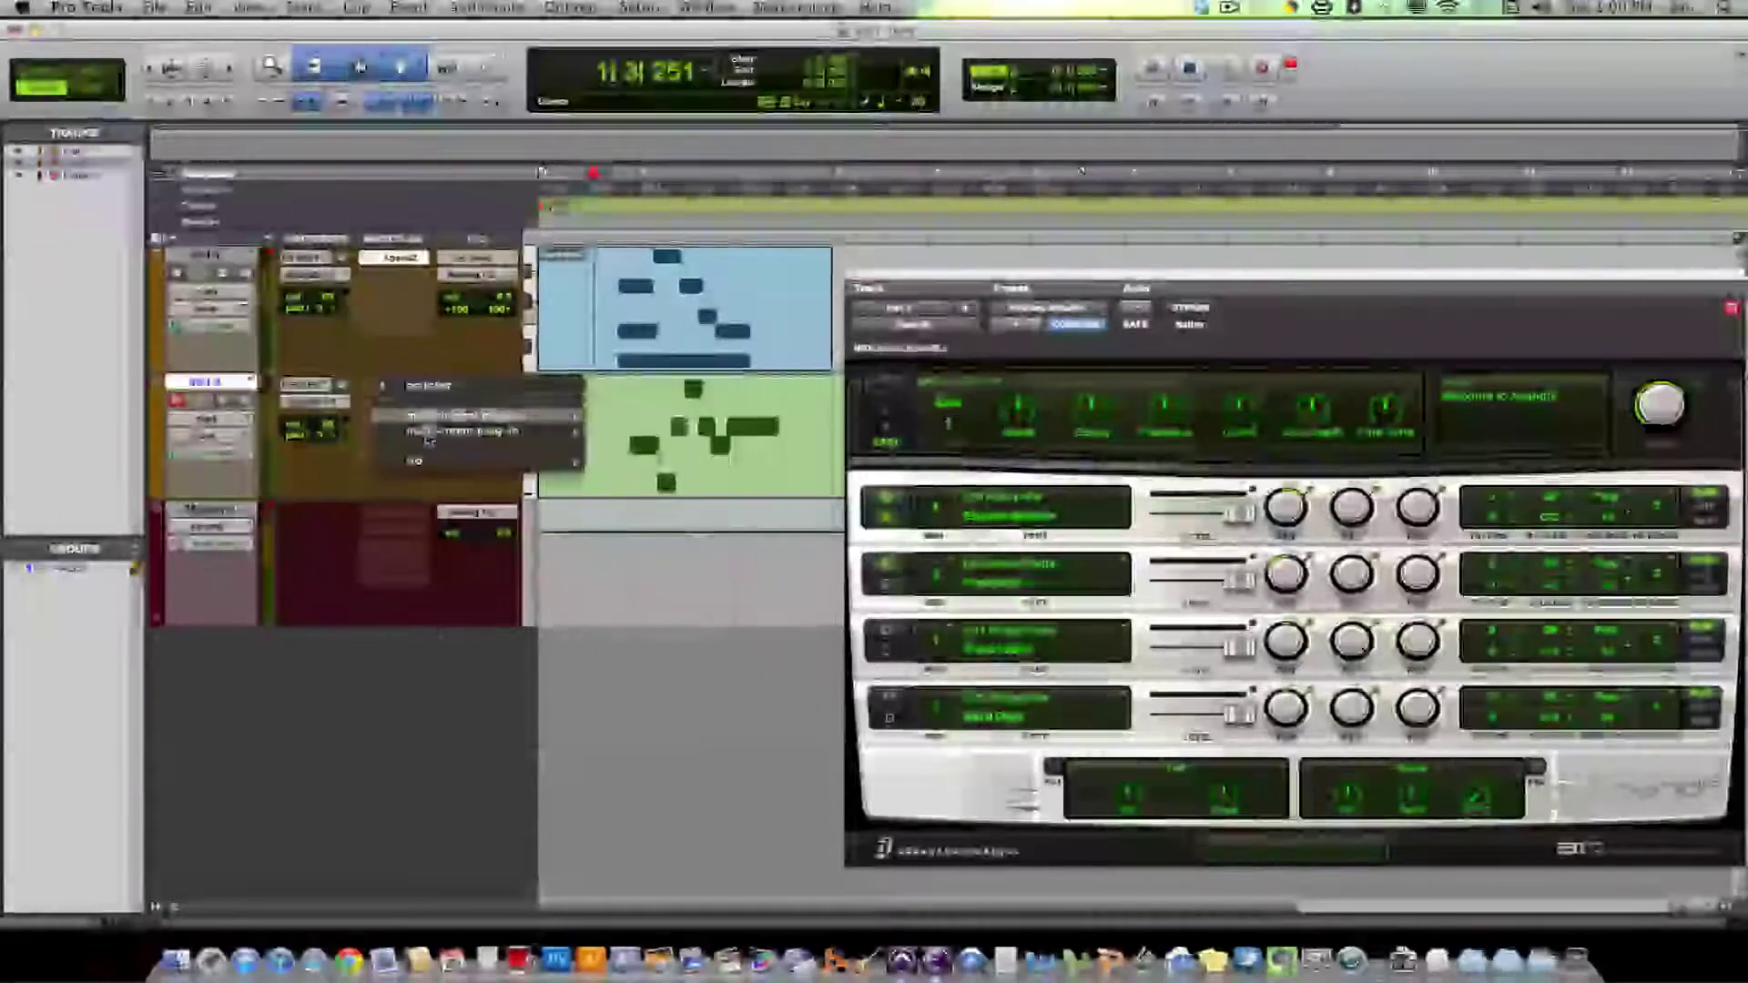
pyautogui.moveTo(439, 418)
pyautogui.moveTo(651, 565)
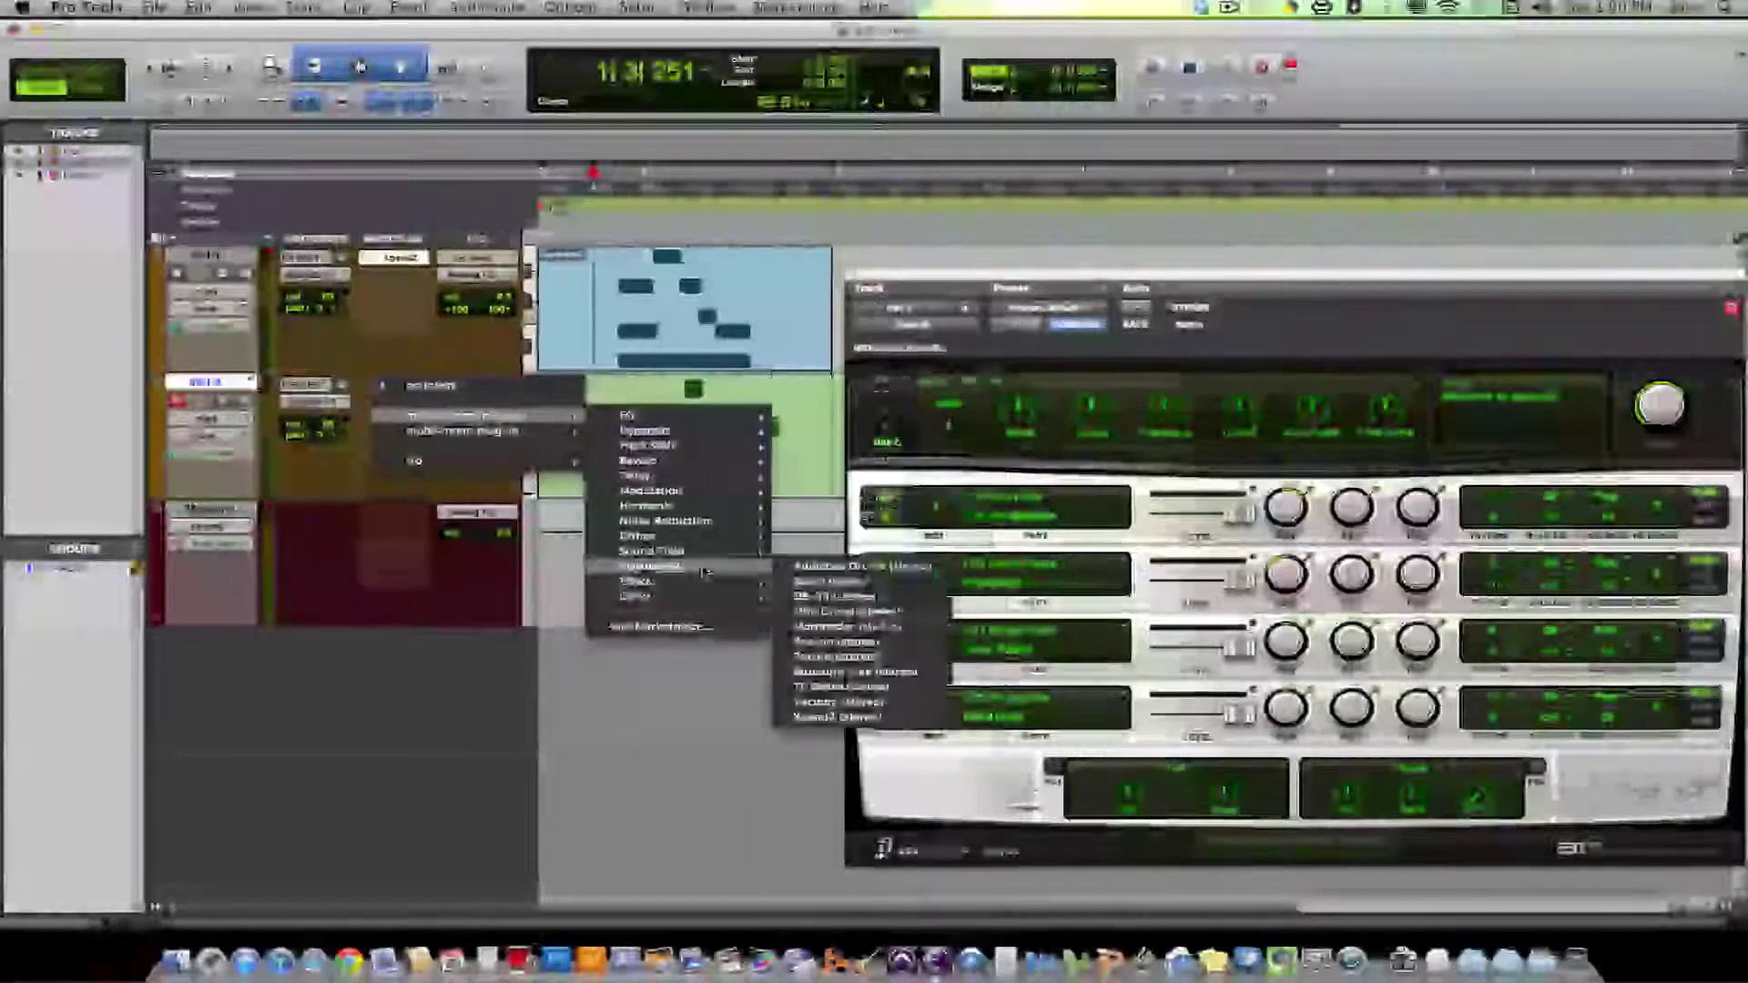
pyautogui.click(838, 702)
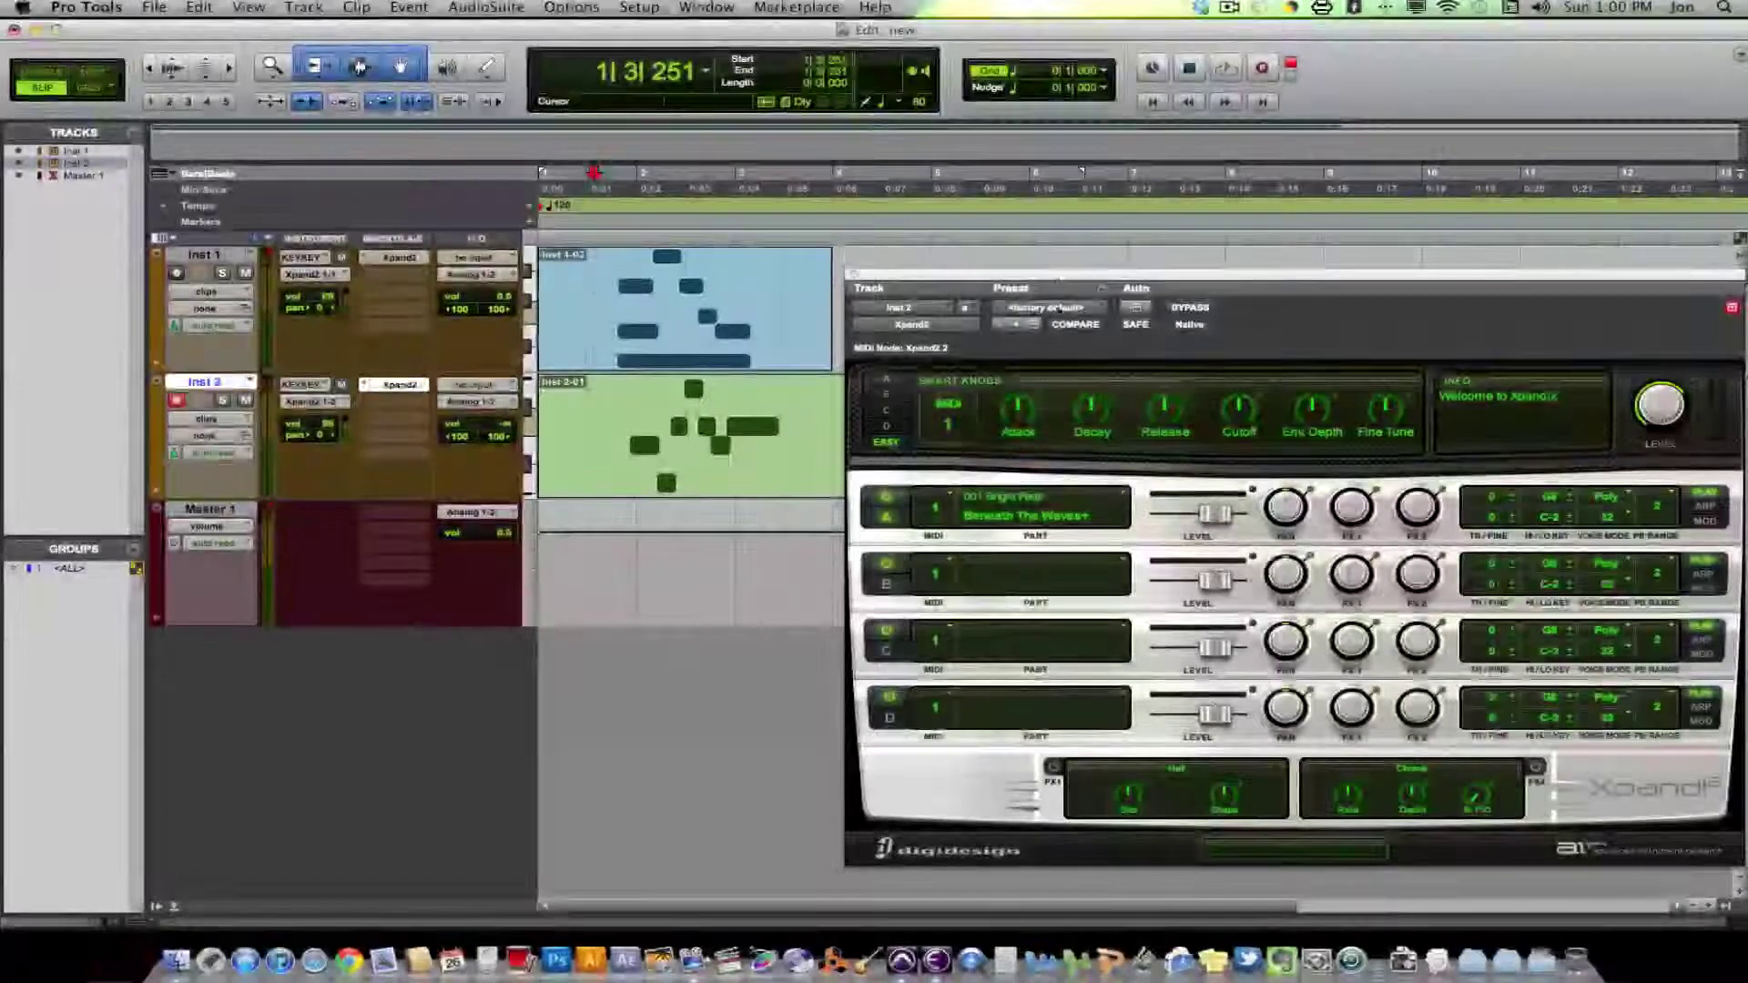
pyautogui.moveTo(1044, 279); pyautogui.dragTo(843, 269)
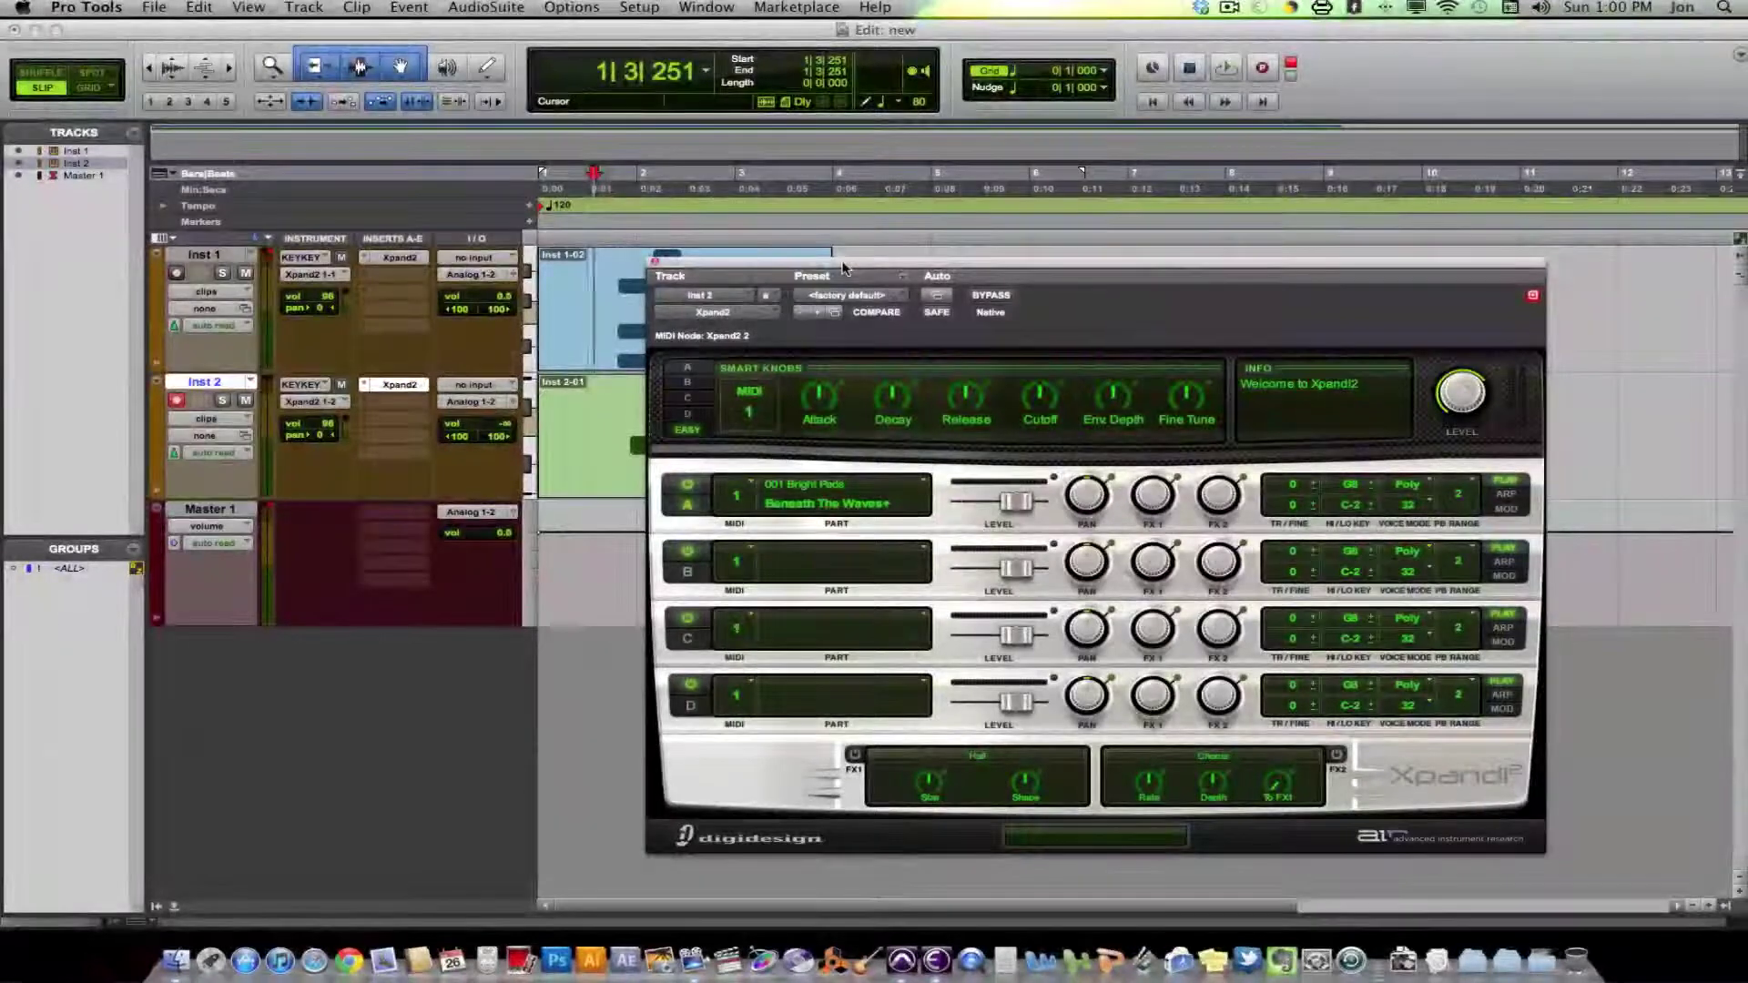
# Close the Xpand2 window and select a time range across Inst 2's green clip
pyautogui.click(654, 262)
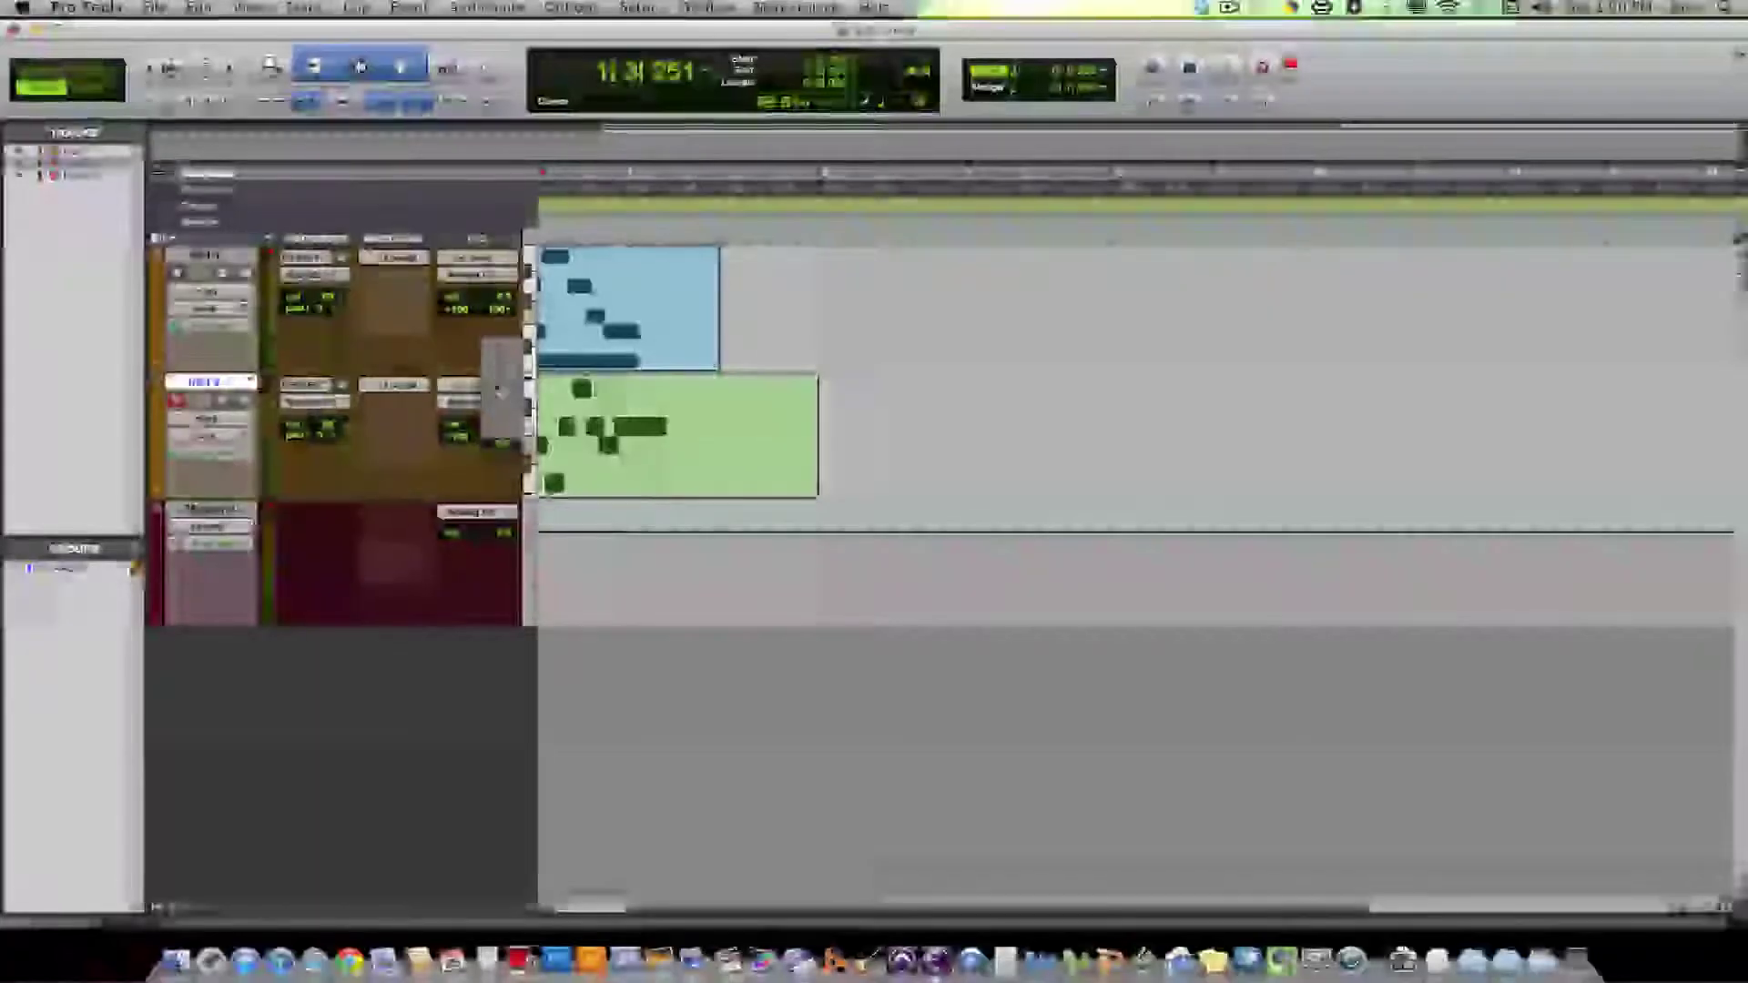
pyautogui.moveTo(505, 457); pyautogui.dragTo(504, 433)
pyautogui.hscroll(1, 504, 432)
pyautogui.hscroll(-9, 625, 445)
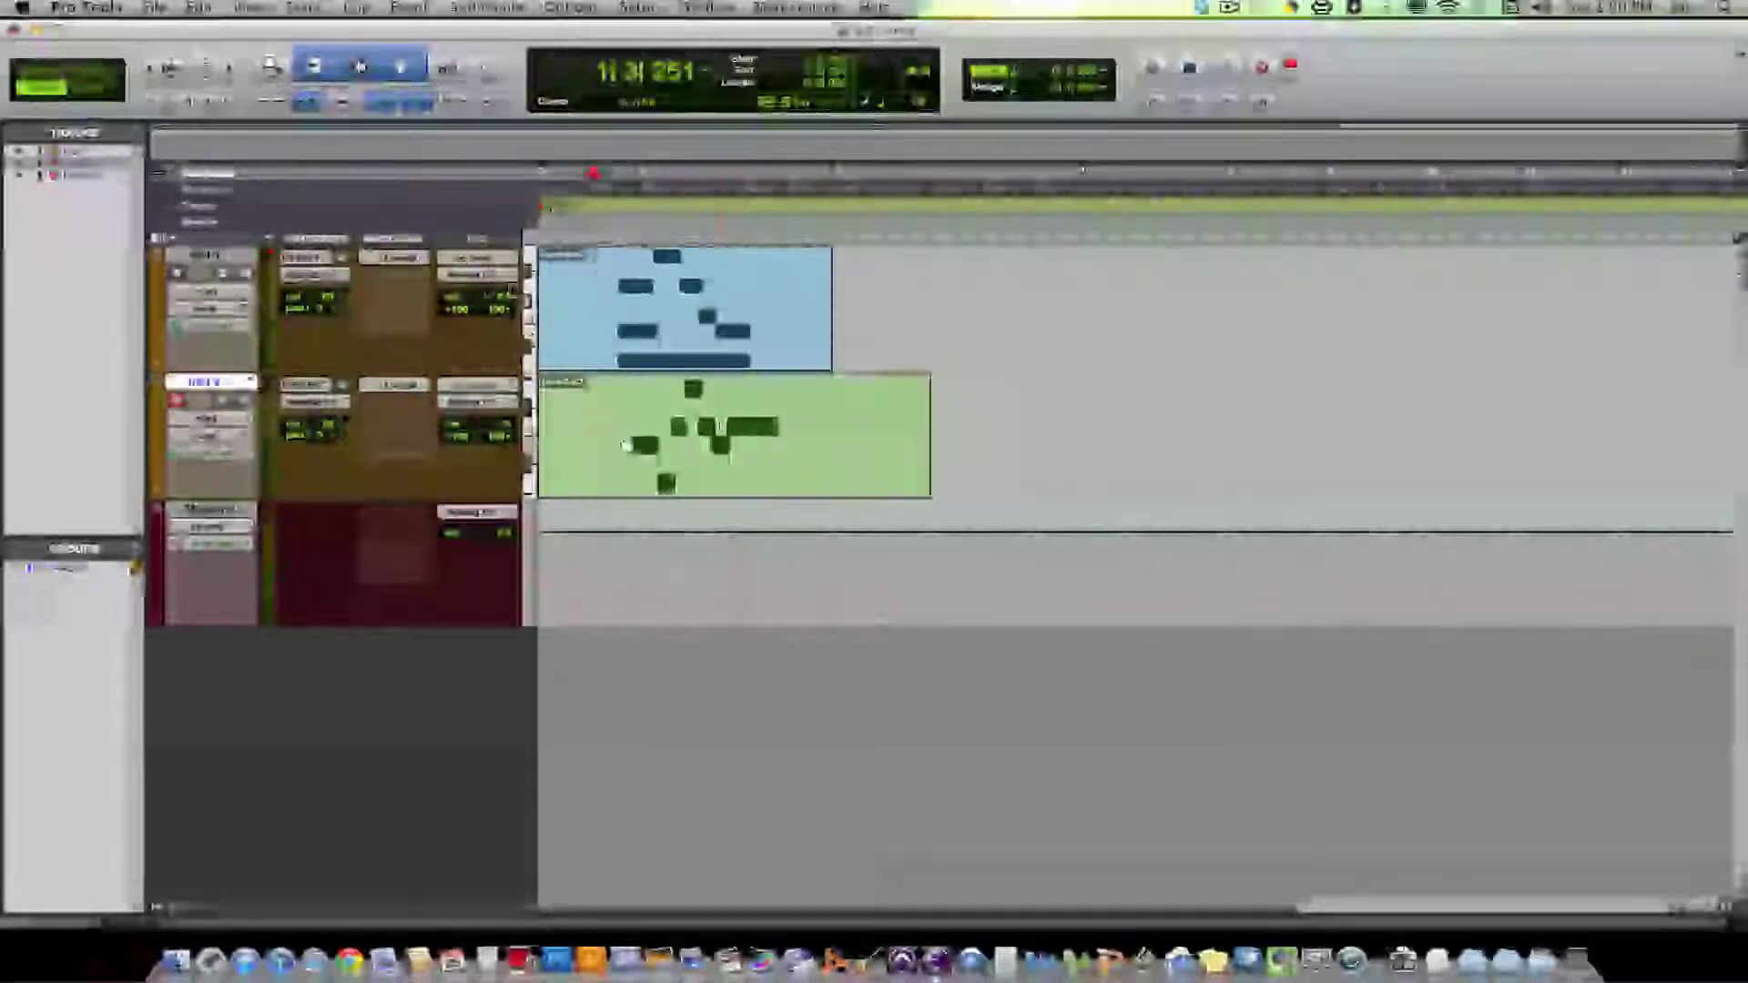
pyautogui.moveTo(624, 423); pyautogui.dragTo(729, 437)
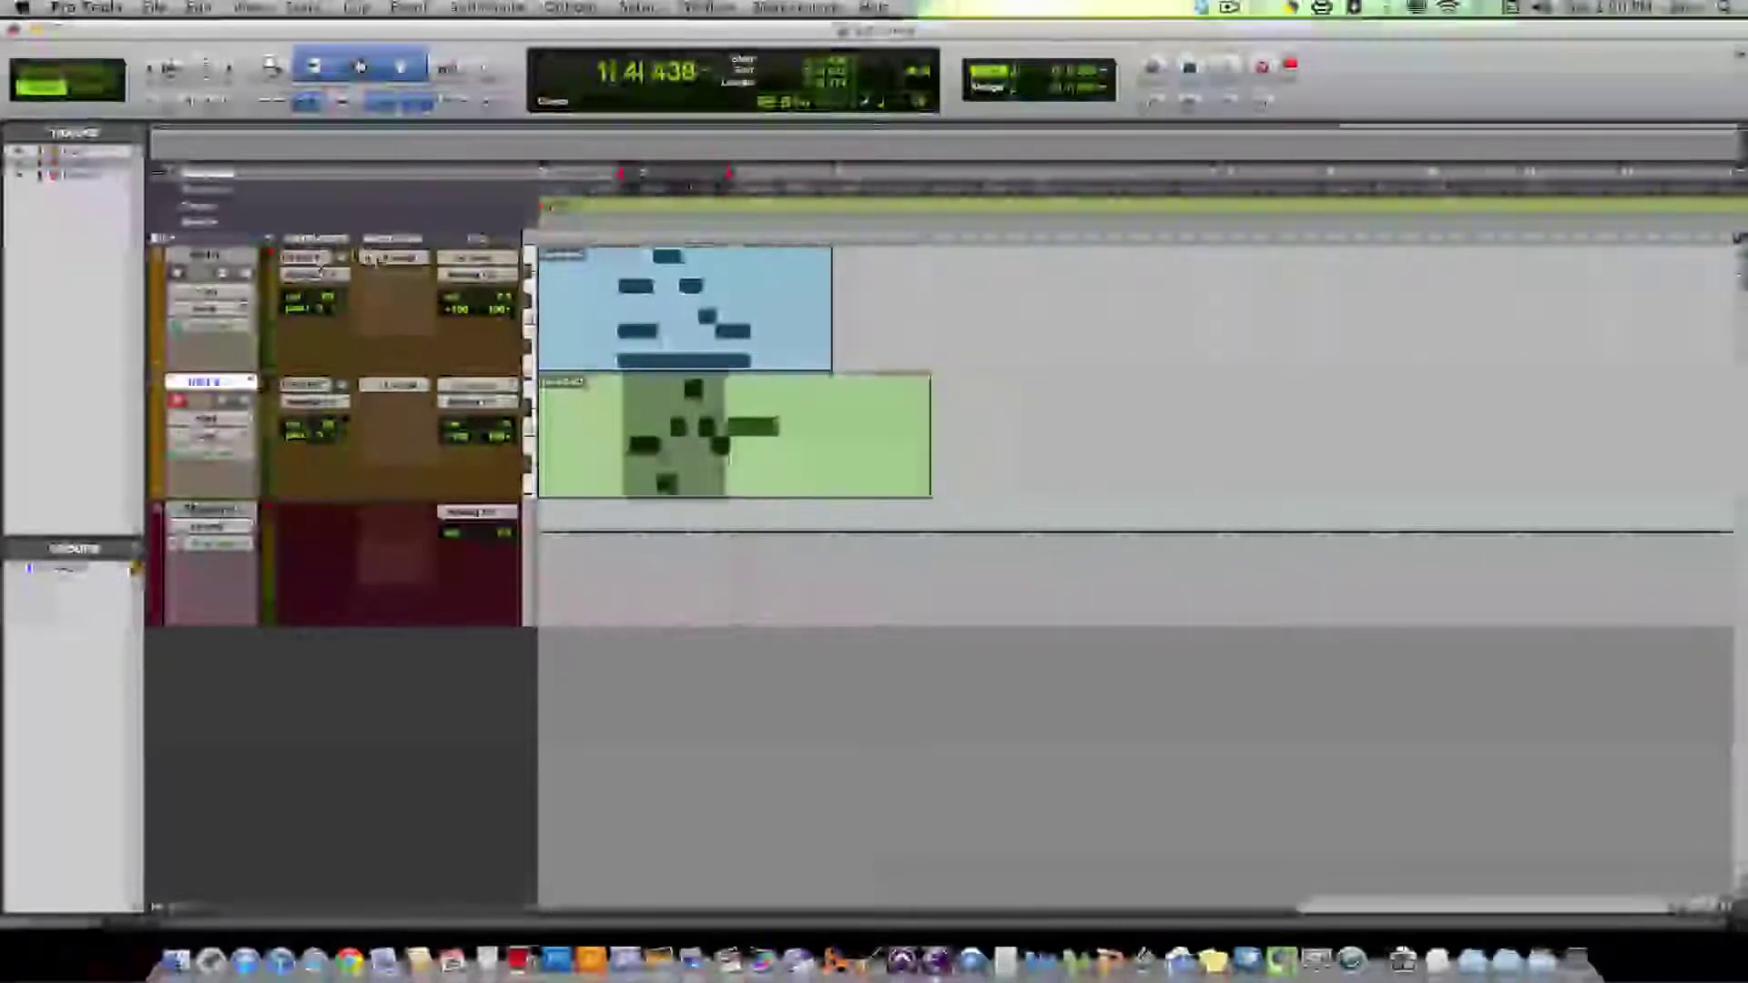
# Push Inst 1's volume to +12.0 then back to 0.0, and rebalance Xpand2 parts A and B
pyautogui.click(380, 258)
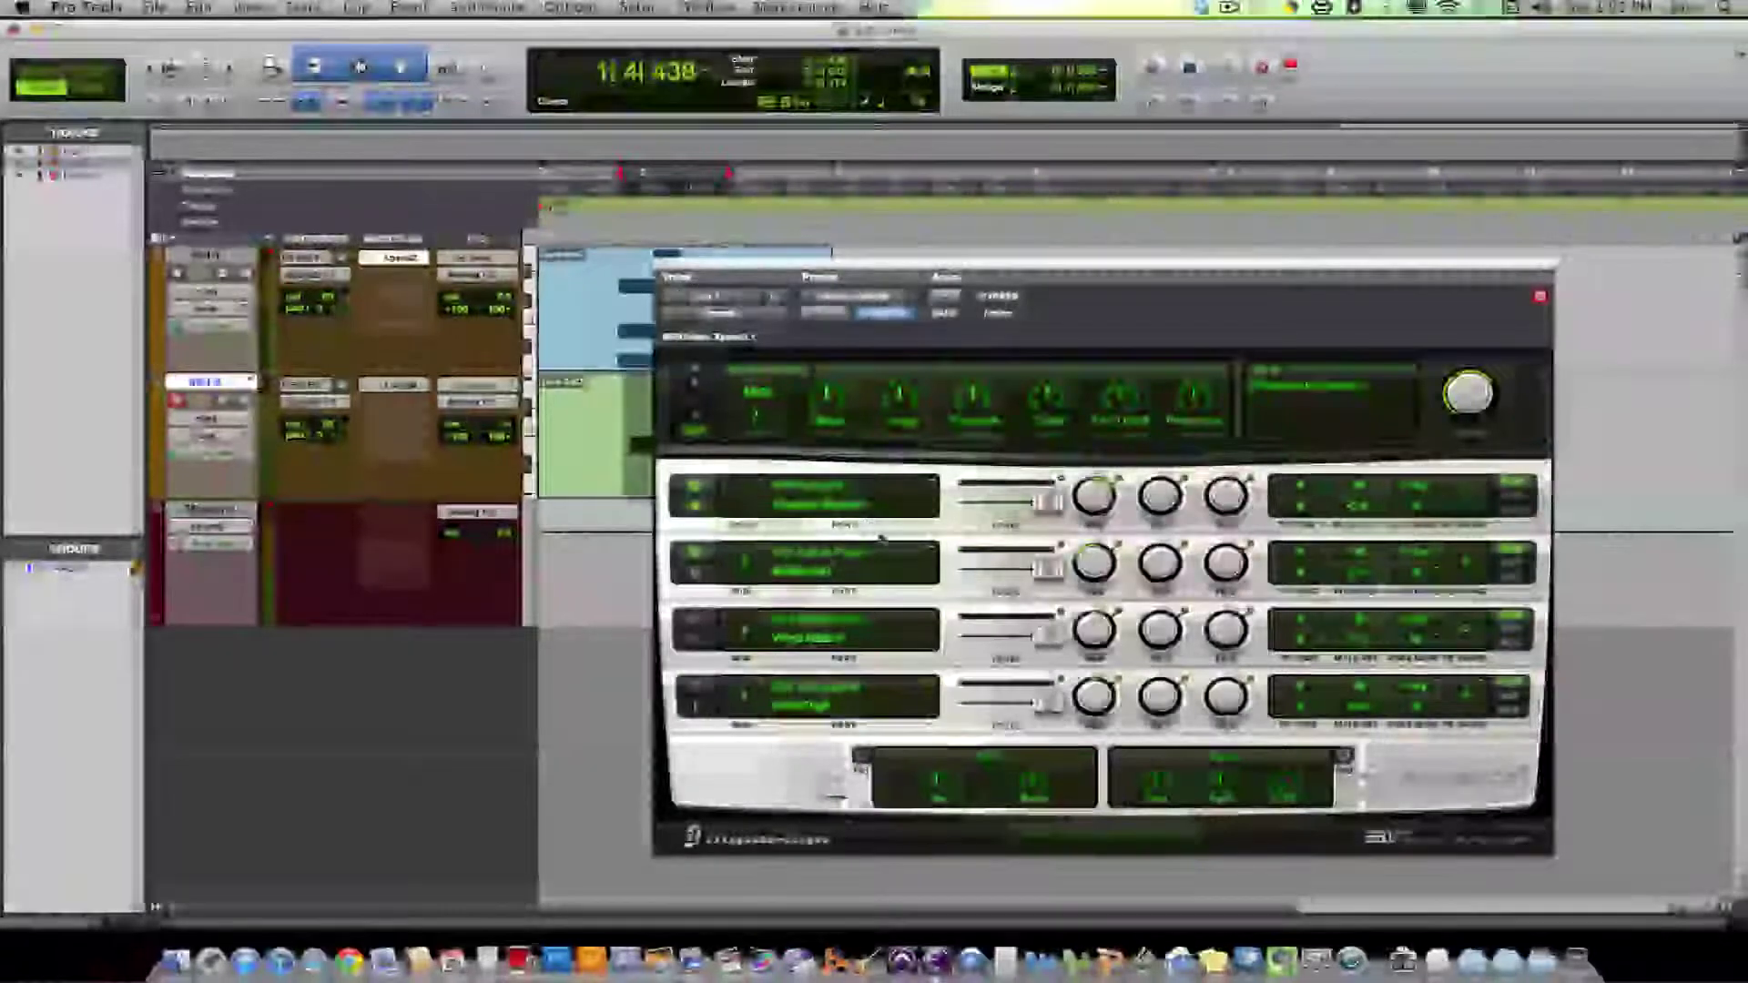
pyautogui.moveTo(1050, 571)
pyautogui.mouseDown()
pyautogui.moveTo(983, 571)
pyautogui.moveTo(1051, 571)
pyautogui.mouseUp()
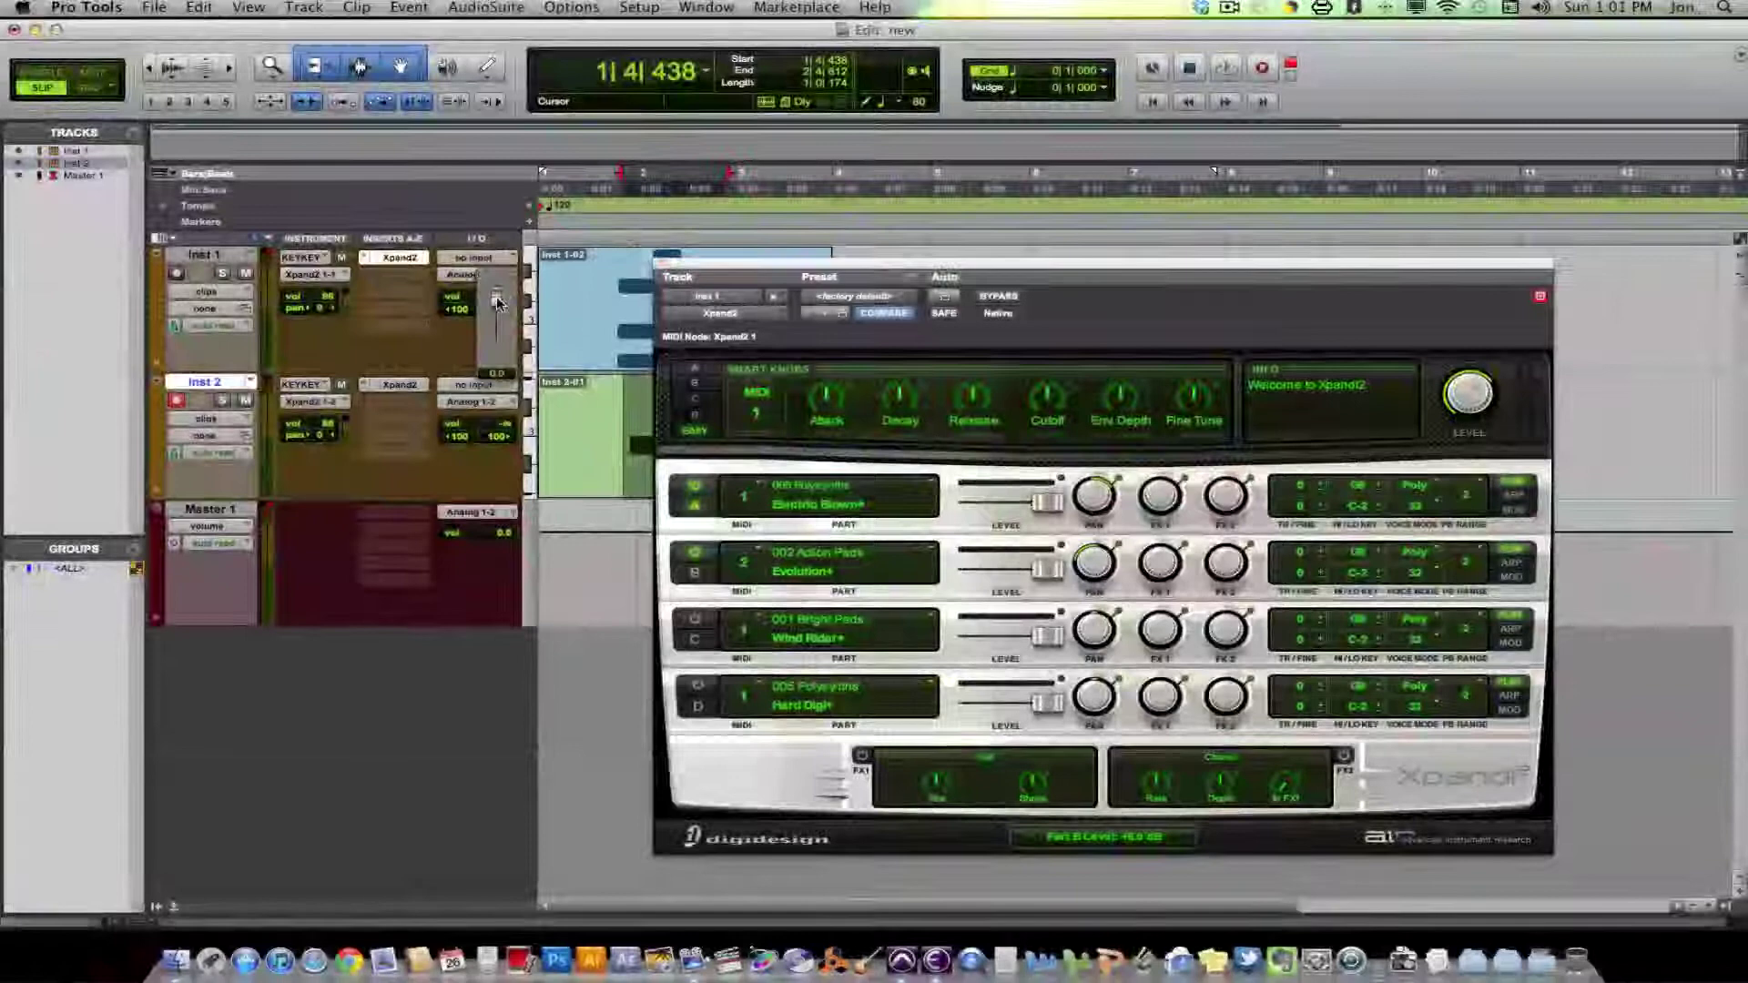
pyautogui.click(496, 310)
pyautogui.moveTo(495, 351); pyautogui.dragTo(496, 287)
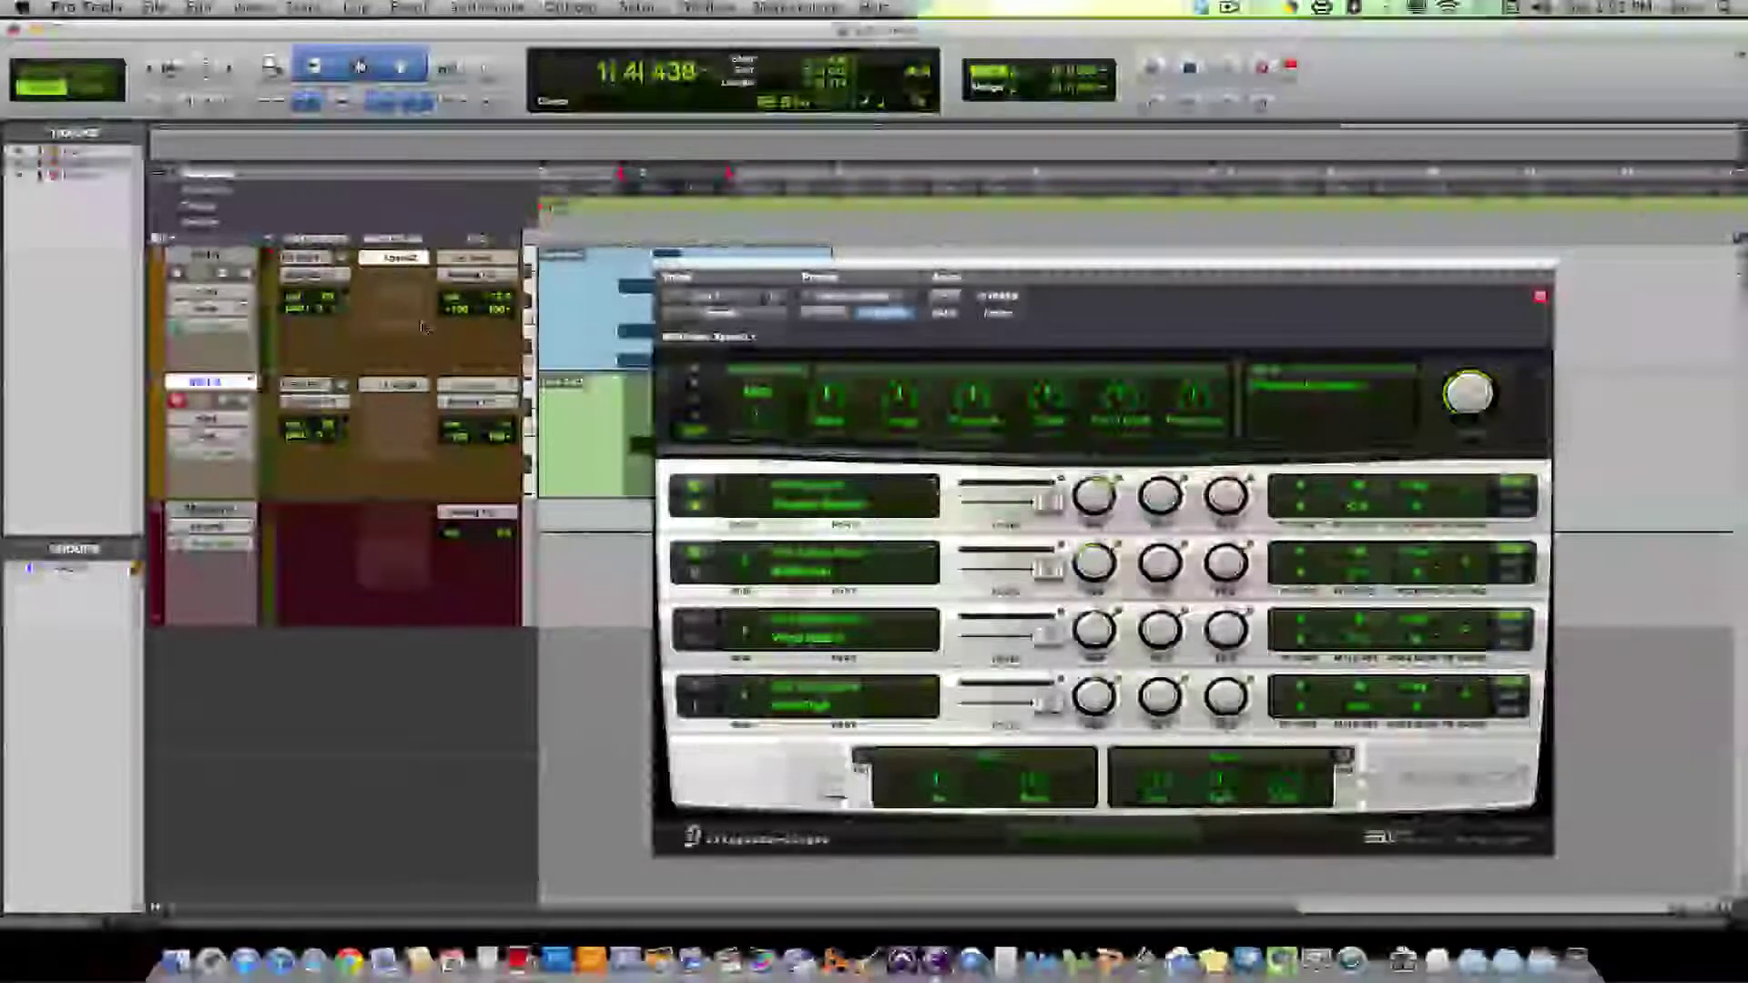
pyautogui.moveTo(503, 296); pyautogui.dragTo(491, 314)
pyautogui.moveTo(1047, 508); pyautogui.dragTo(1010, 515)
pyautogui.moveTo(1047, 571); pyautogui.dragTo(1094, 490)
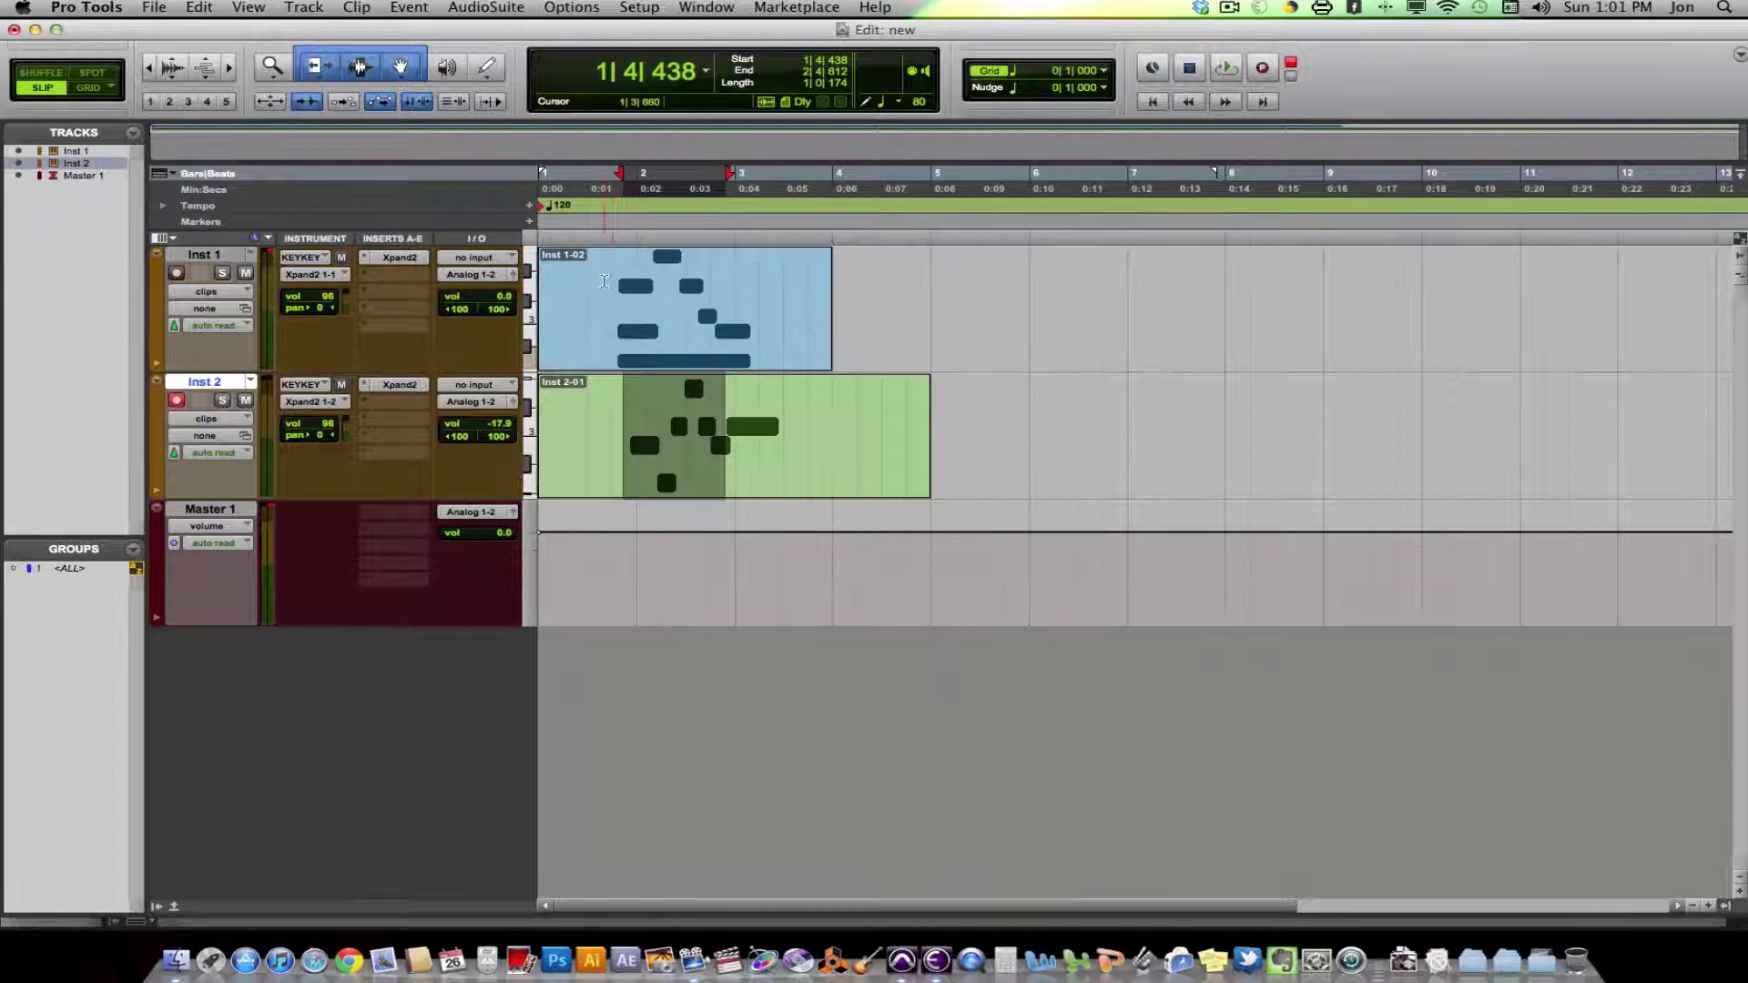
# Arm Inst 2 for recording and make range selections spanning the Inst 1 and Inst 2 clips
pyautogui.moveTo(604, 281); pyautogui.dragTo(633, 285)
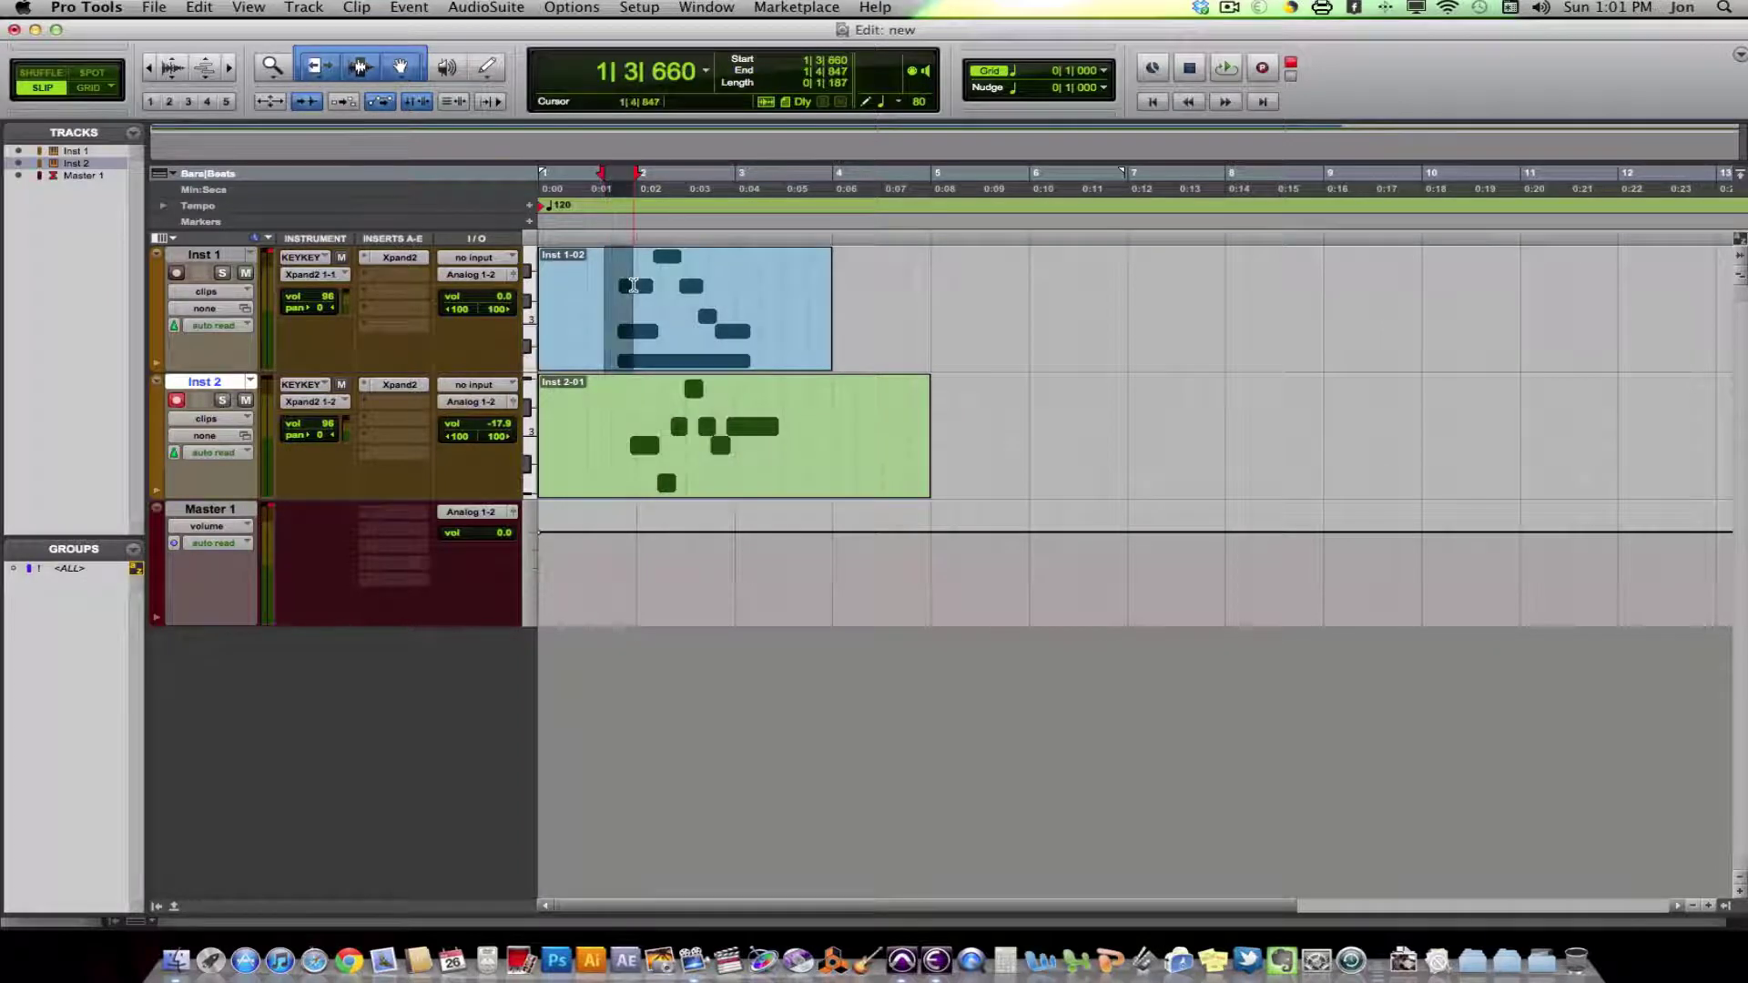
pyautogui.hotkey('shift', 'r')
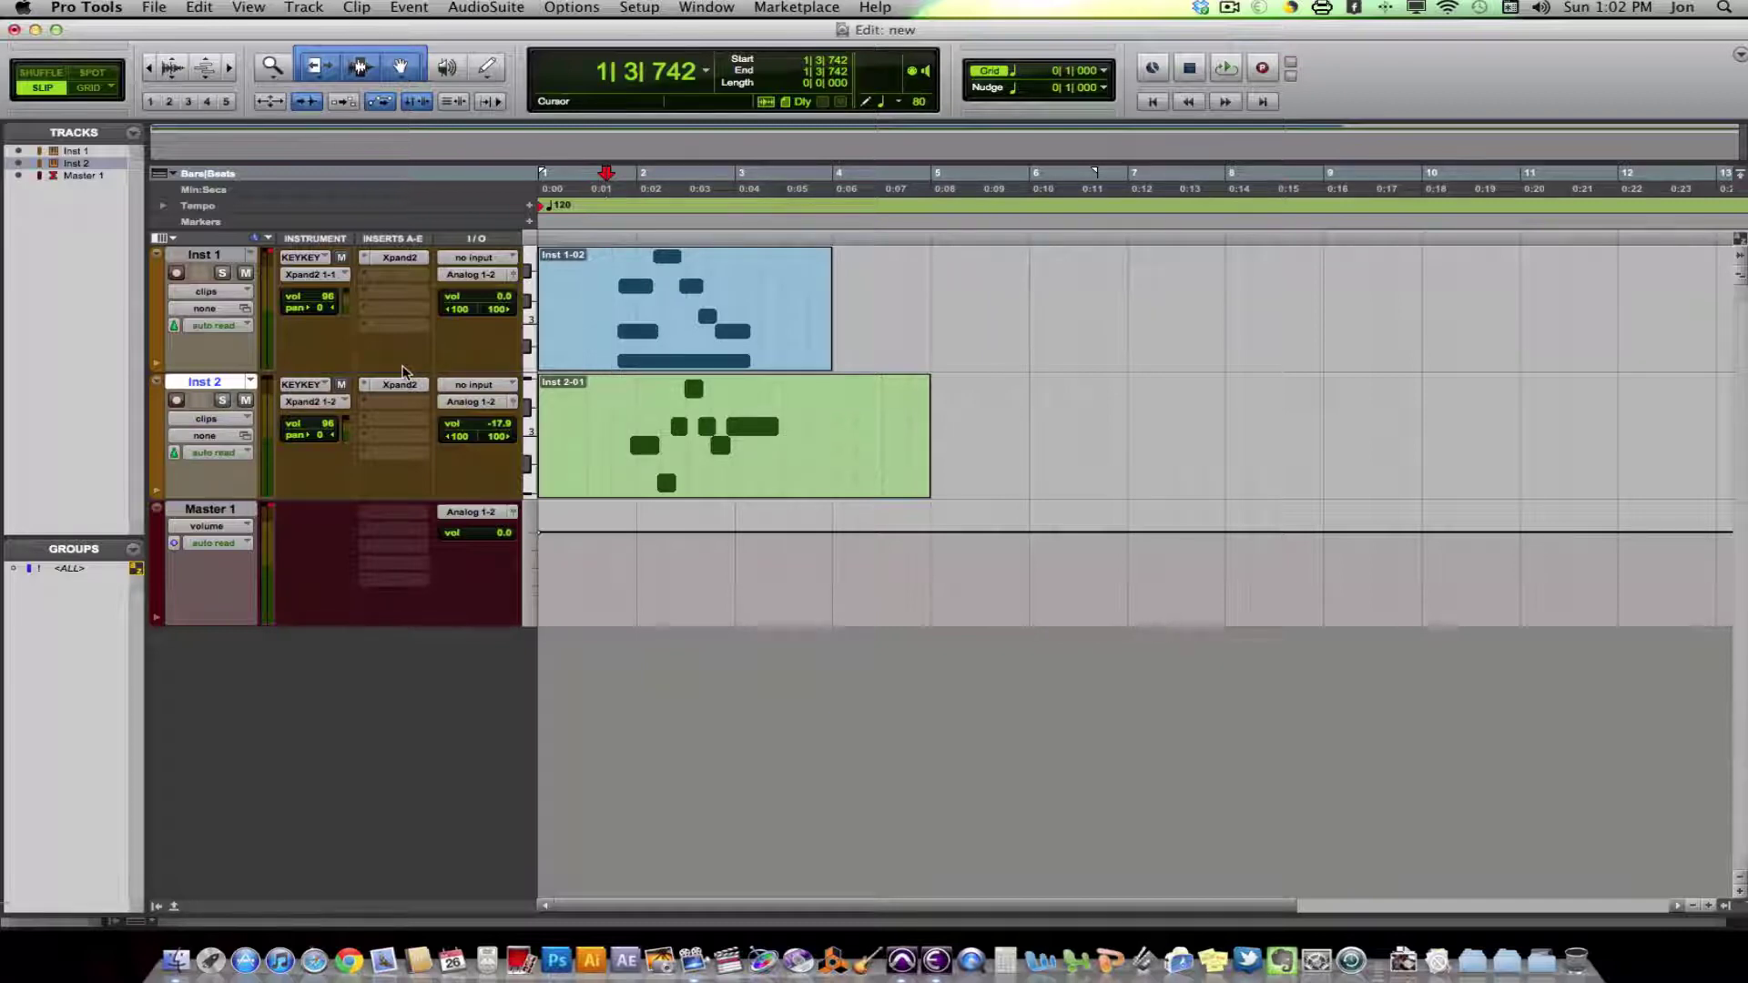
pyautogui.click(593, 314)
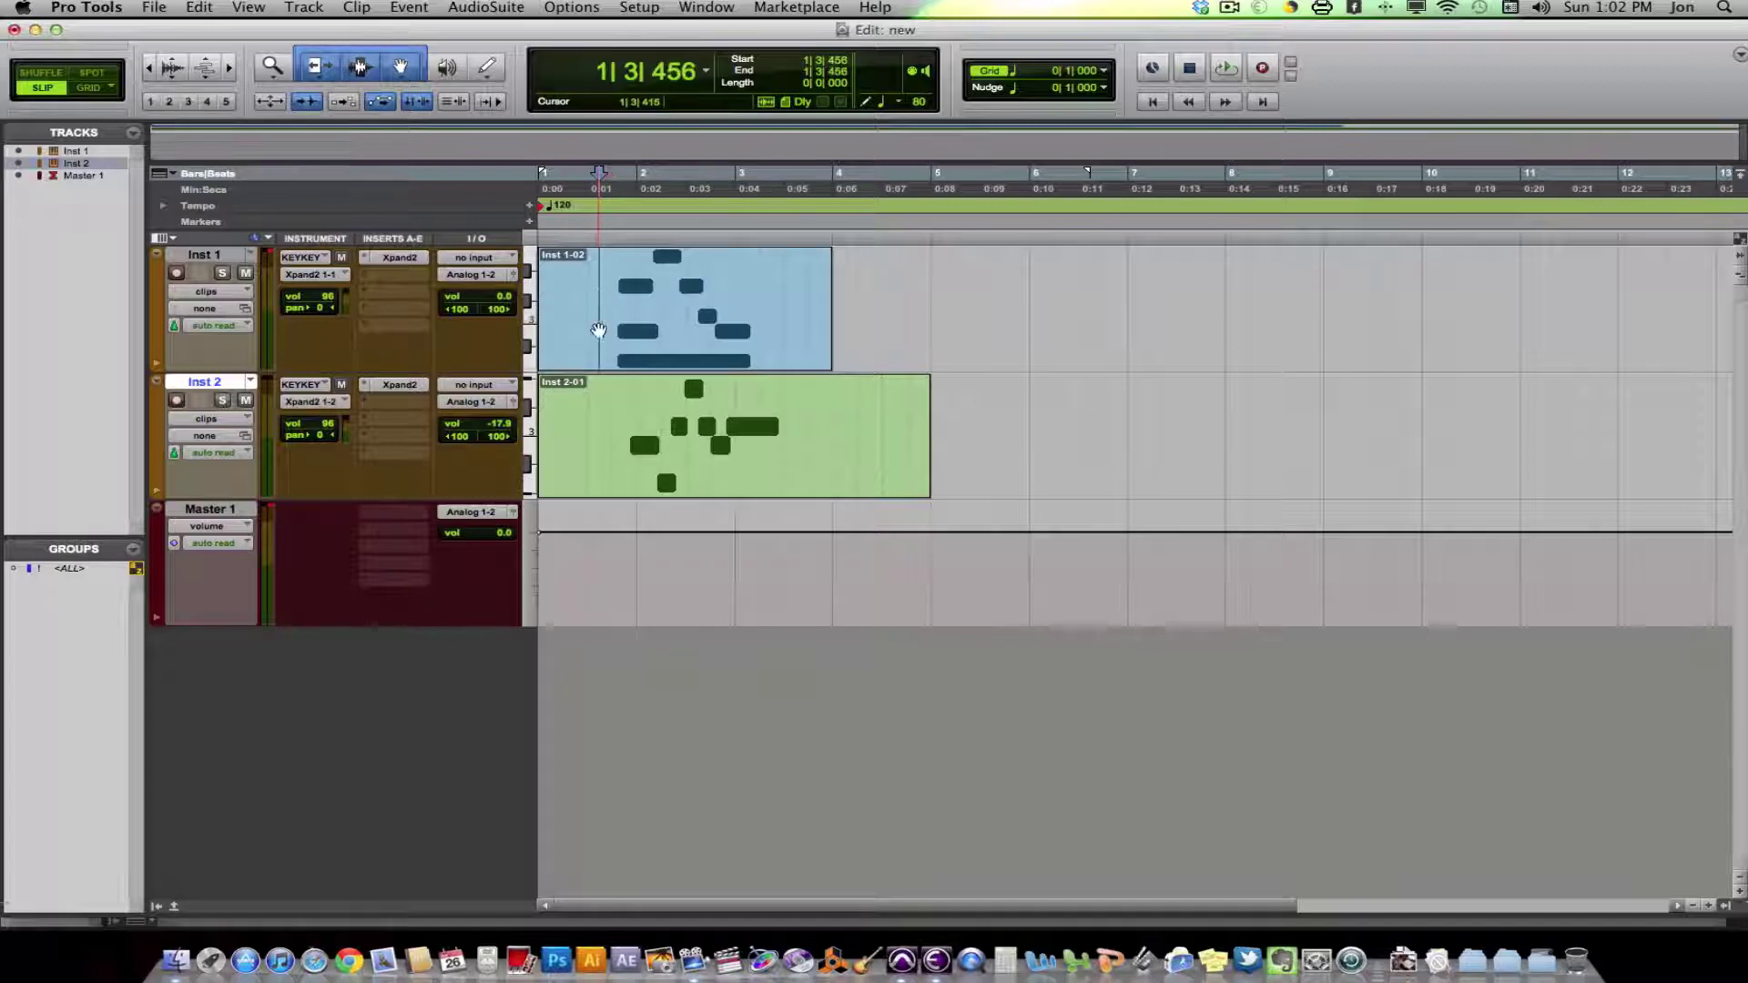
pyautogui.click(594, 406)
pyautogui.click(594, 298)
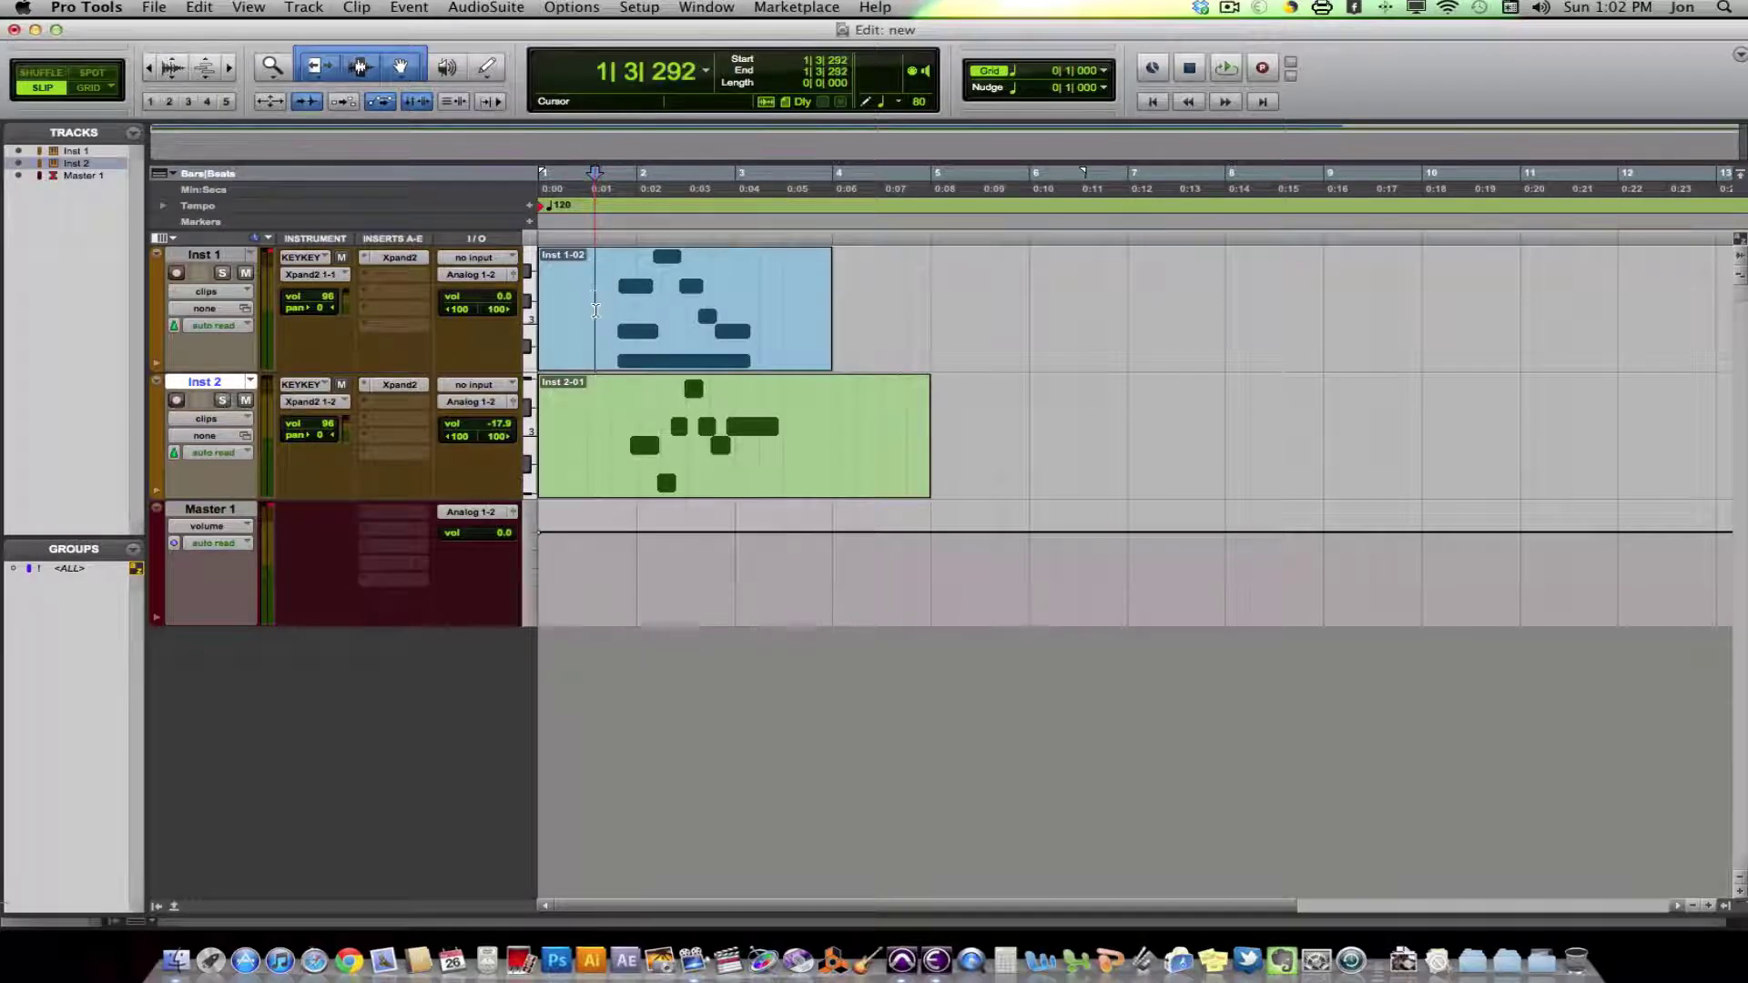
pyautogui.moveTo(596, 310); pyautogui.dragTo(571, 426)
pyautogui.click(582, 320)
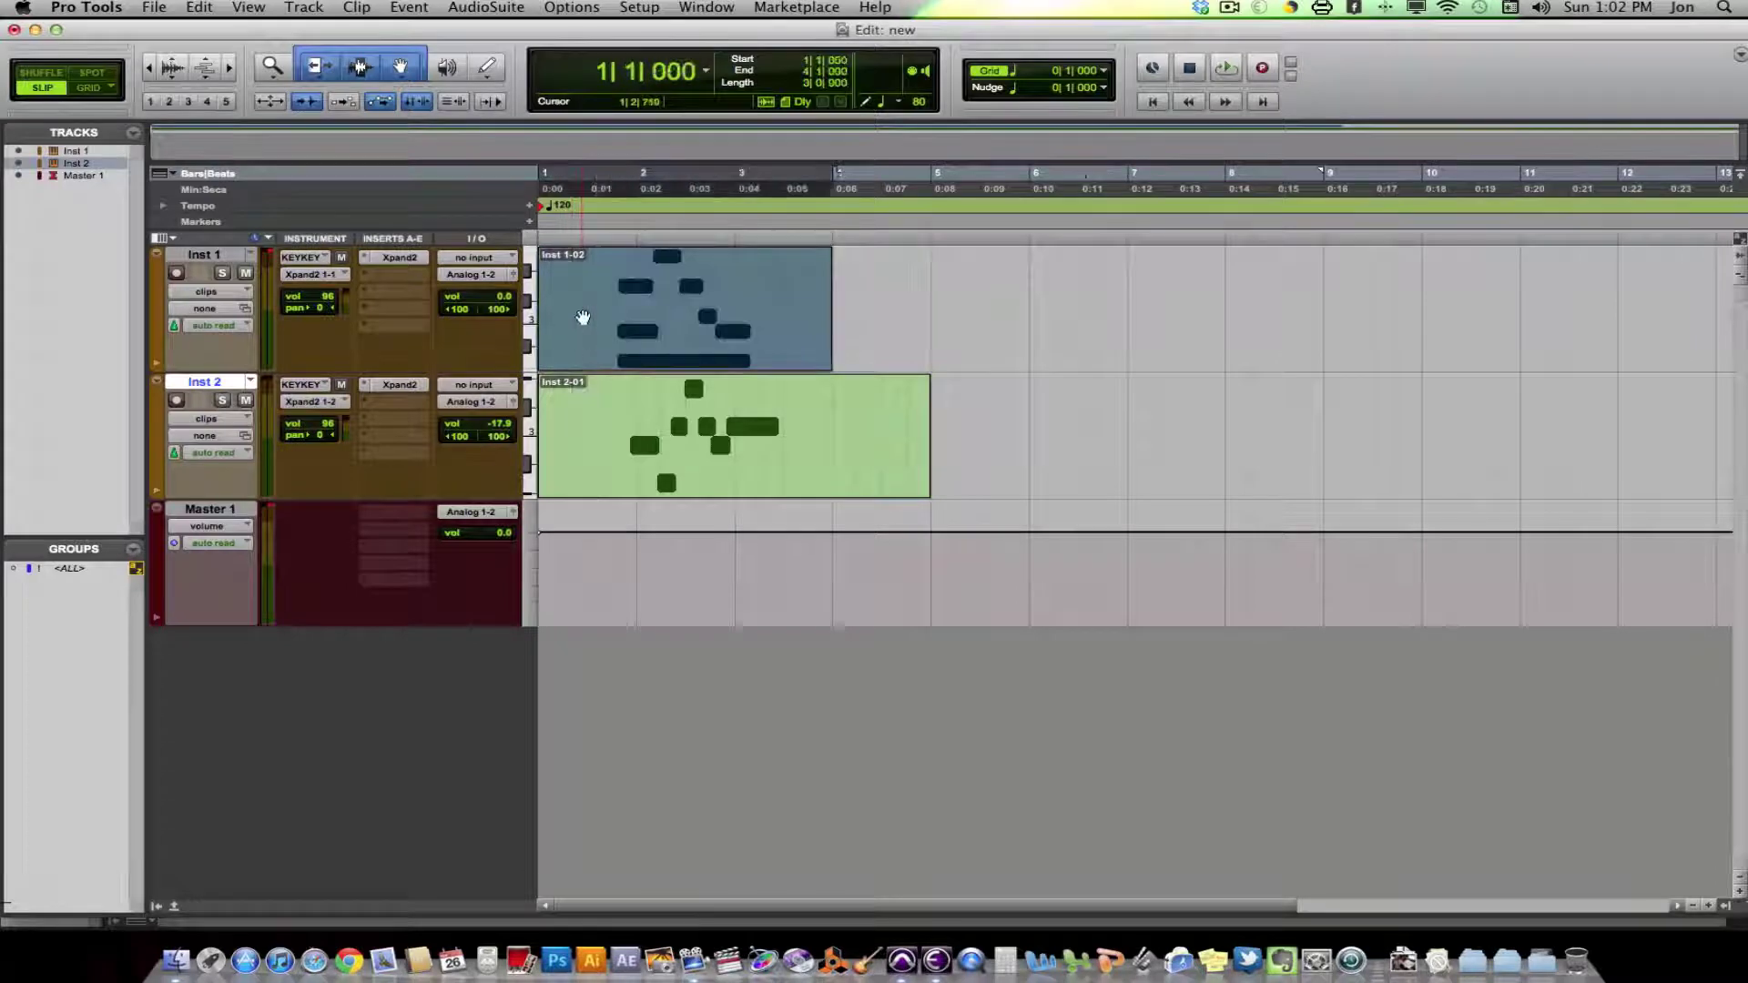
pyautogui.moveTo(595, 300); pyautogui.dragTo(698, 408)
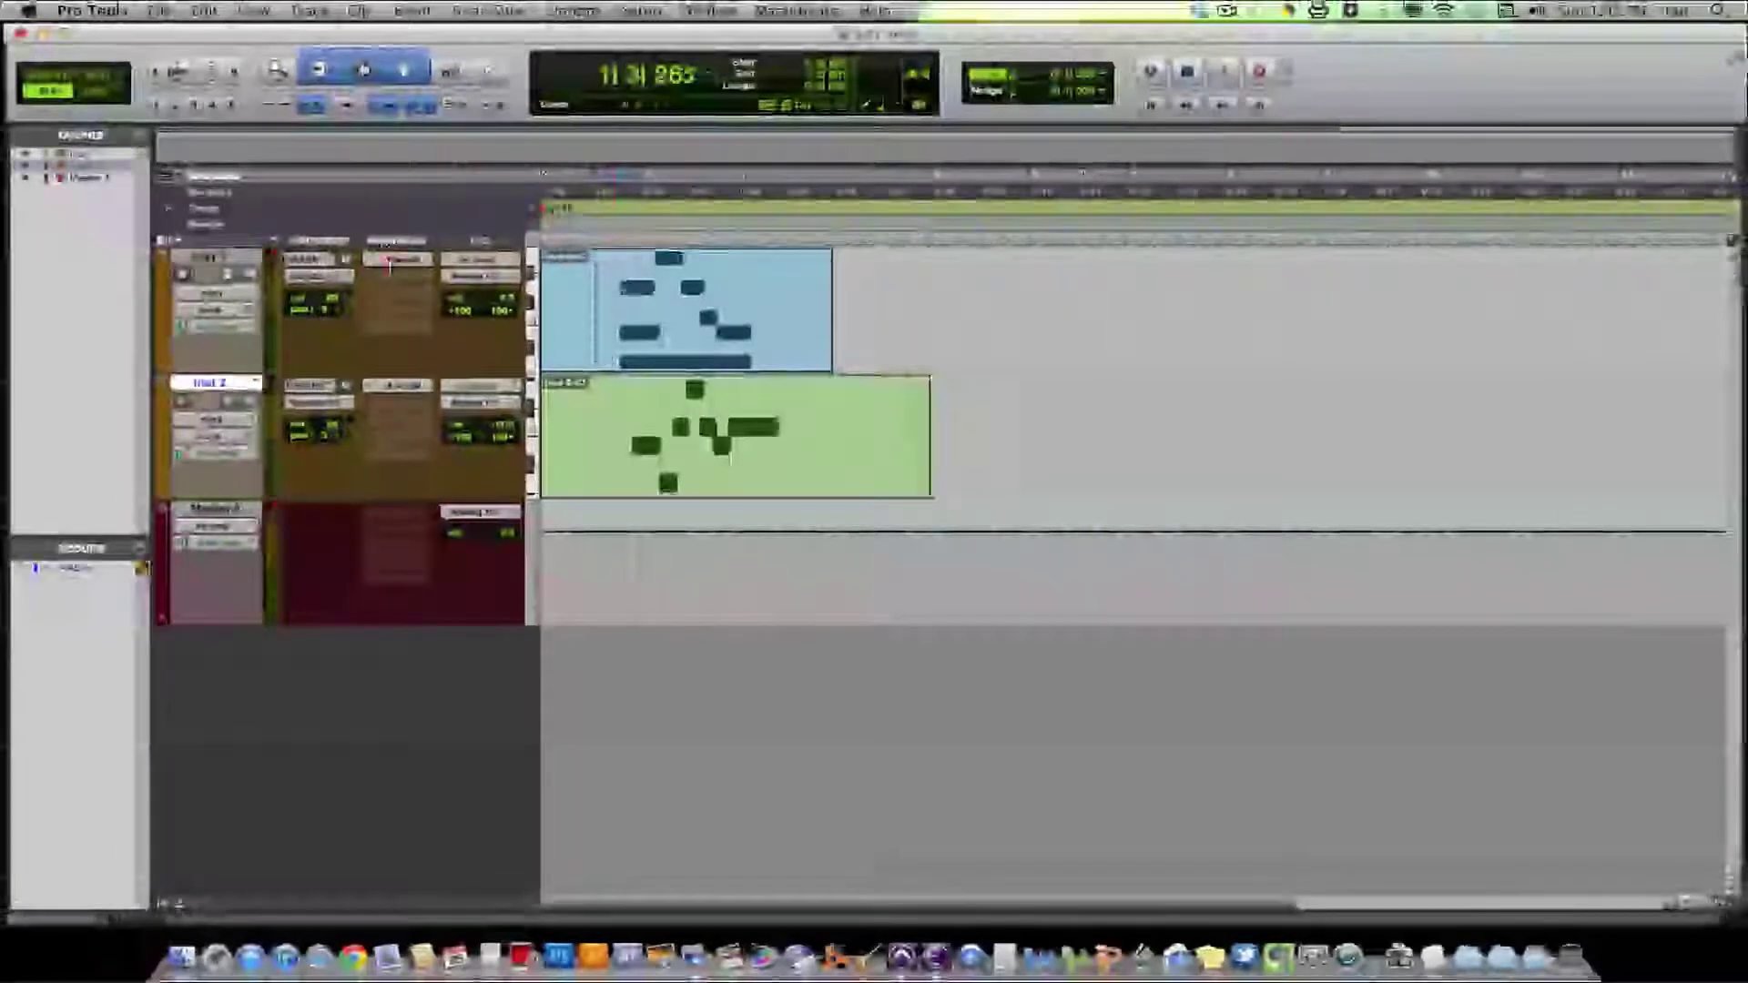
# Open Inst 1's Xpand2 window and adjust the parts' MIDI channel settings
pyautogui.click(391, 262)
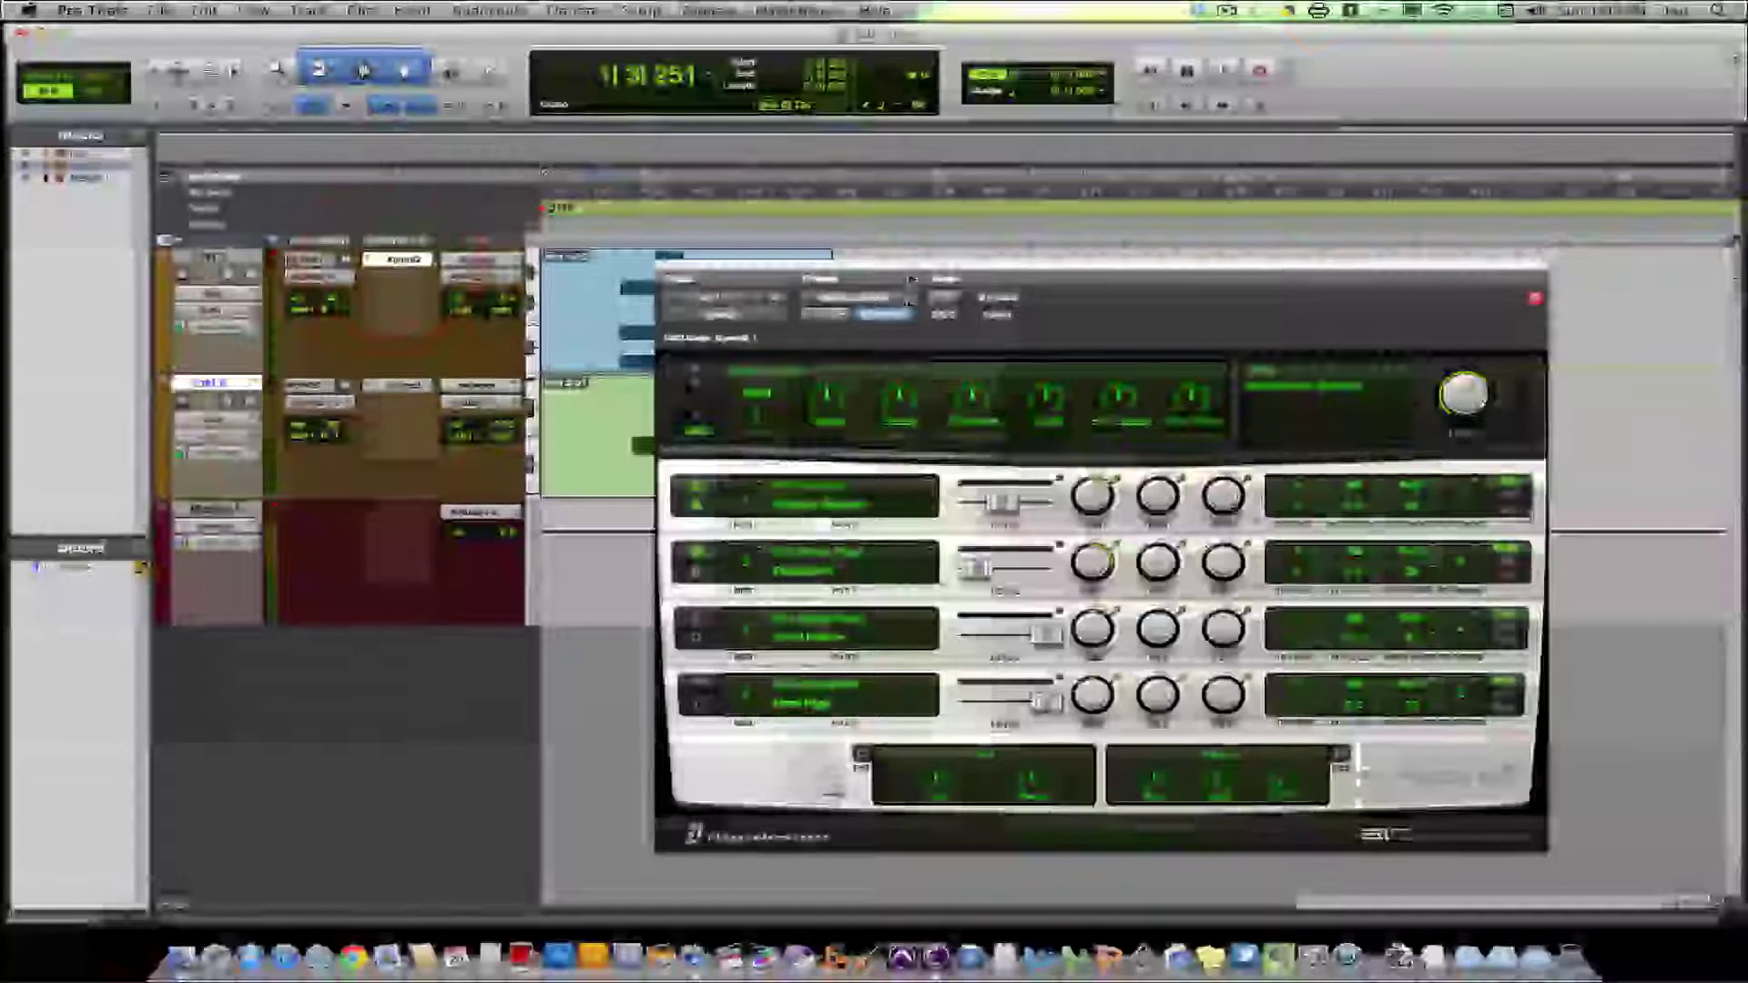
pyautogui.moveTo(910, 273); pyautogui.dragTo(965, 238)
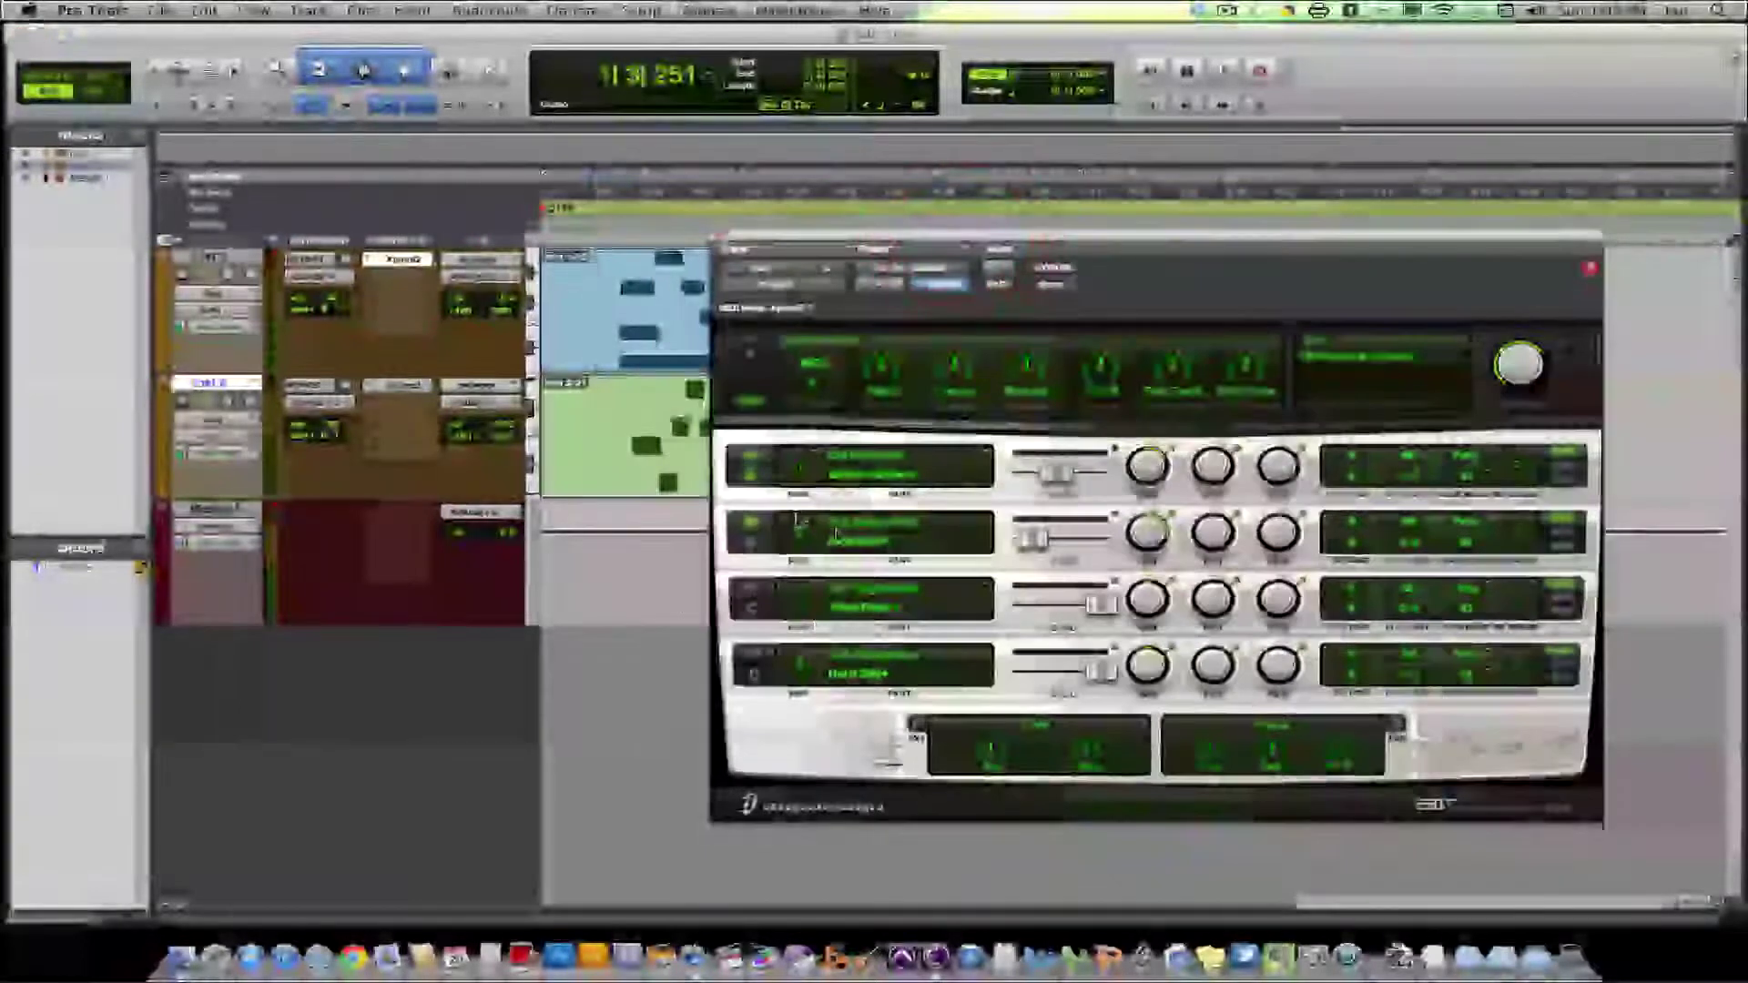
pyautogui.click(799, 563)
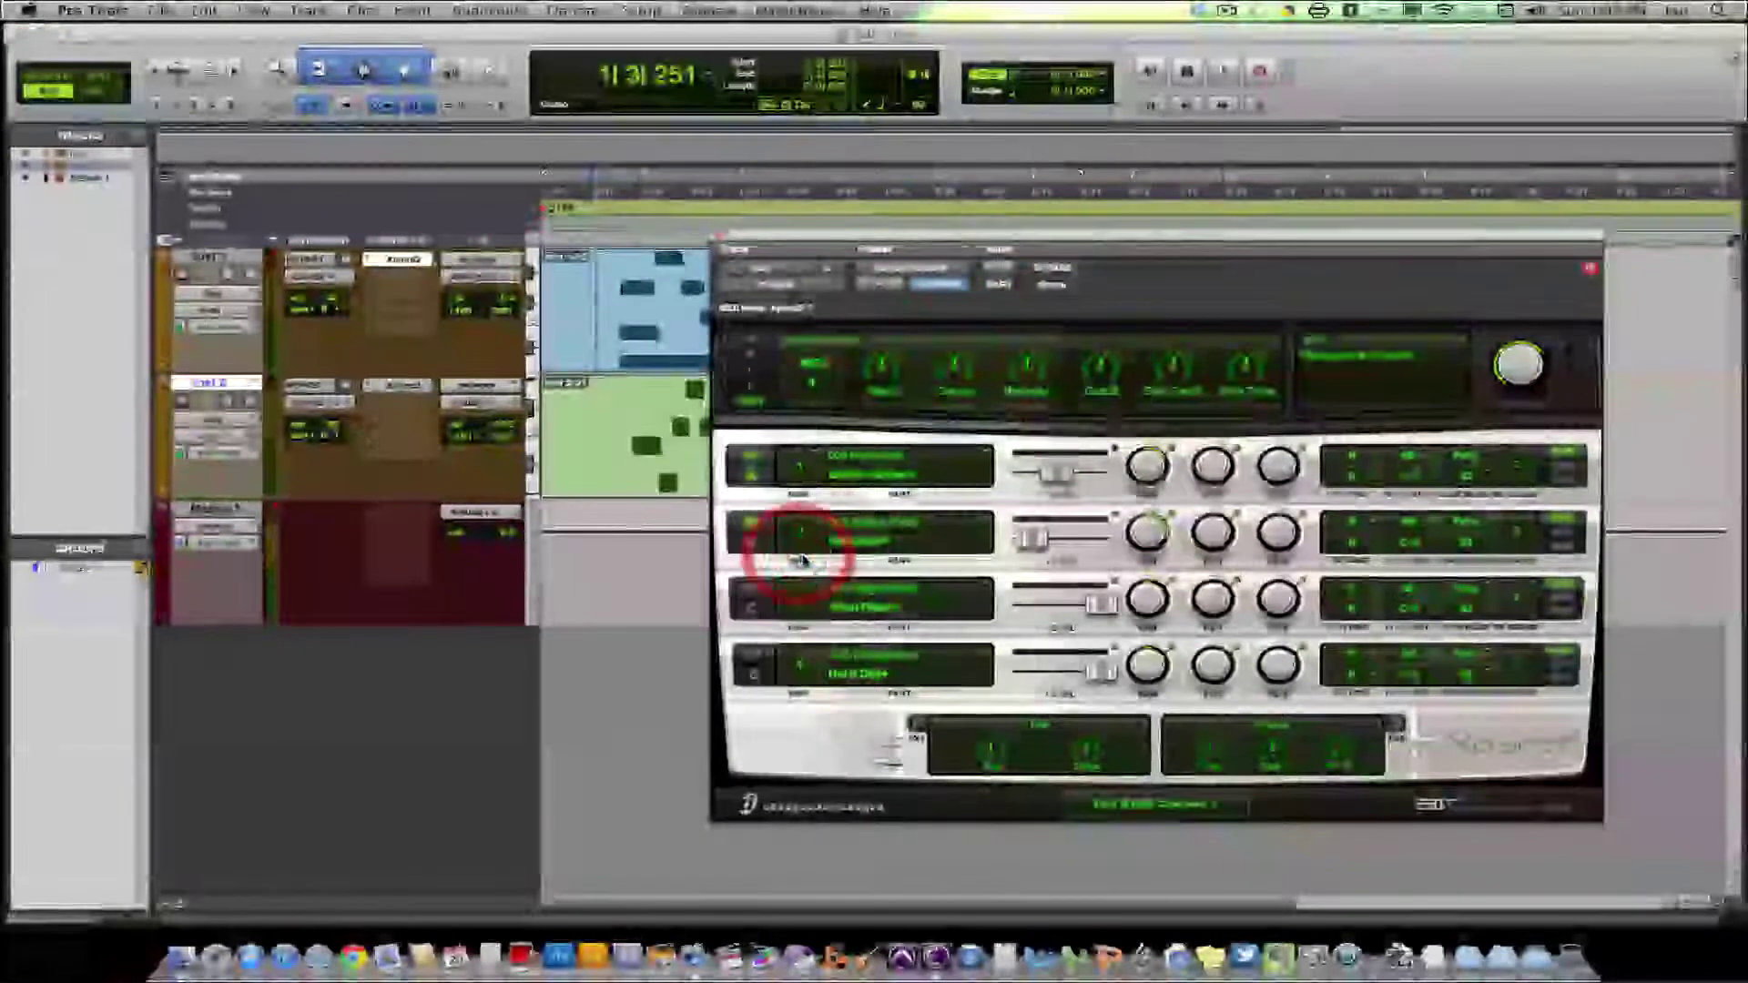
pyautogui.click(796, 598)
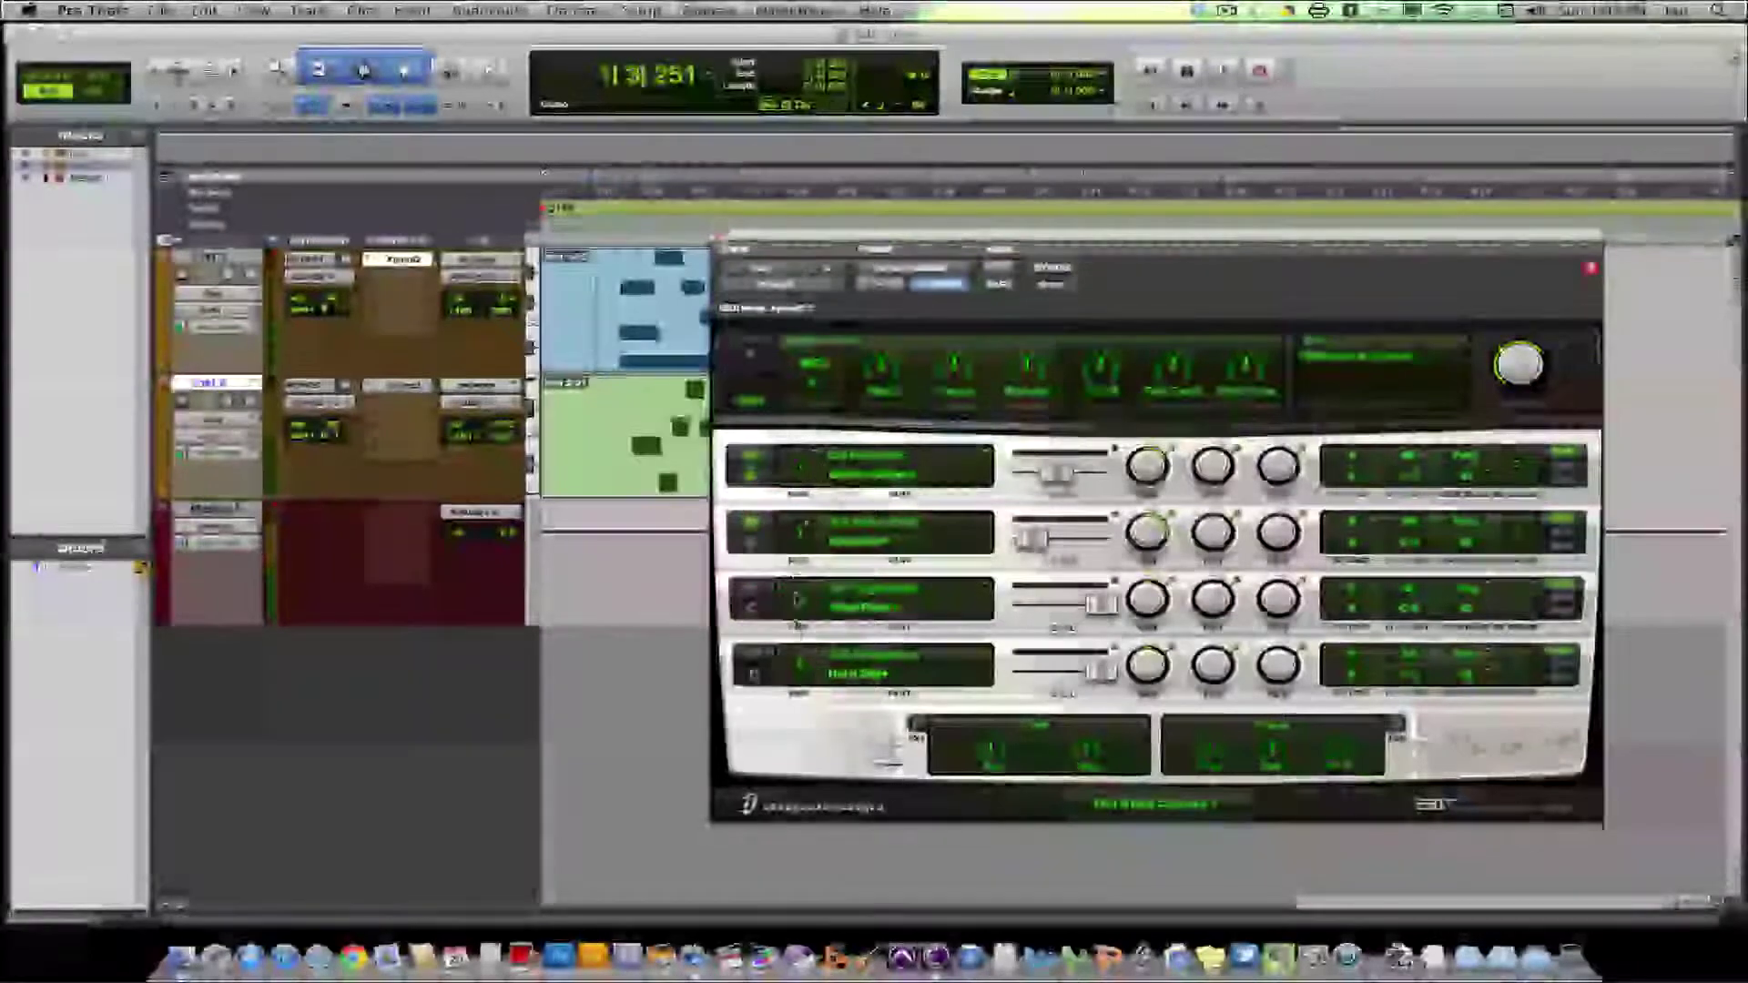
pyautogui.click(211, 258)
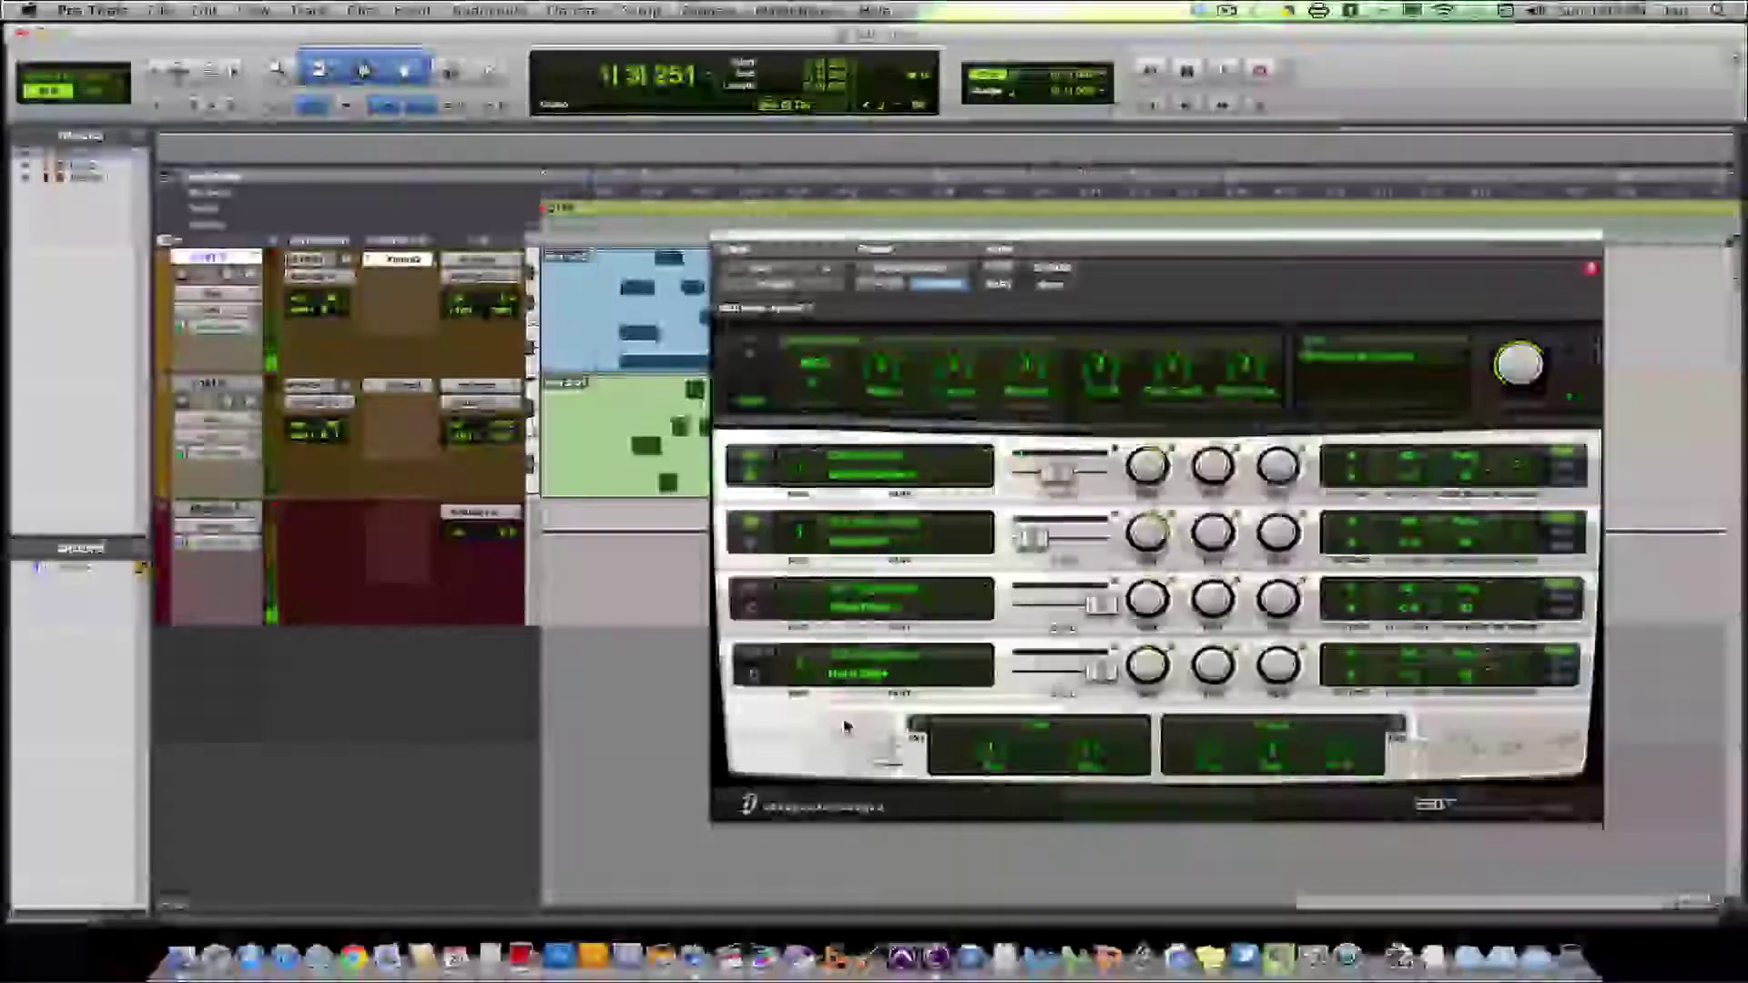
pyautogui.click(746, 601)
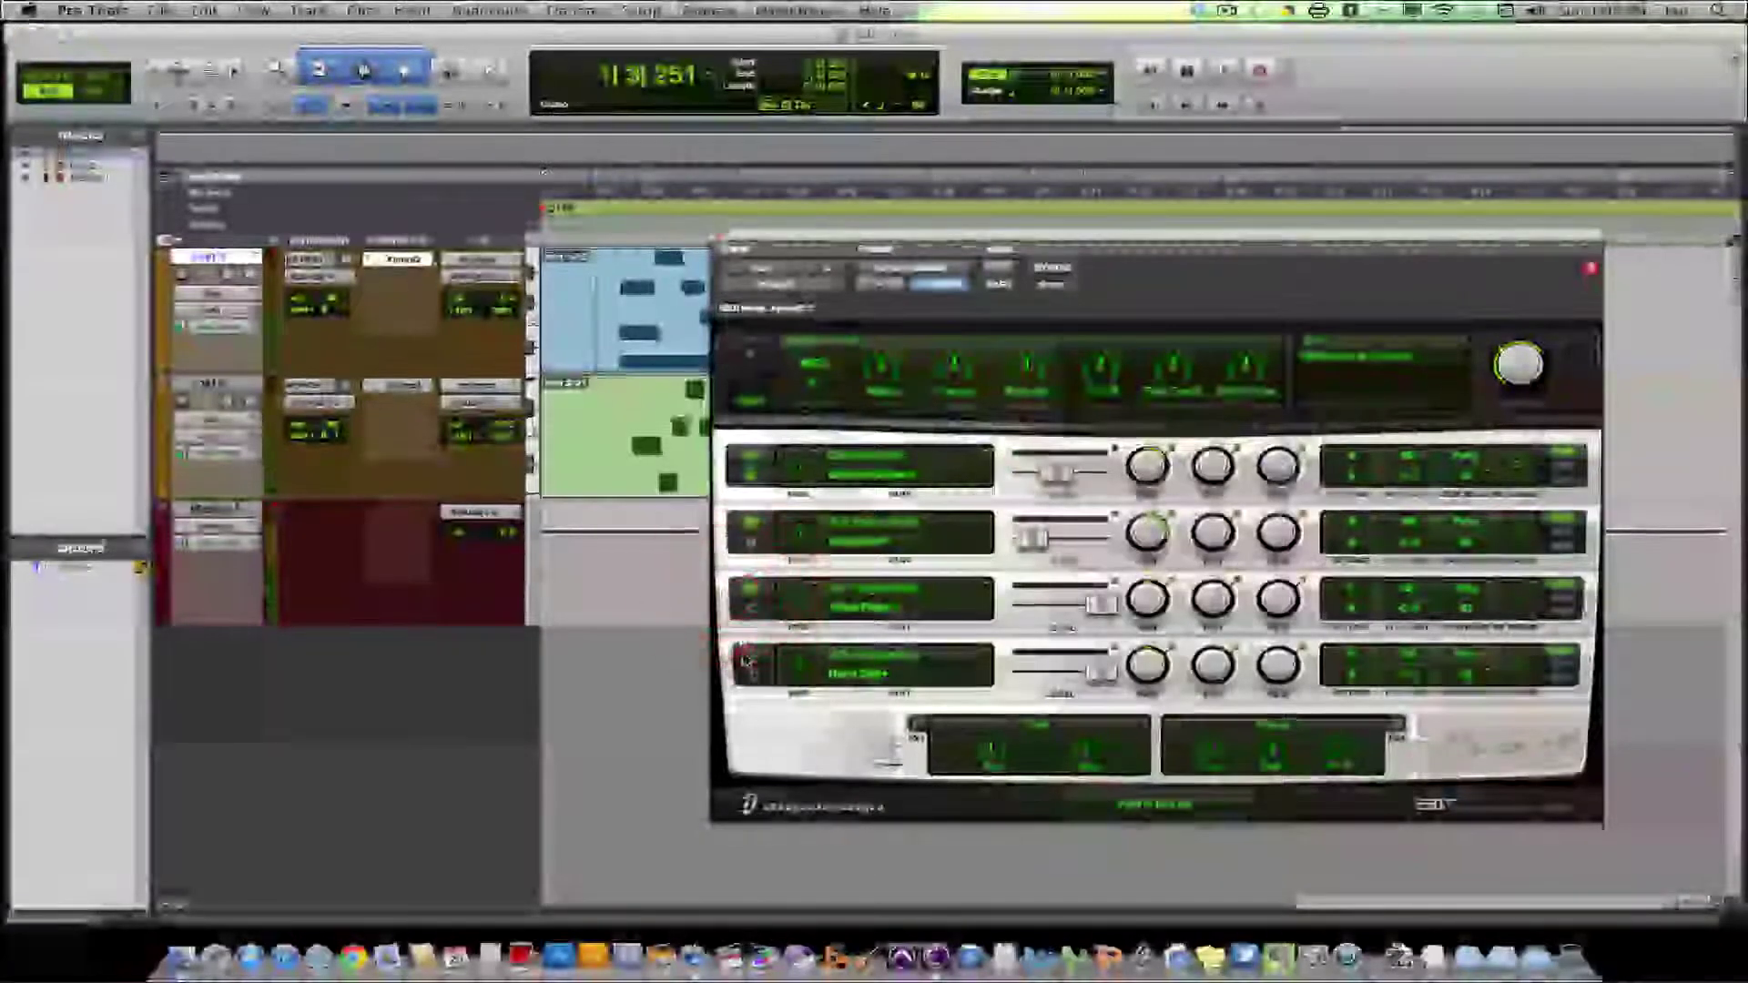
pyautogui.click(748, 662)
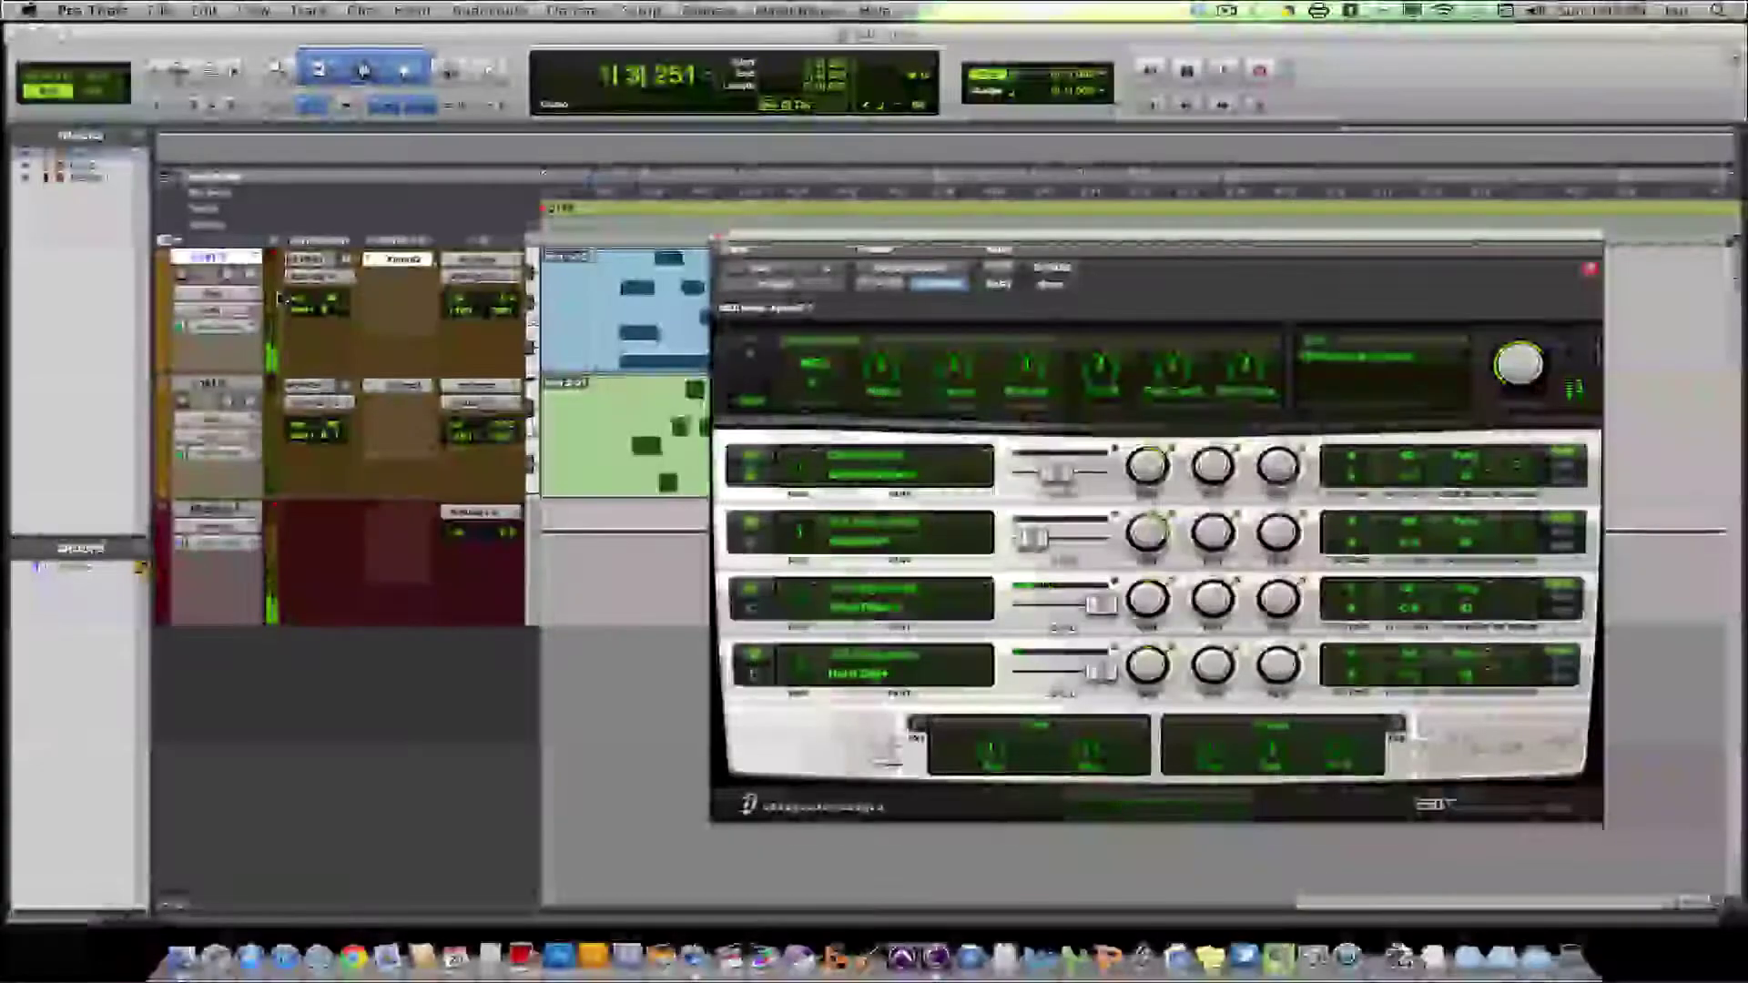
# Set Xpand2 parts B, C and D levels to about halfway, nudging D slightly higher
pyautogui.moveTo(1035, 535); pyautogui.dragTo(1073, 541)
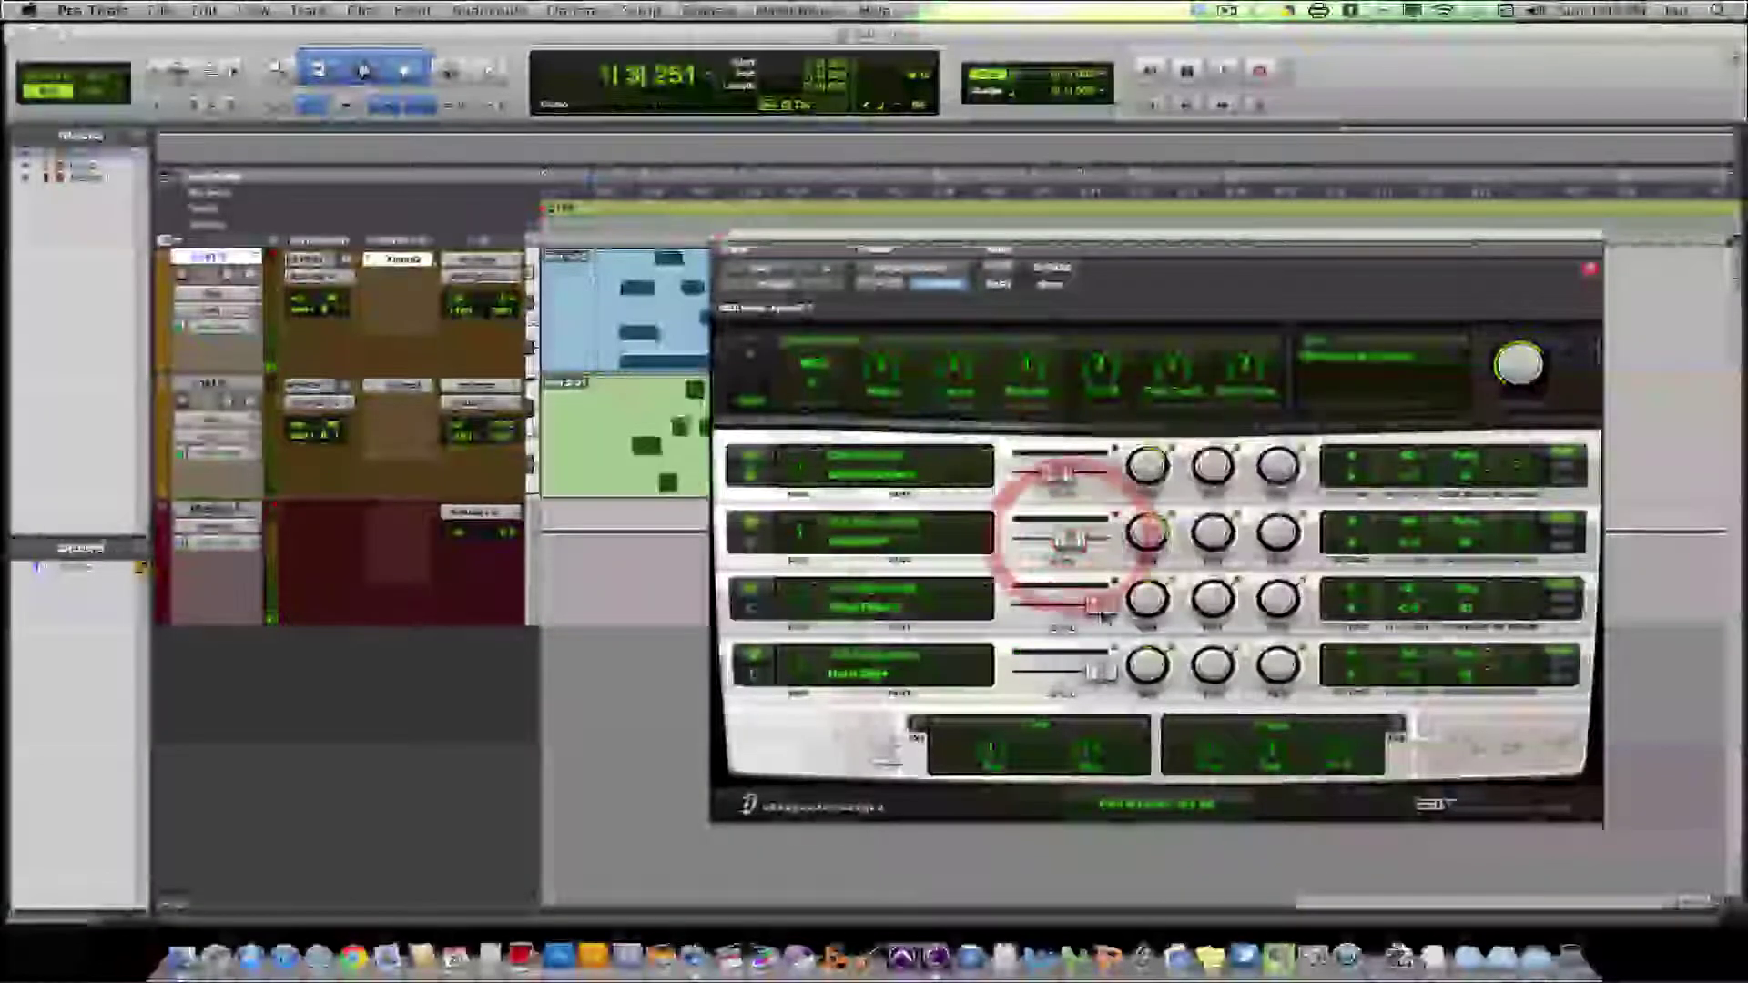
pyautogui.moveTo(1101, 604); pyautogui.dragTo(1069, 609)
pyautogui.moveTo(1098, 671); pyautogui.dragTo(1047, 682)
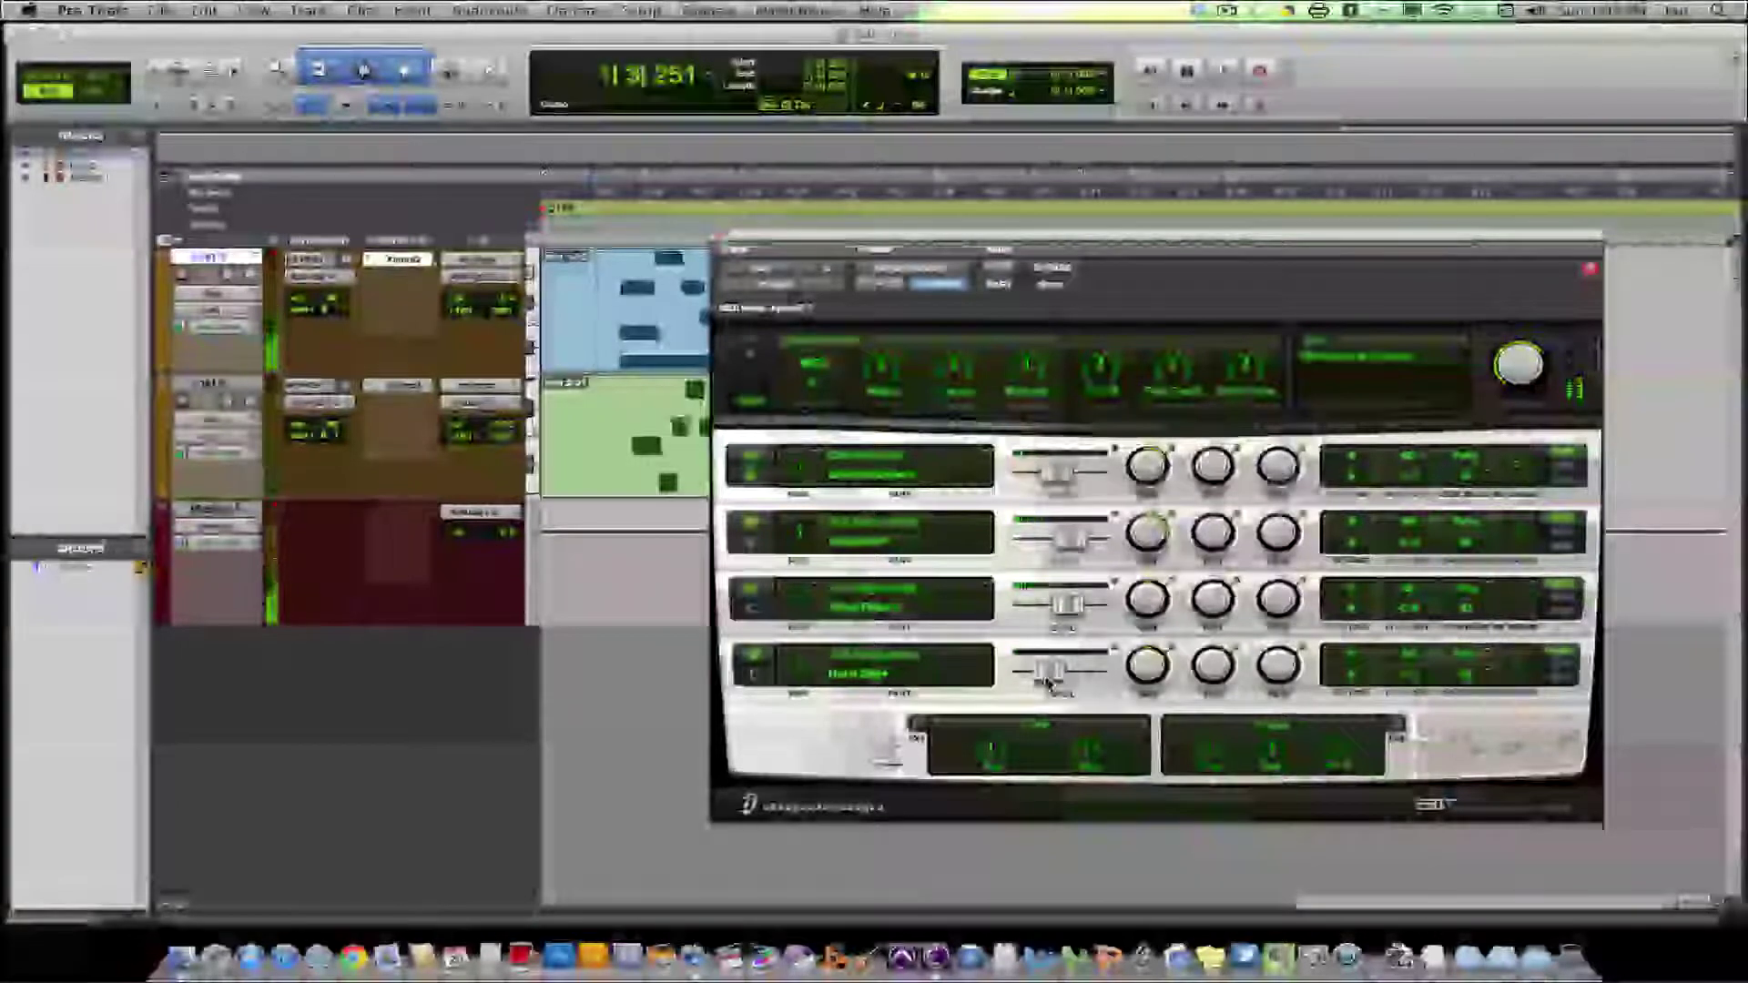
pyautogui.moveTo(1048, 682)
pyautogui.mouseDown()
pyautogui.moveTo(1085, 682)
pyautogui.moveTo(1069, 676)
pyautogui.mouseUp()
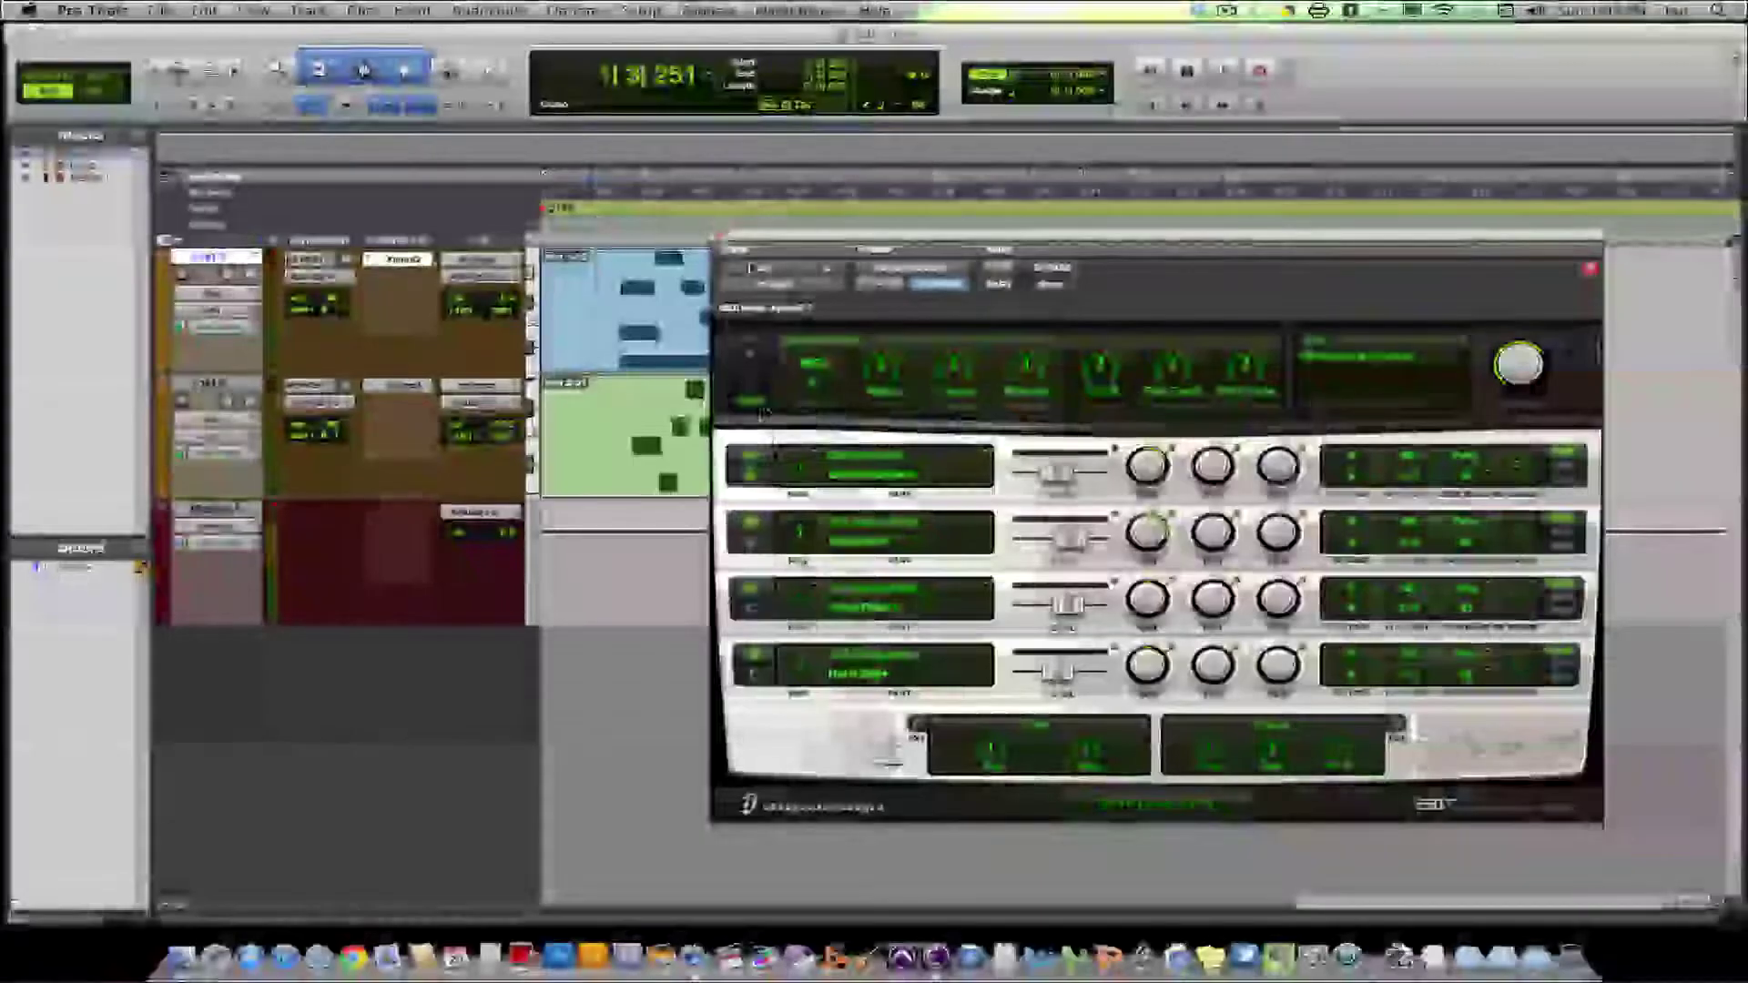
# Select the Inst 1-02 MIDI clip and close the Xpand2 window
pyautogui.moveTo(757, 235); pyautogui.dragTo(880, 244)
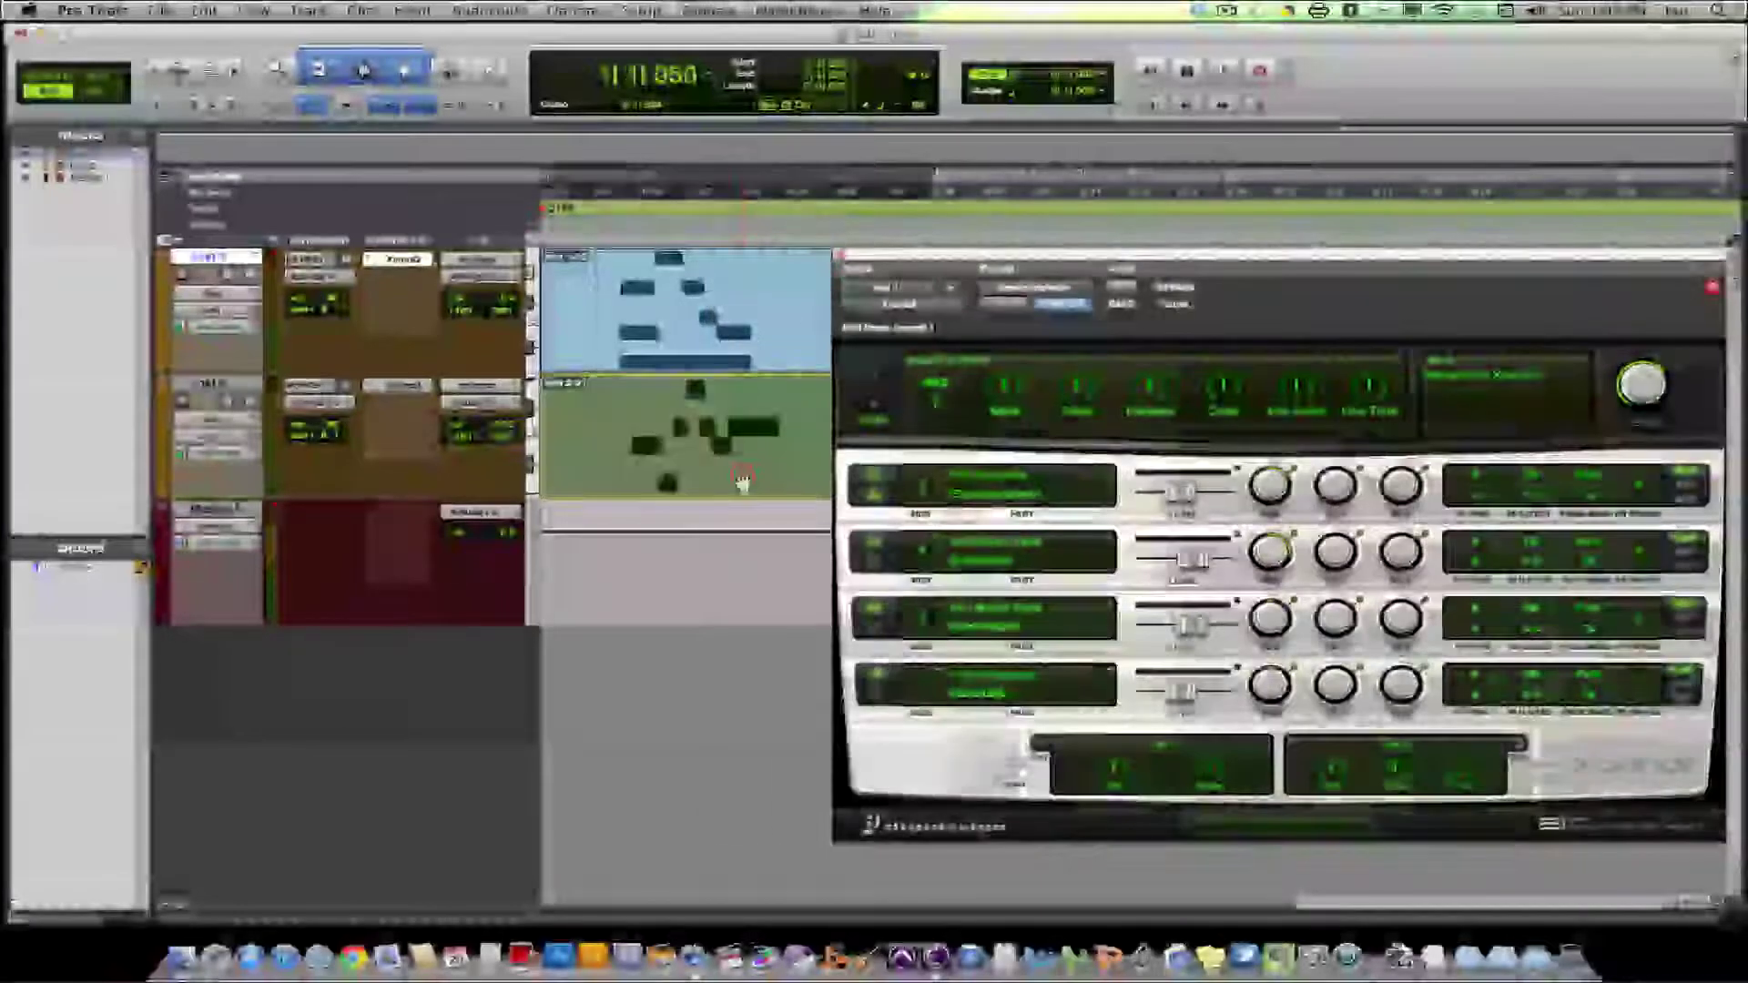
pyautogui.moveTo(988, 259); pyautogui.dragTo(831, 228)
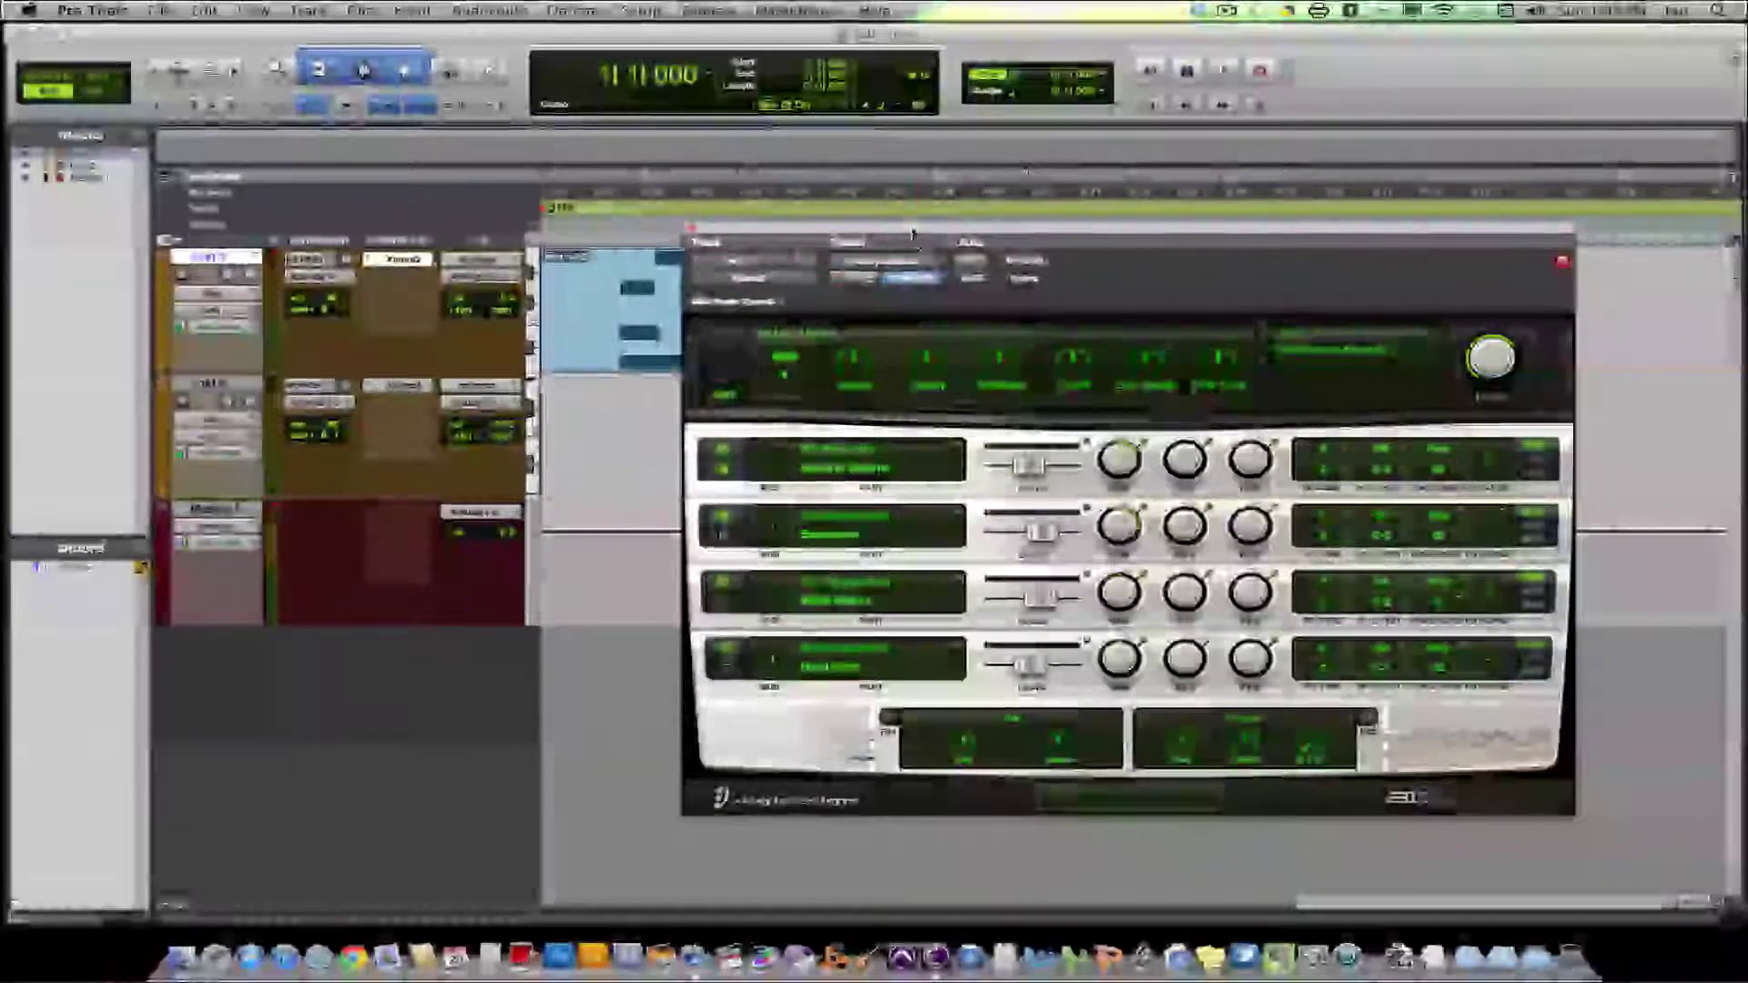
pyautogui.moveTo(779, 230); pyautogui.dragTo(1047, 290)
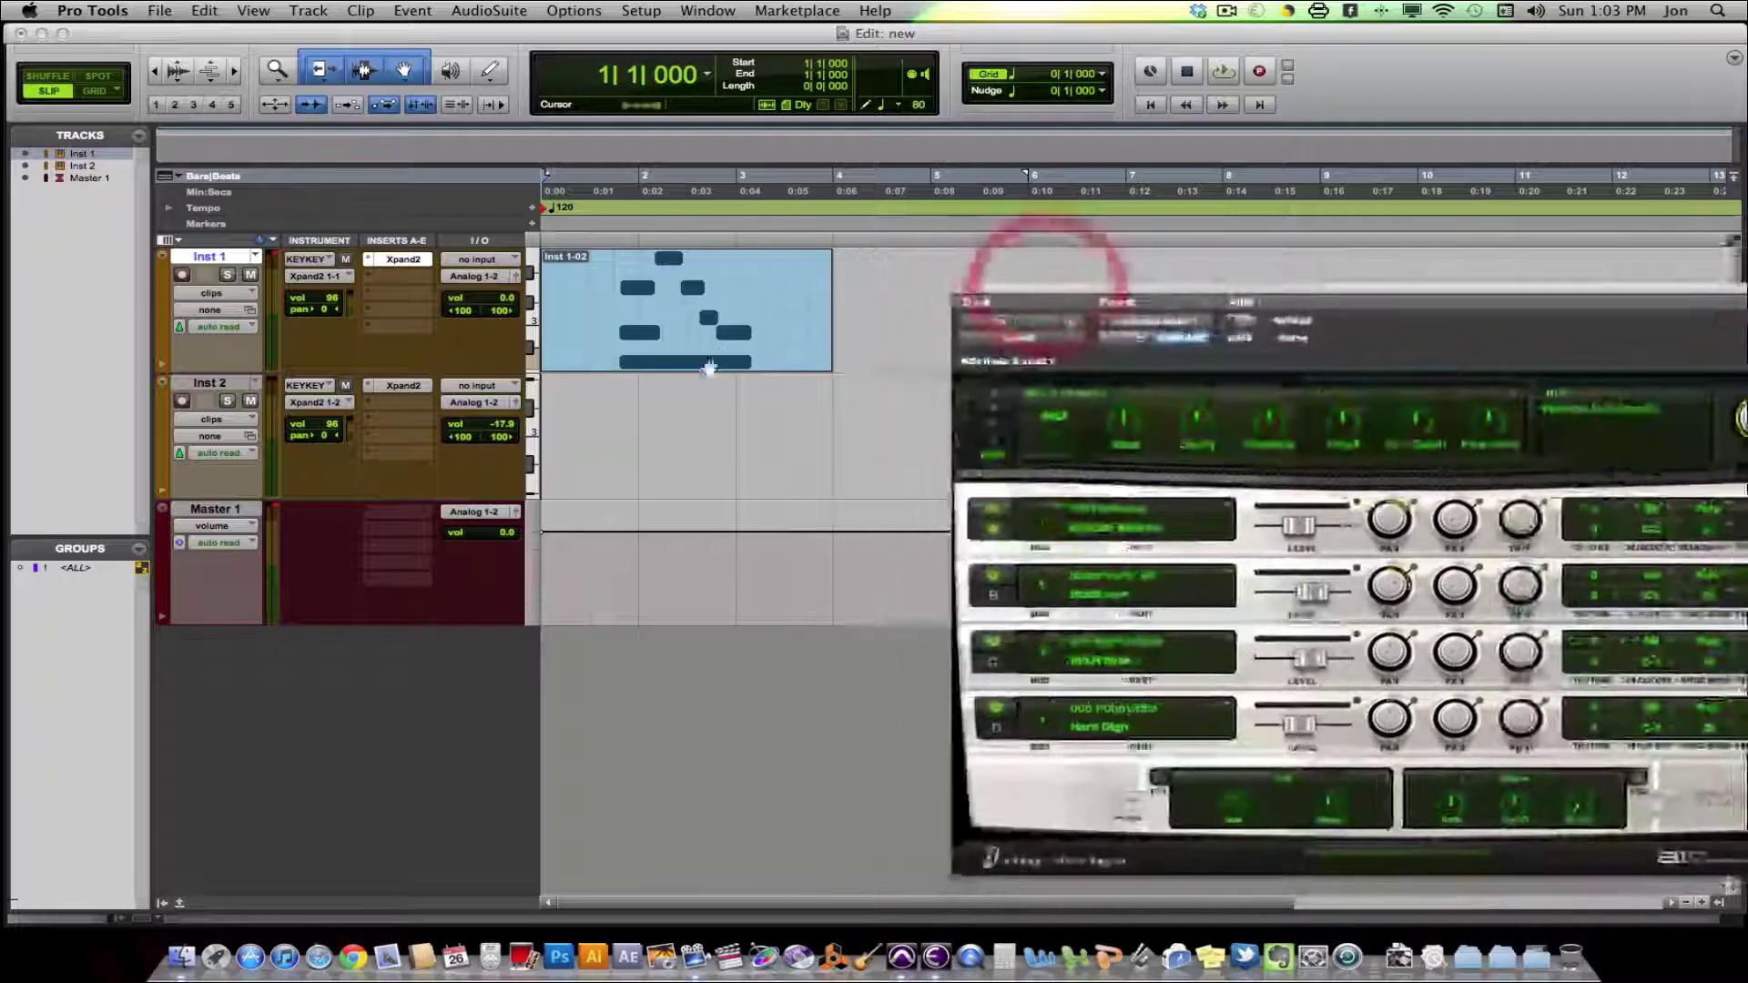
pyautogui.click(634, 357)
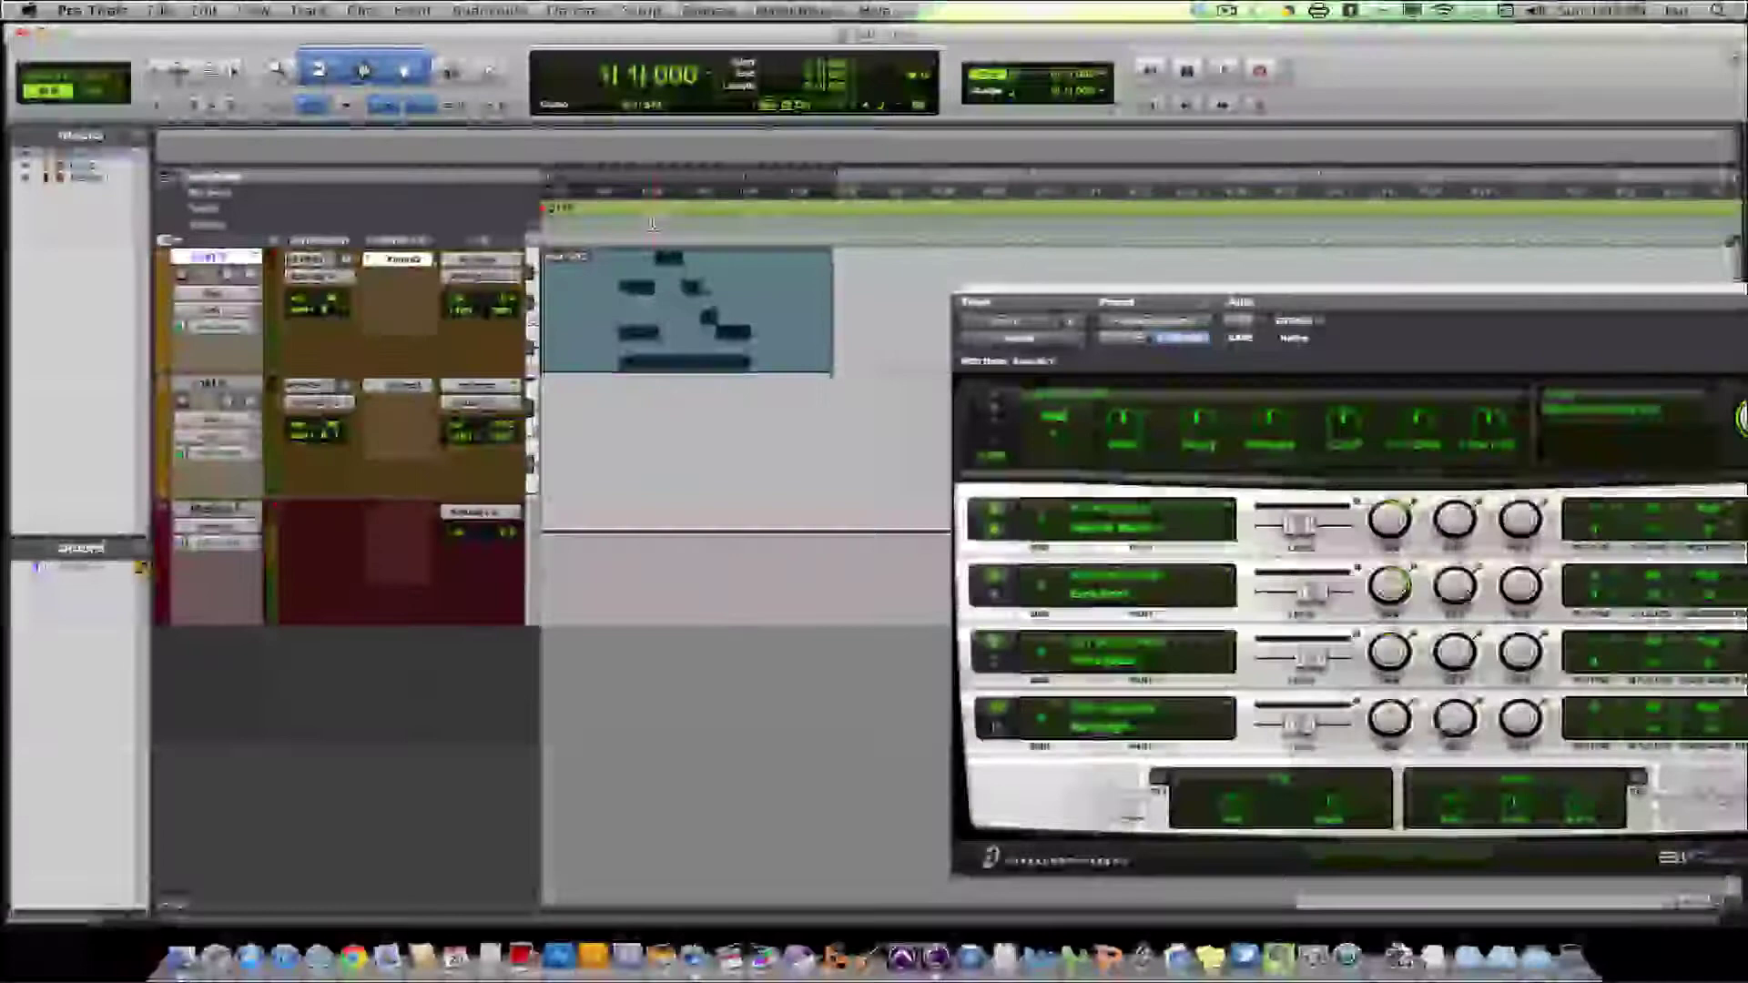
pyautogui.click(958, 287)
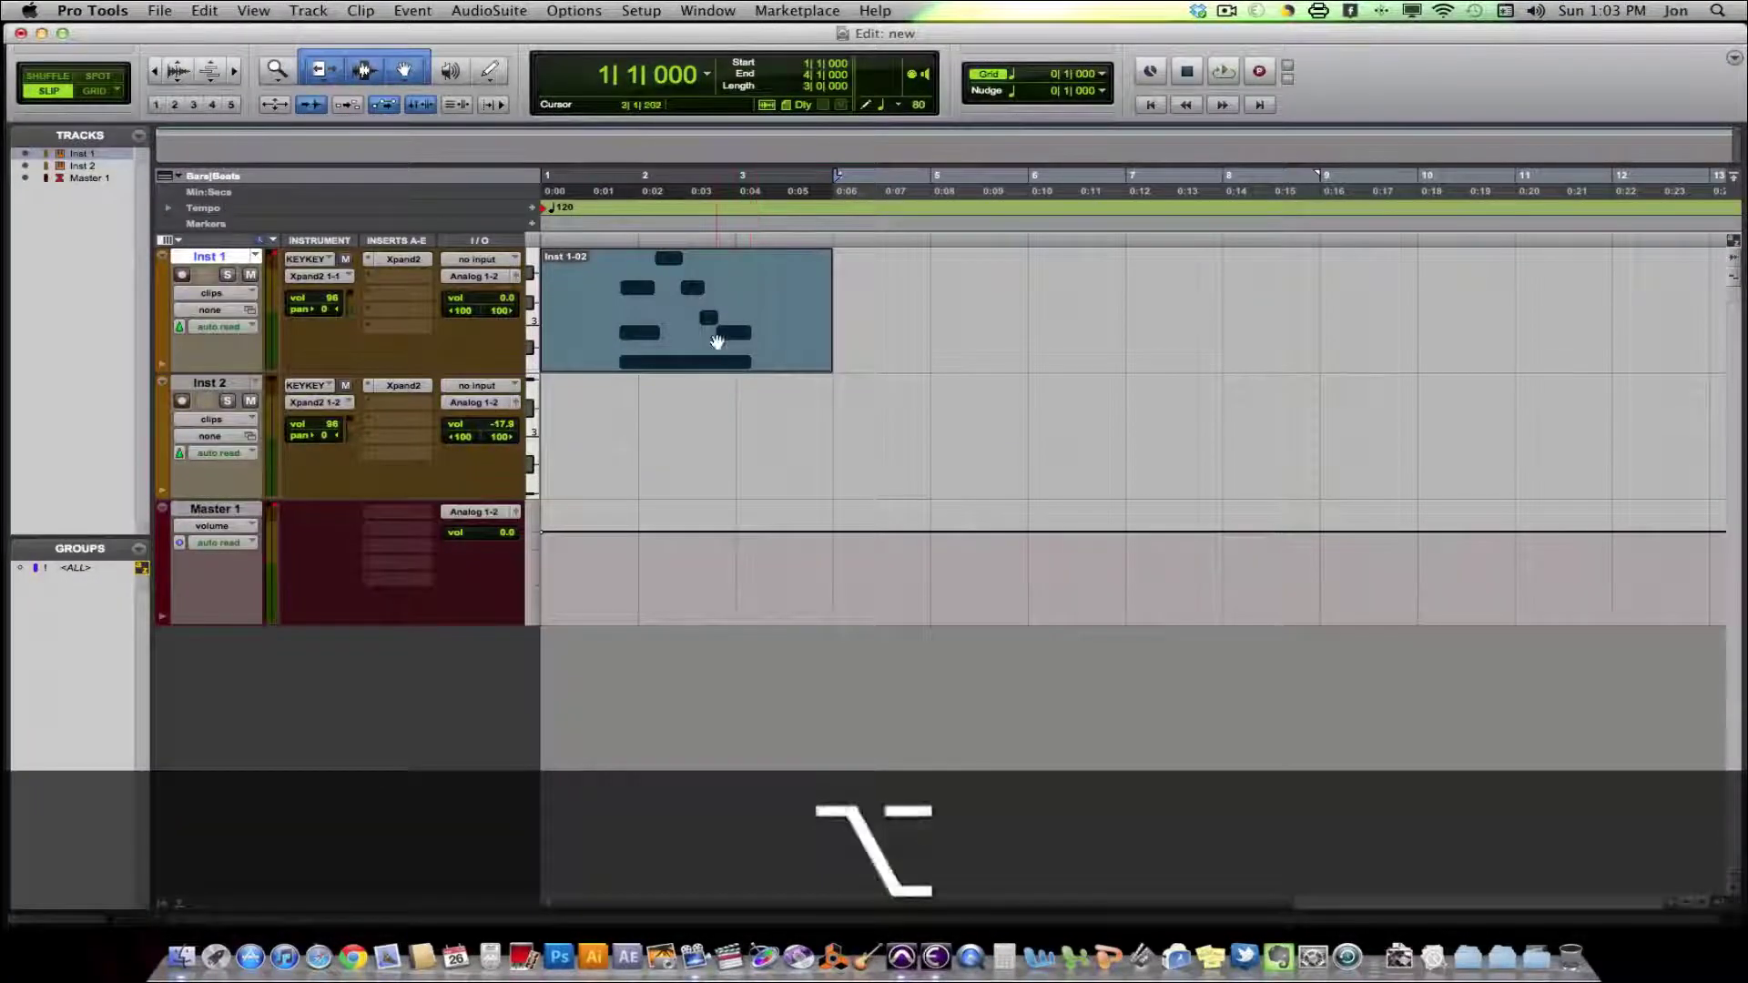
# Copy the Inst 1 clip onto Inst 2, route Inst 2 to Xpand2 2 channel 1, and play it
pyautogui.moveTo(722, 340); pyautogui.dragTo(698, 431)
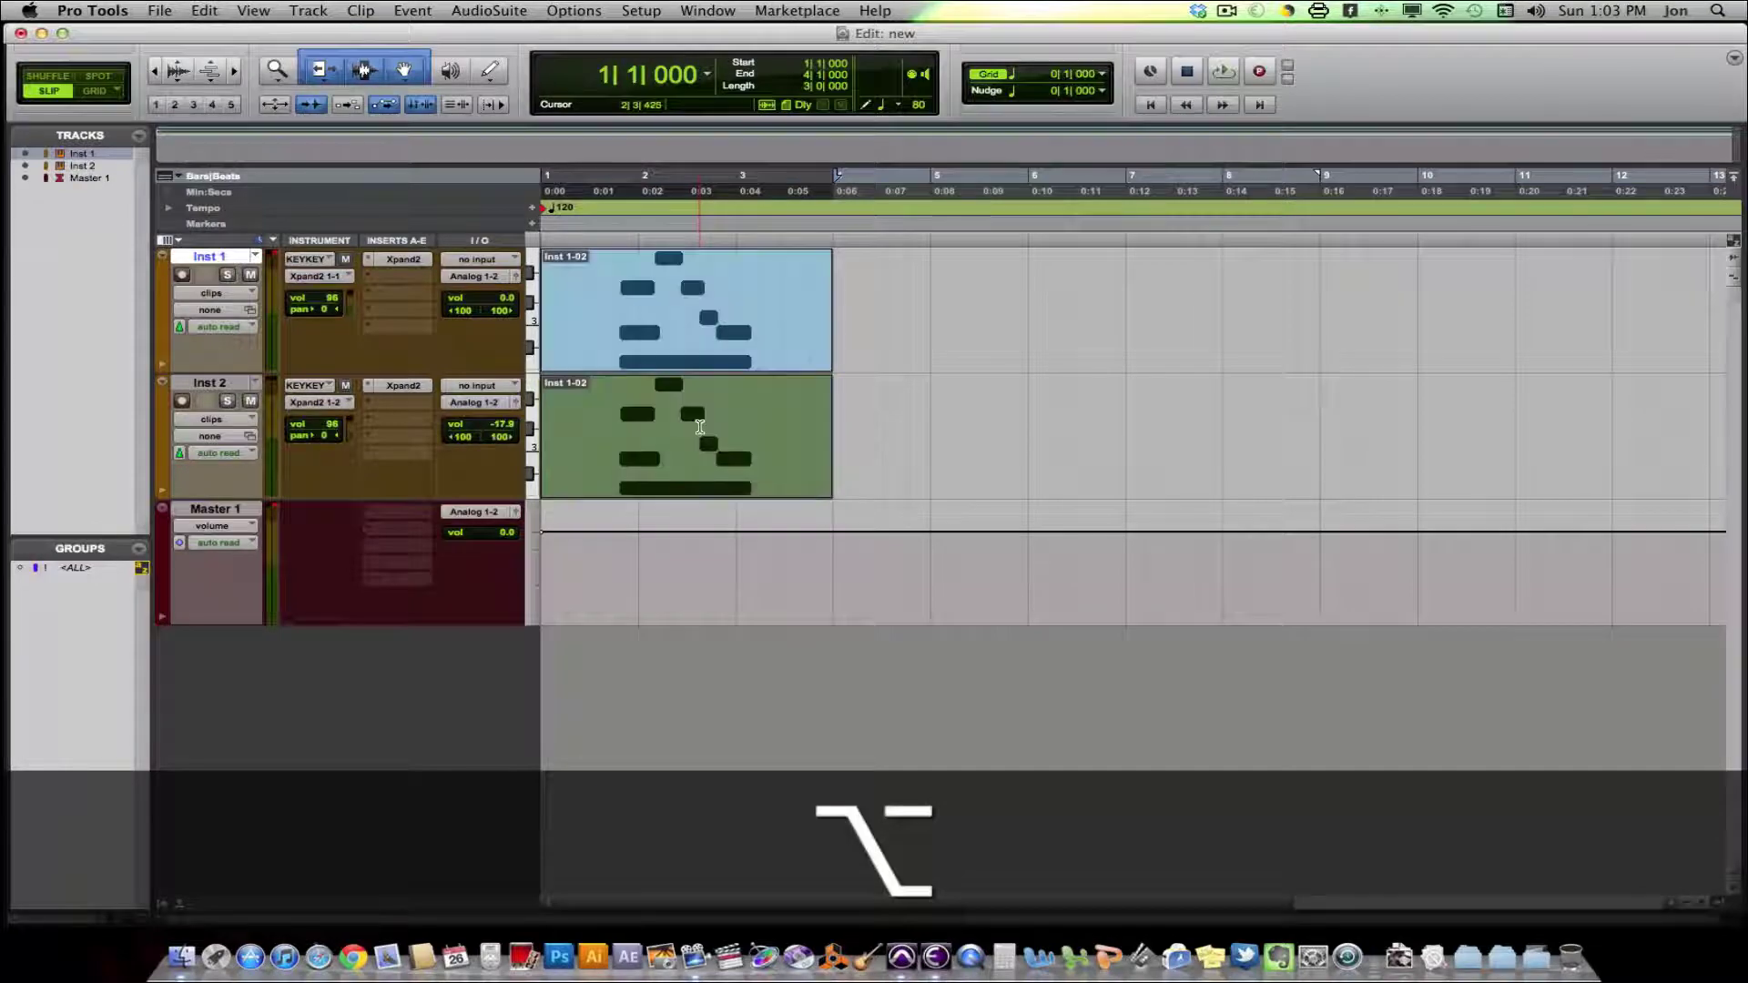
pyautogui.click(395, 387)
pyautogui.click(346, 402)
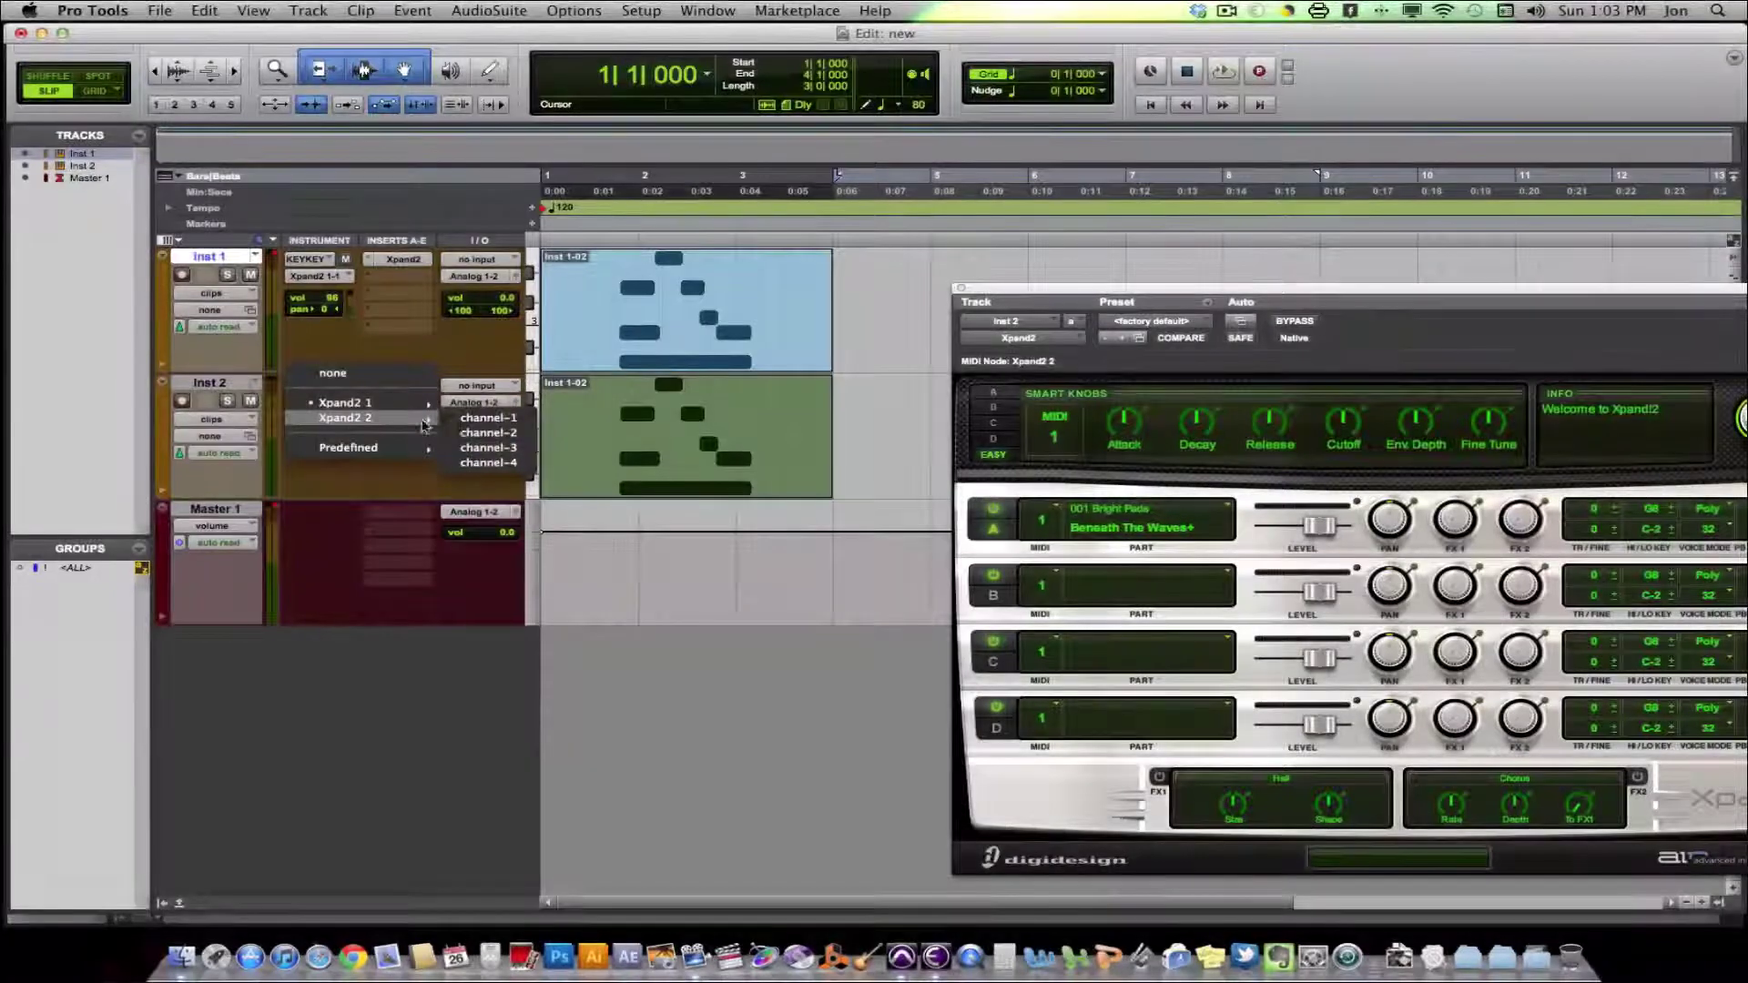
pyautogui.click(475, 419)
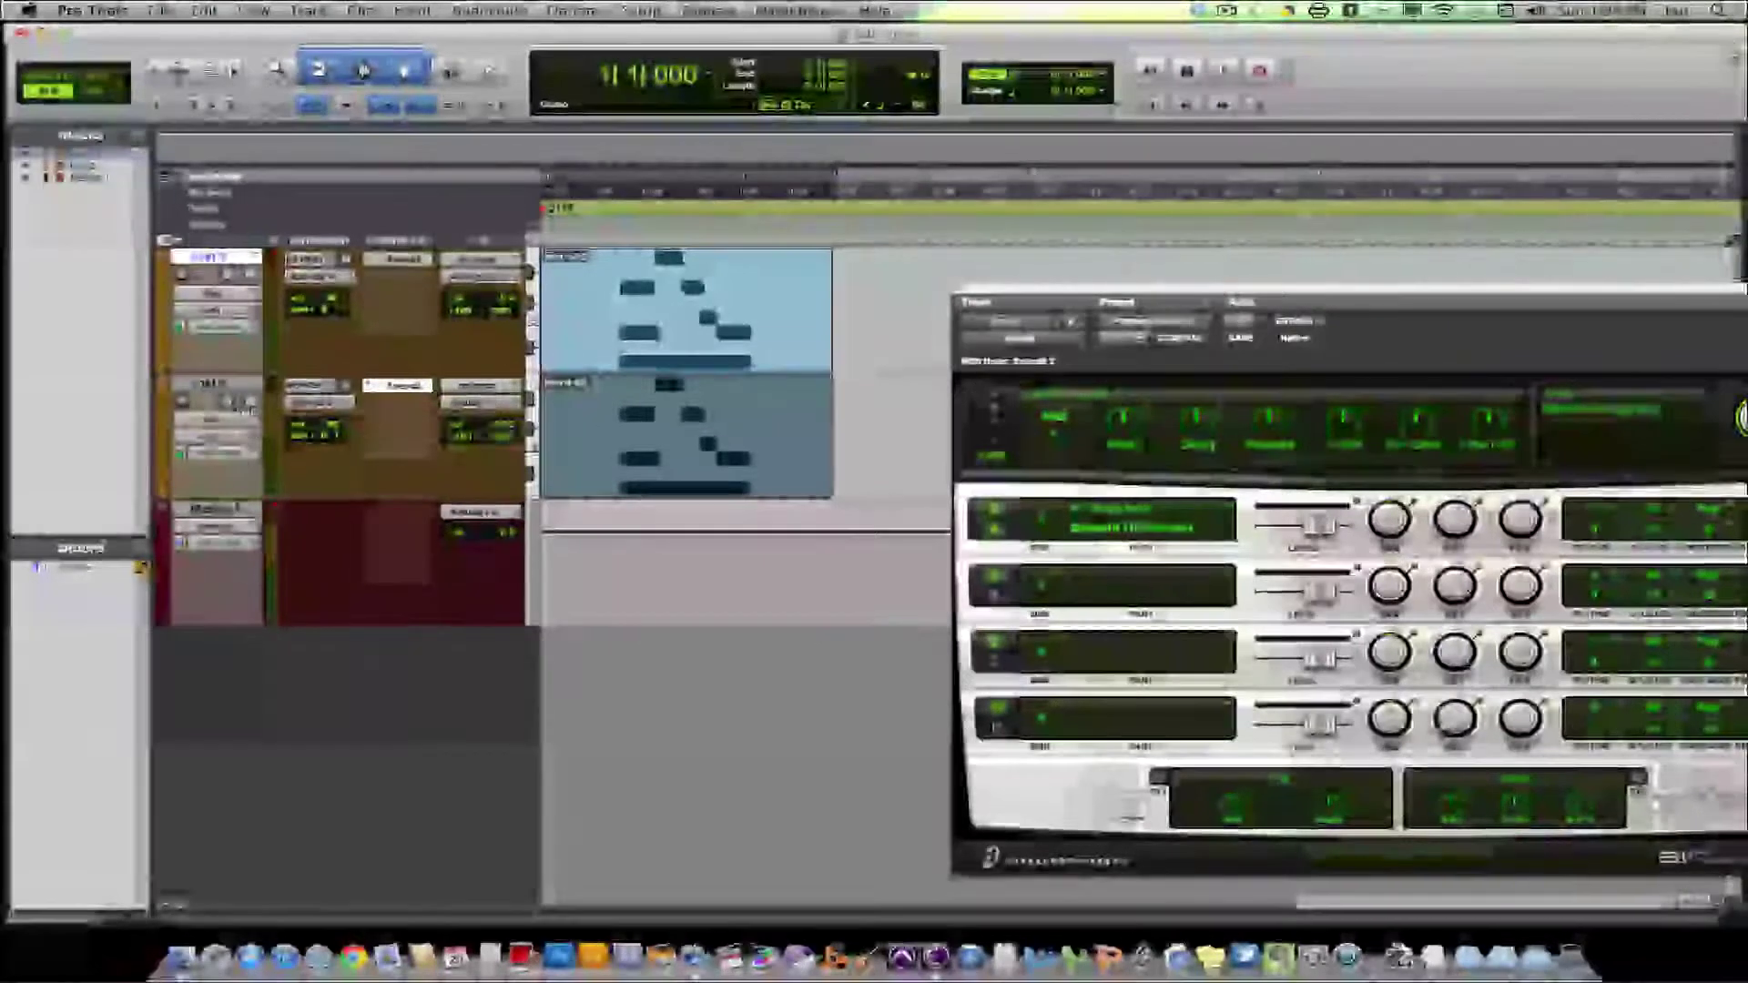
pyautogui.press('space')
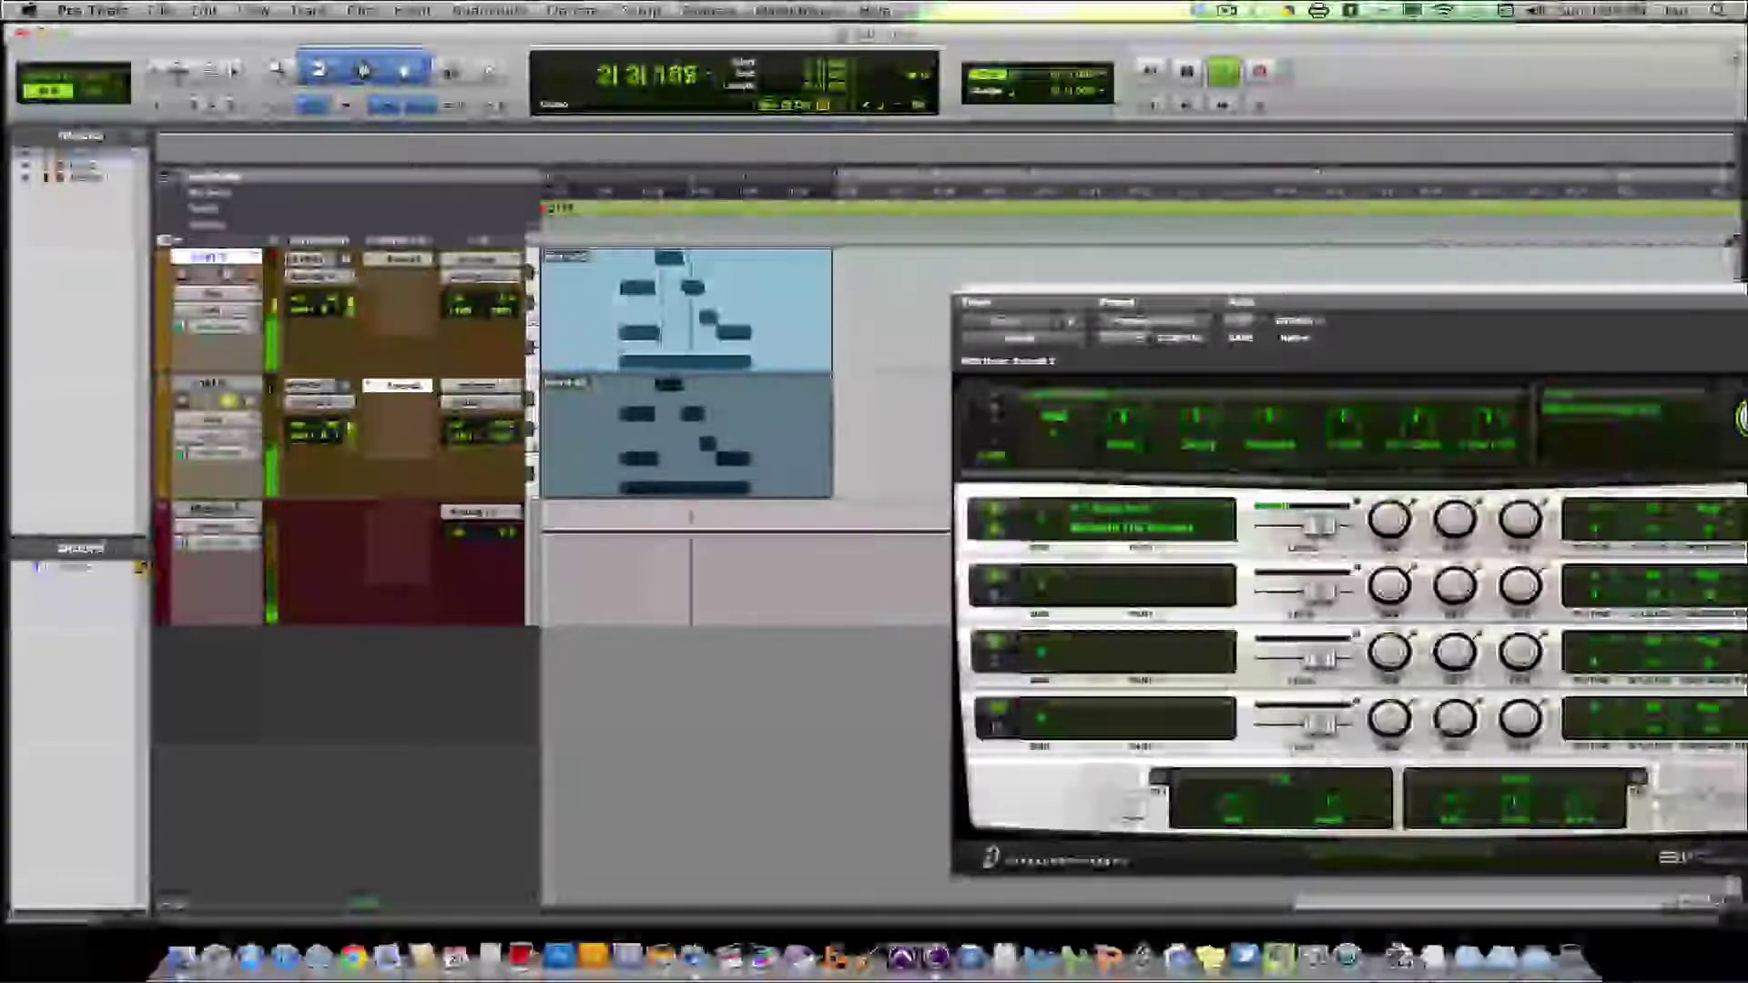
pyautogui.press('space')
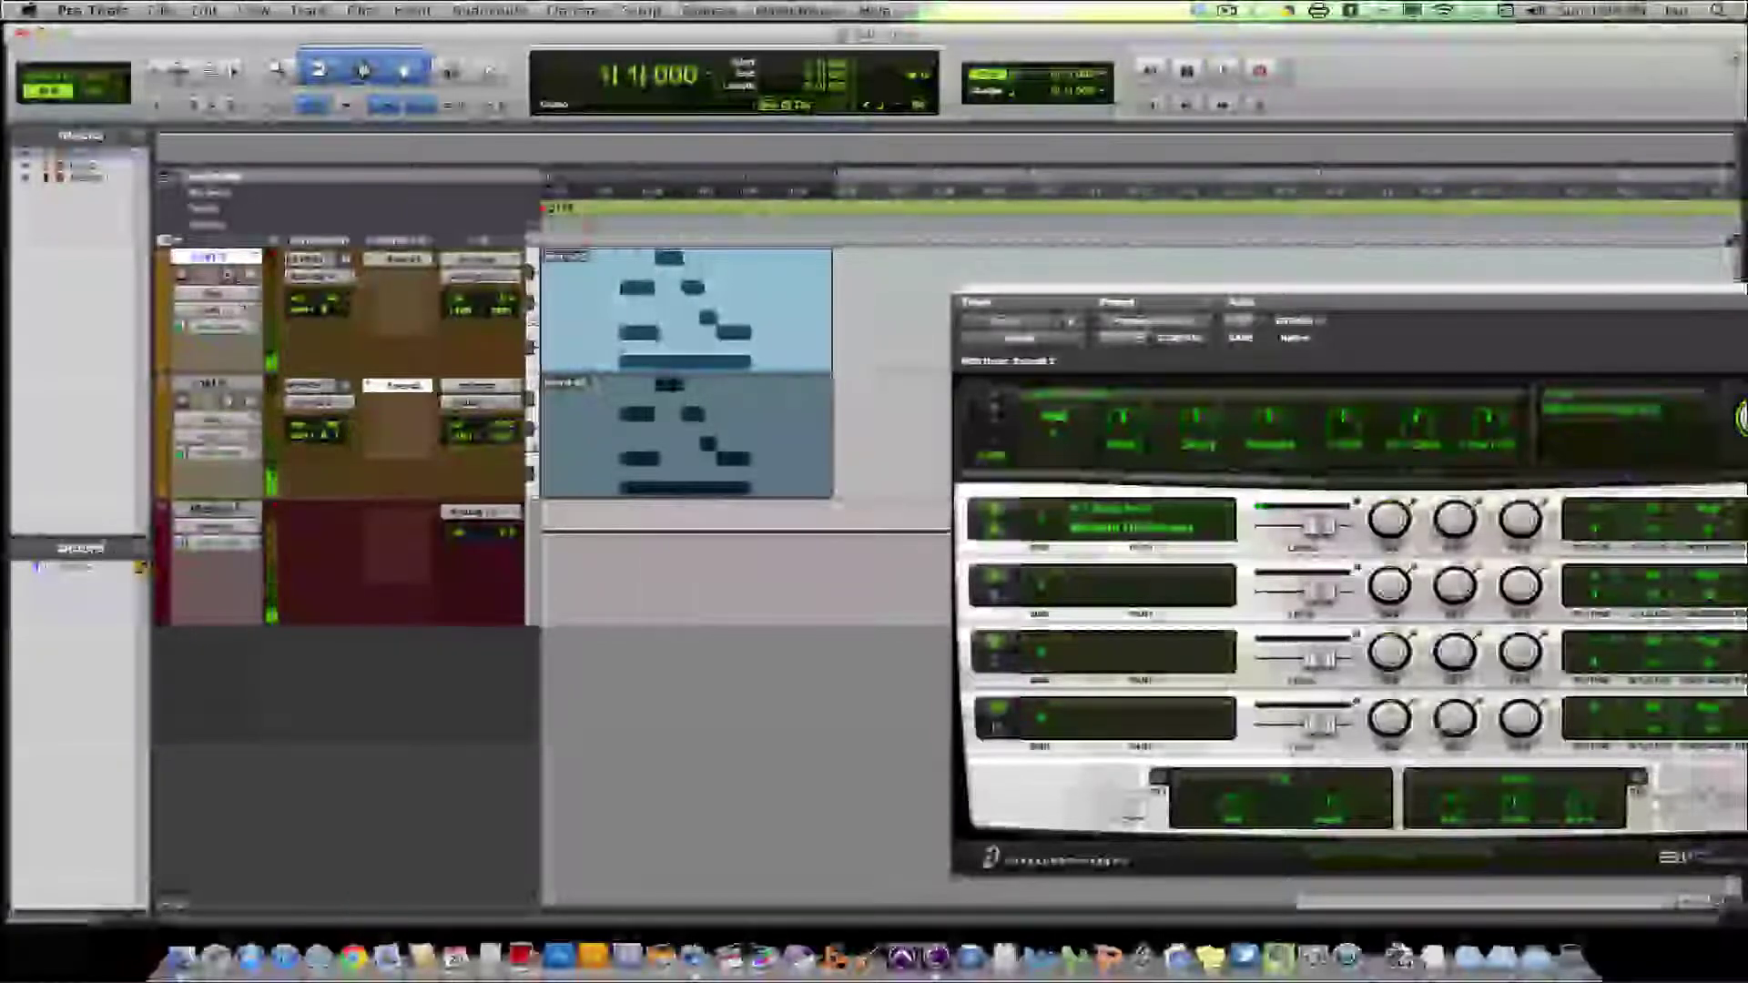
# Show Inst 2's Xpand2 instance with 'Beneath The Waves+' on part A
pyautogui.click(382, 262)
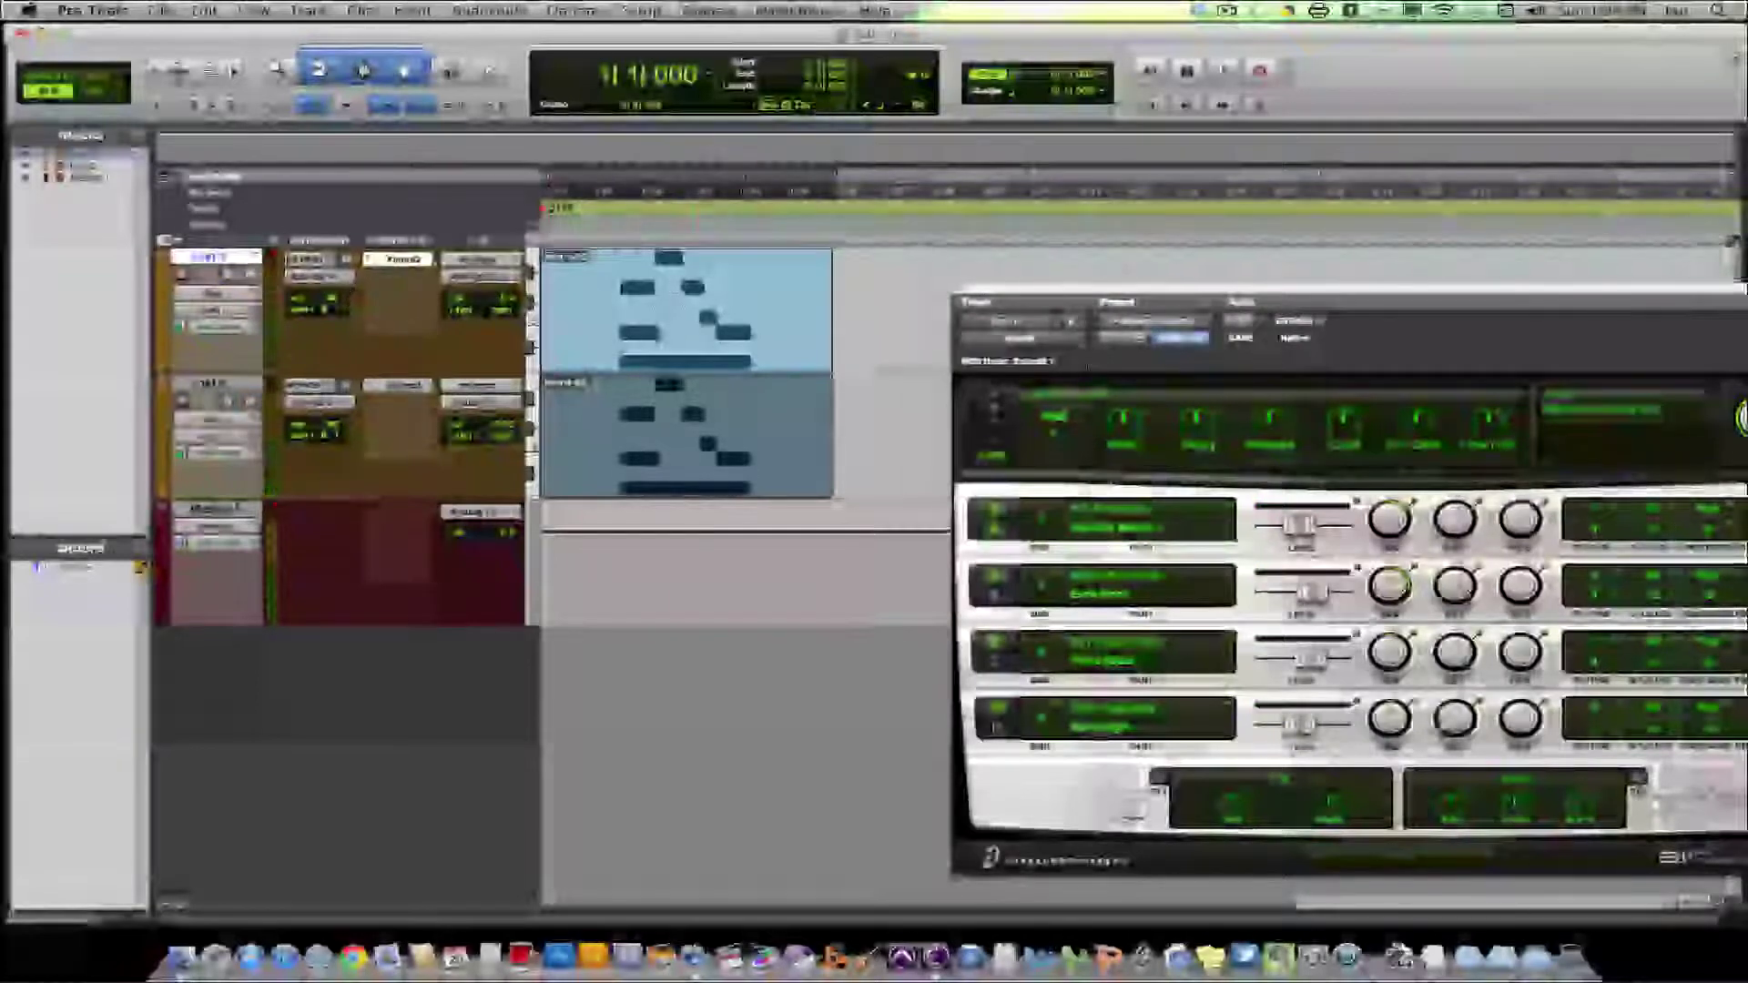
pyautogui.click(405, 386)
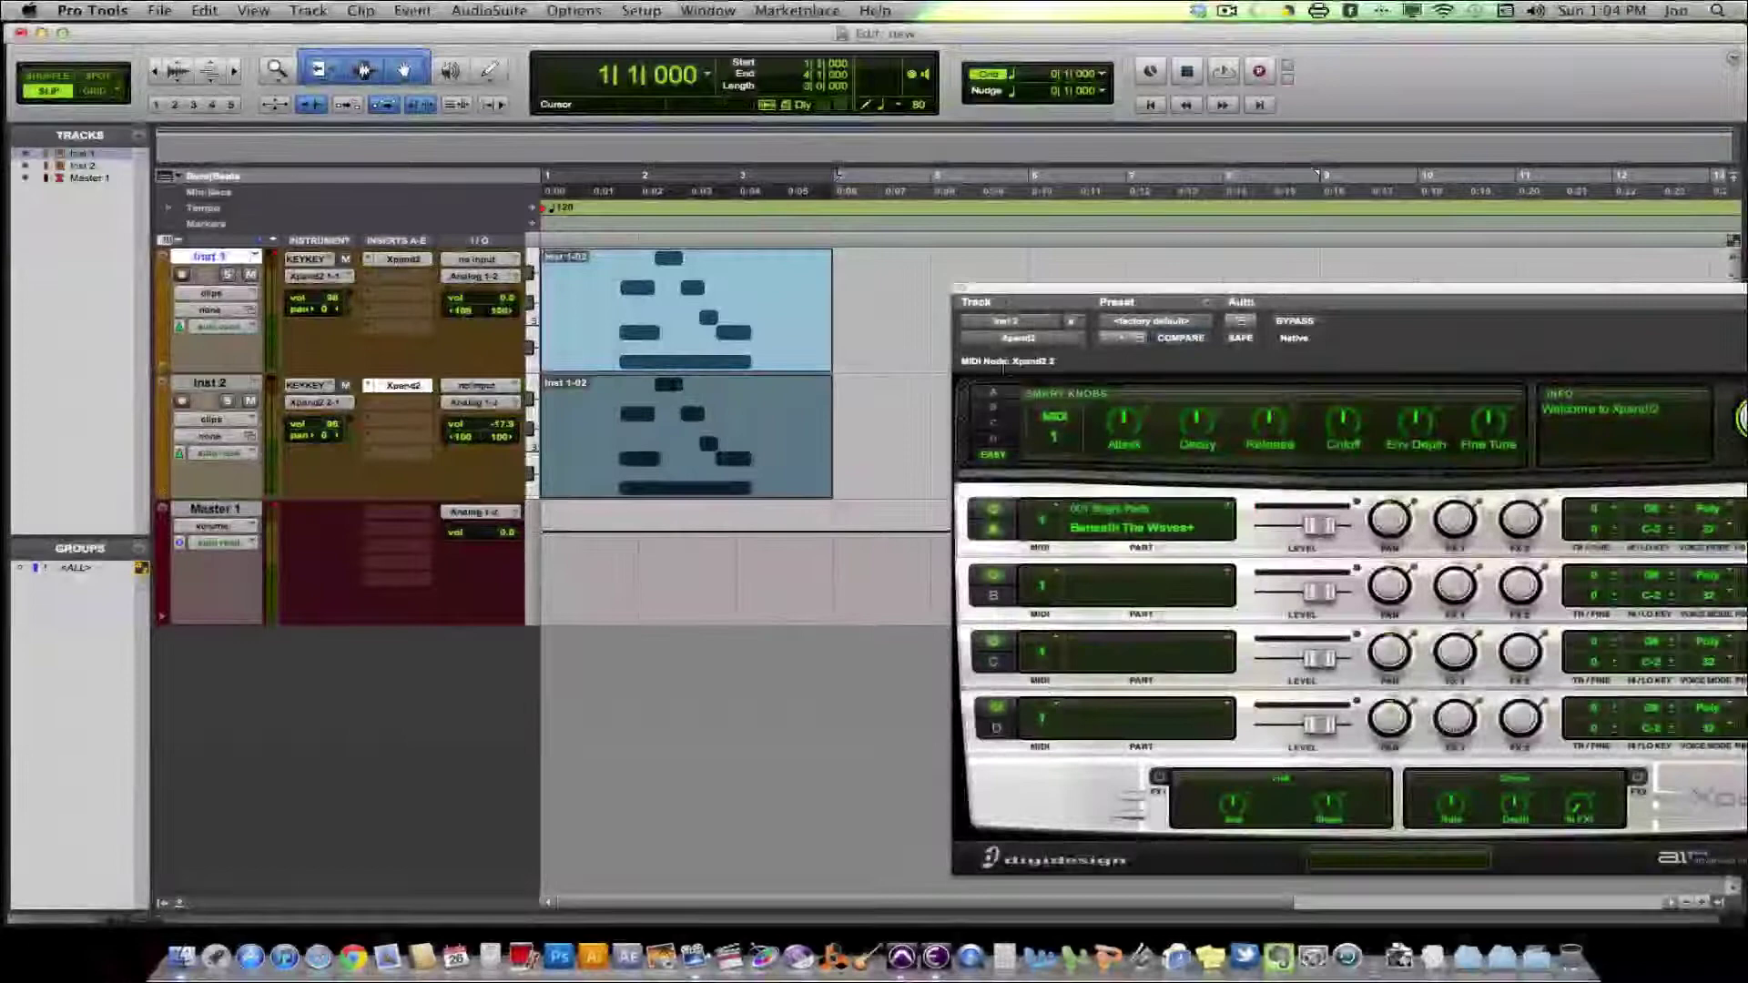
pyautogui.moveTo(1002, 292)
pyautogui.mouseDown()
pyautogui.moveTo(745, 239)
pyautogui.moveTo(694, 278)
pyautogui.moveTo(994, 275)
pyautogui.mouseUp()
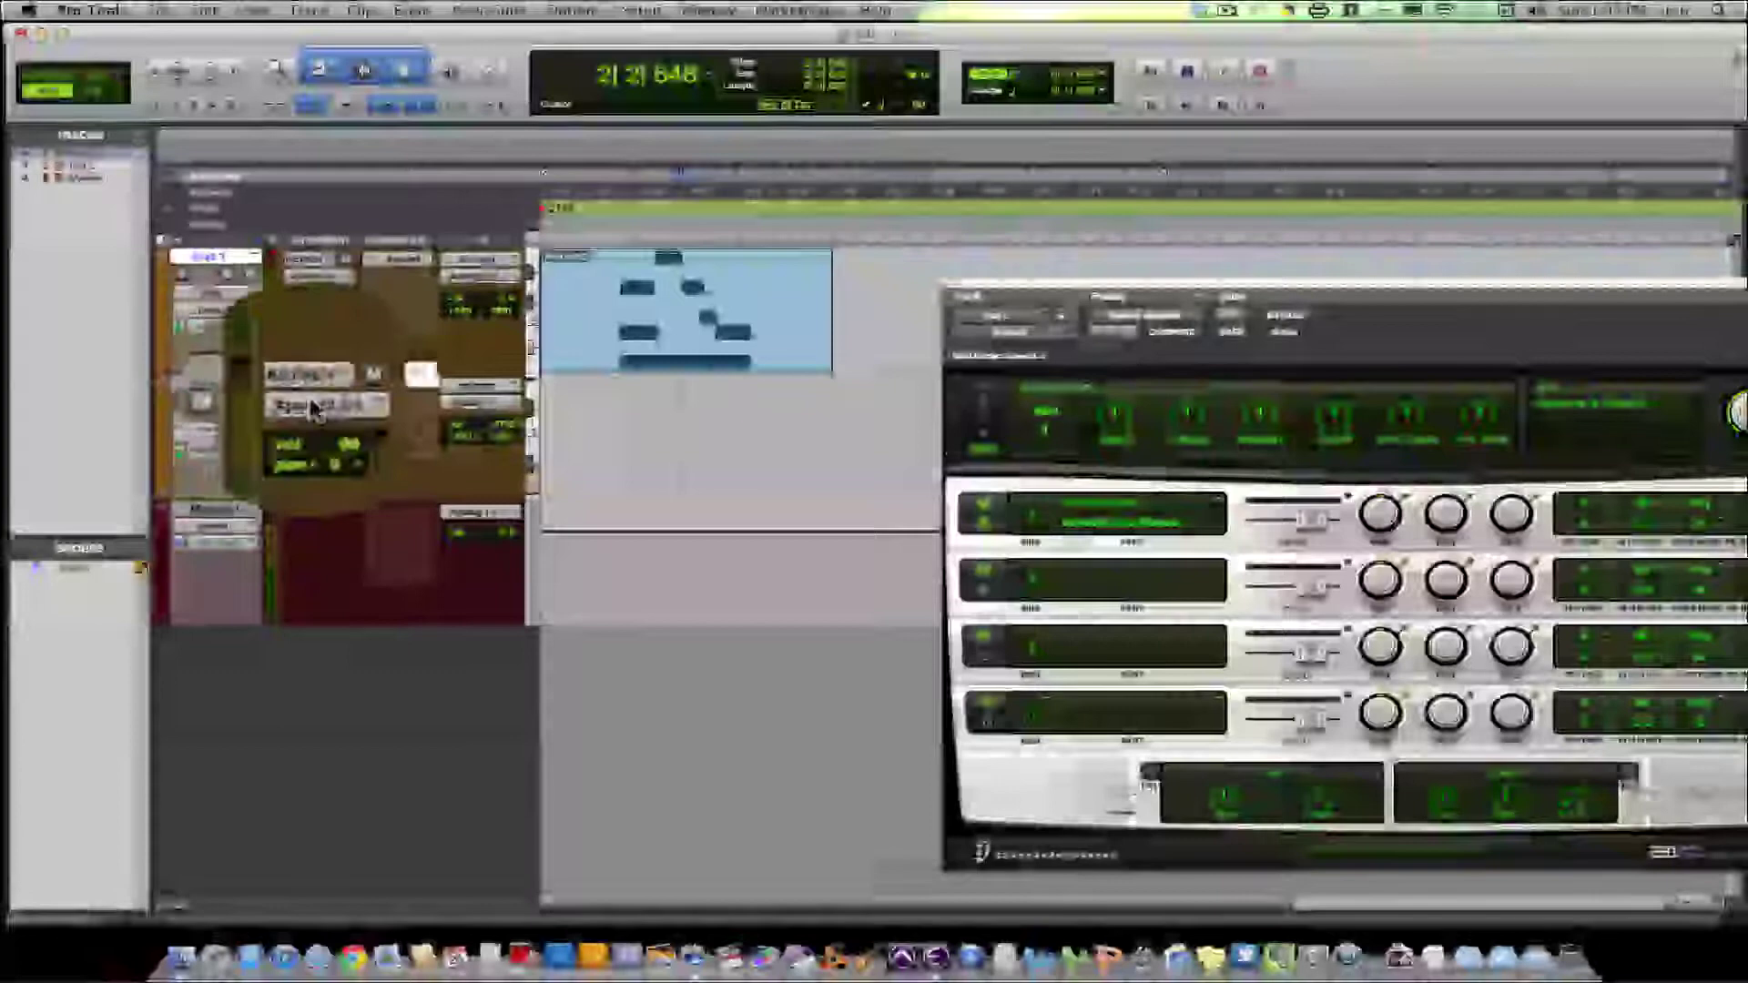
# Set Inst 2's MIDI output to none
pyautogui.click(317, 407)
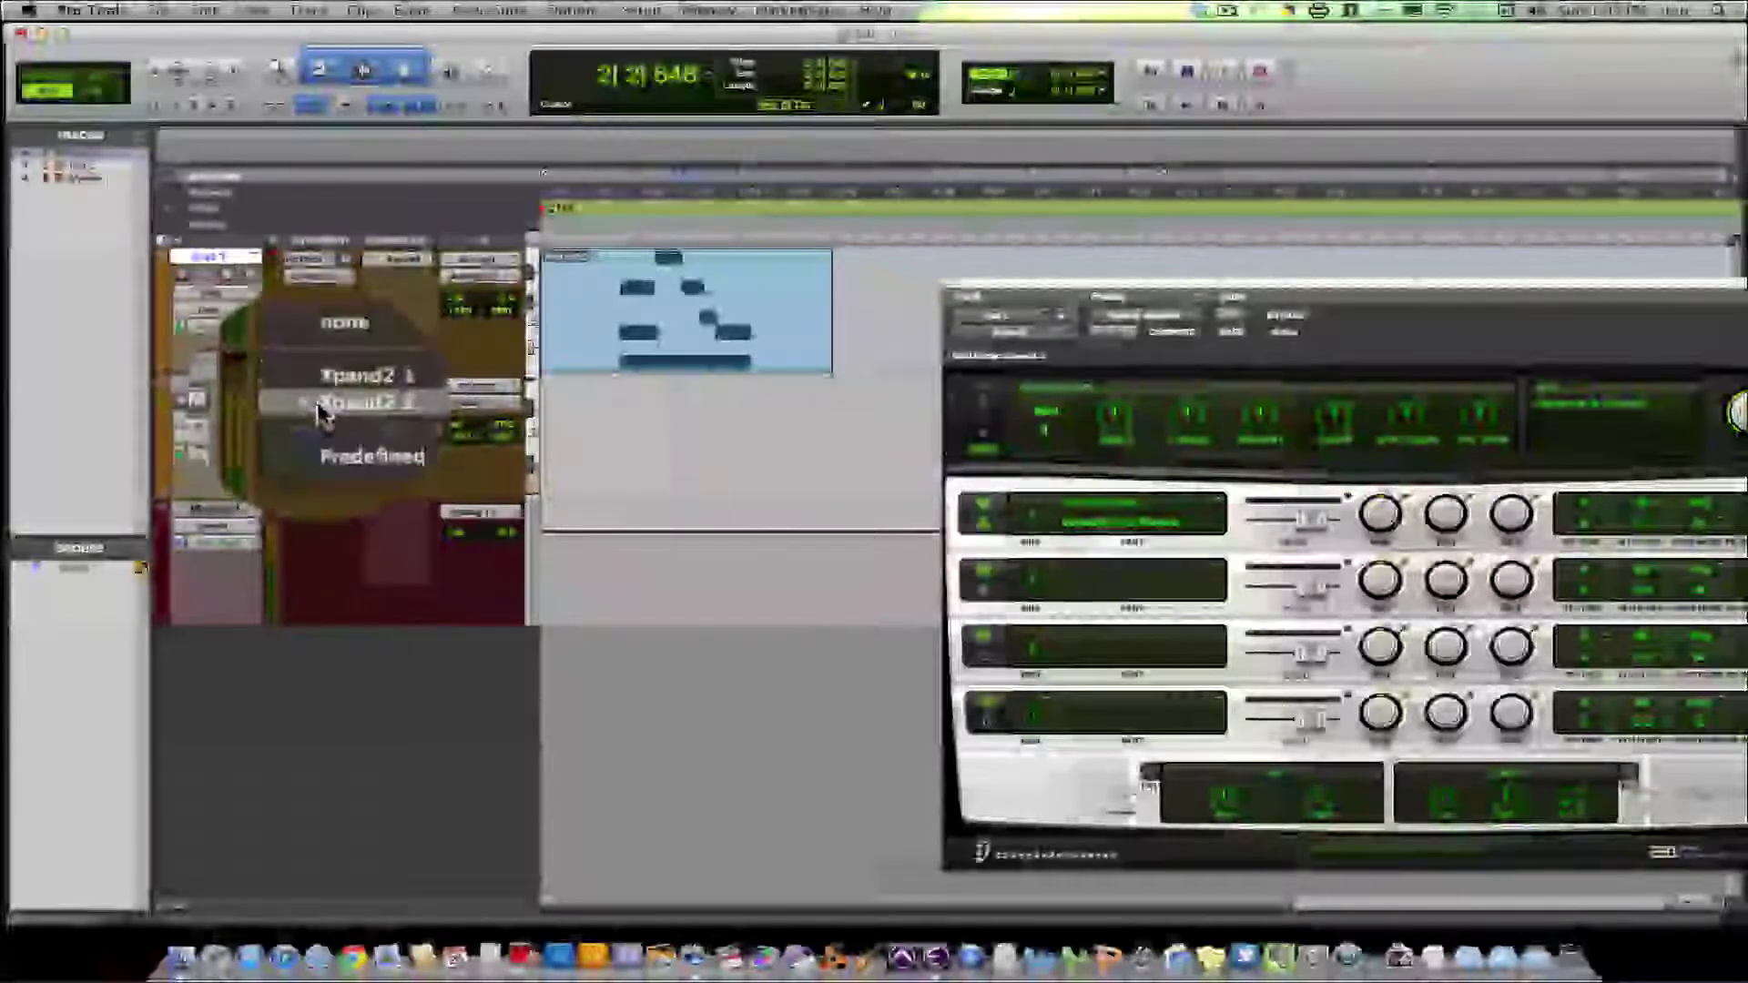
pyautogui.click(339, 366)
pyautogui.click(382, 393)
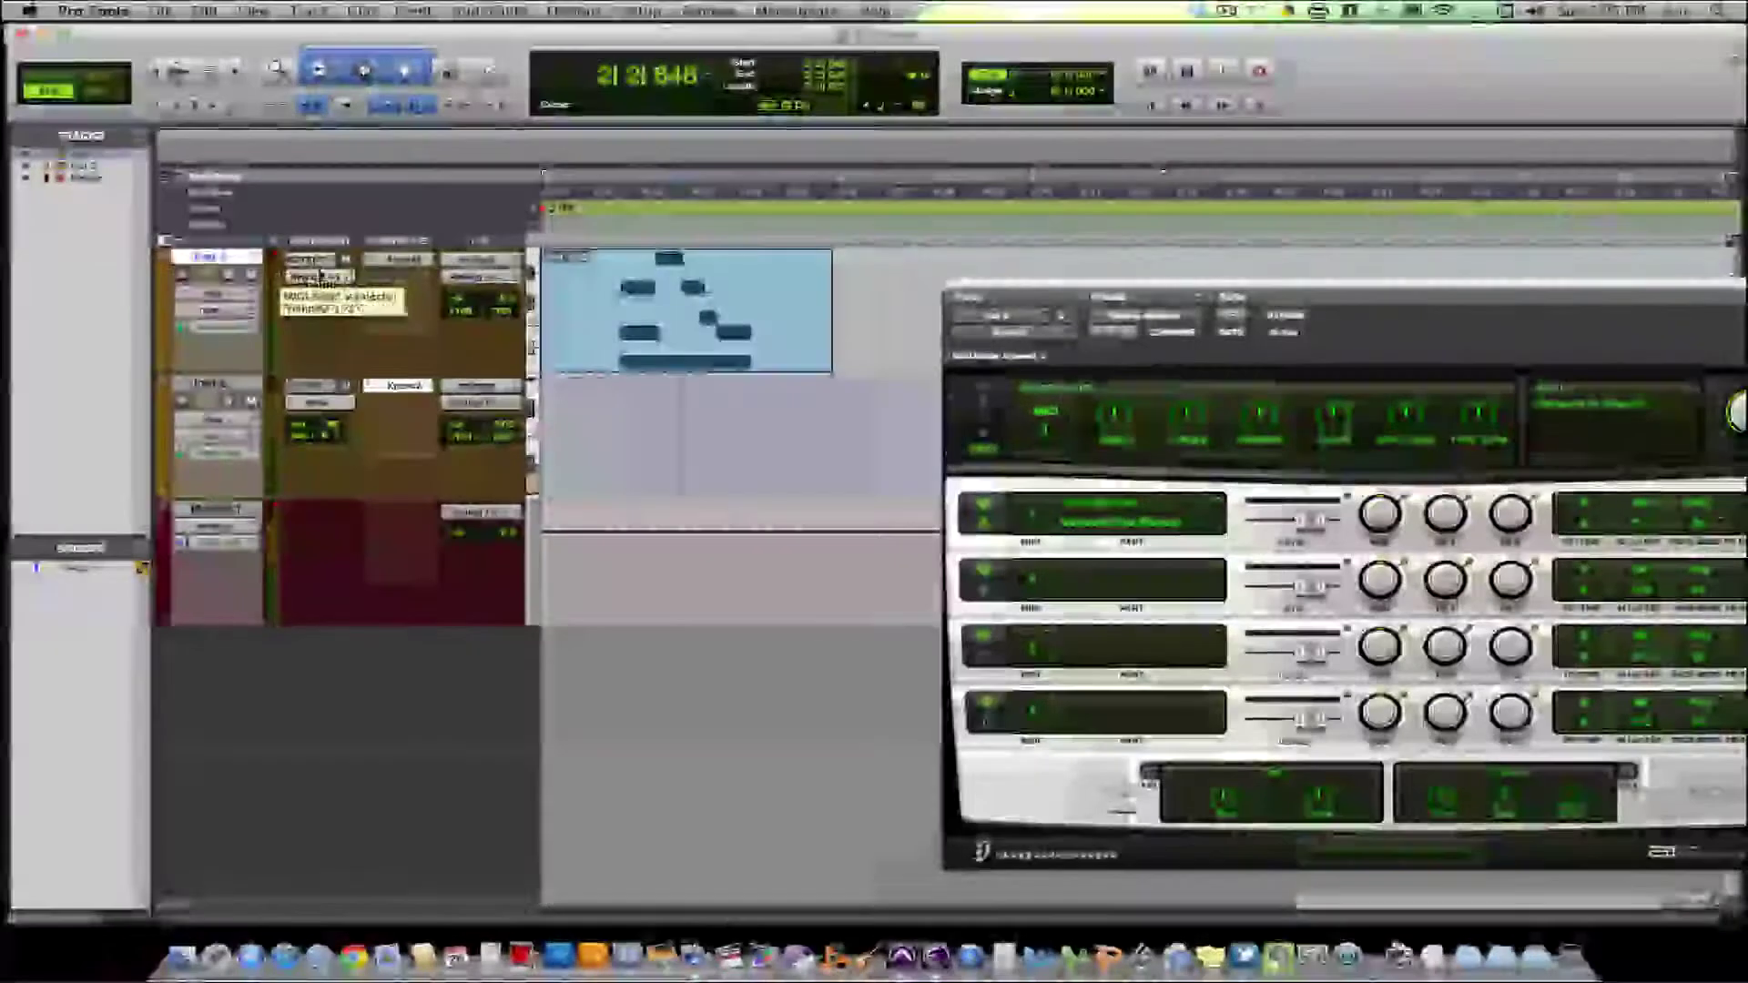
# Keep Inst 1's MIDI output on Xpand2 1 channel 1
pyautogui.click(313, 284)
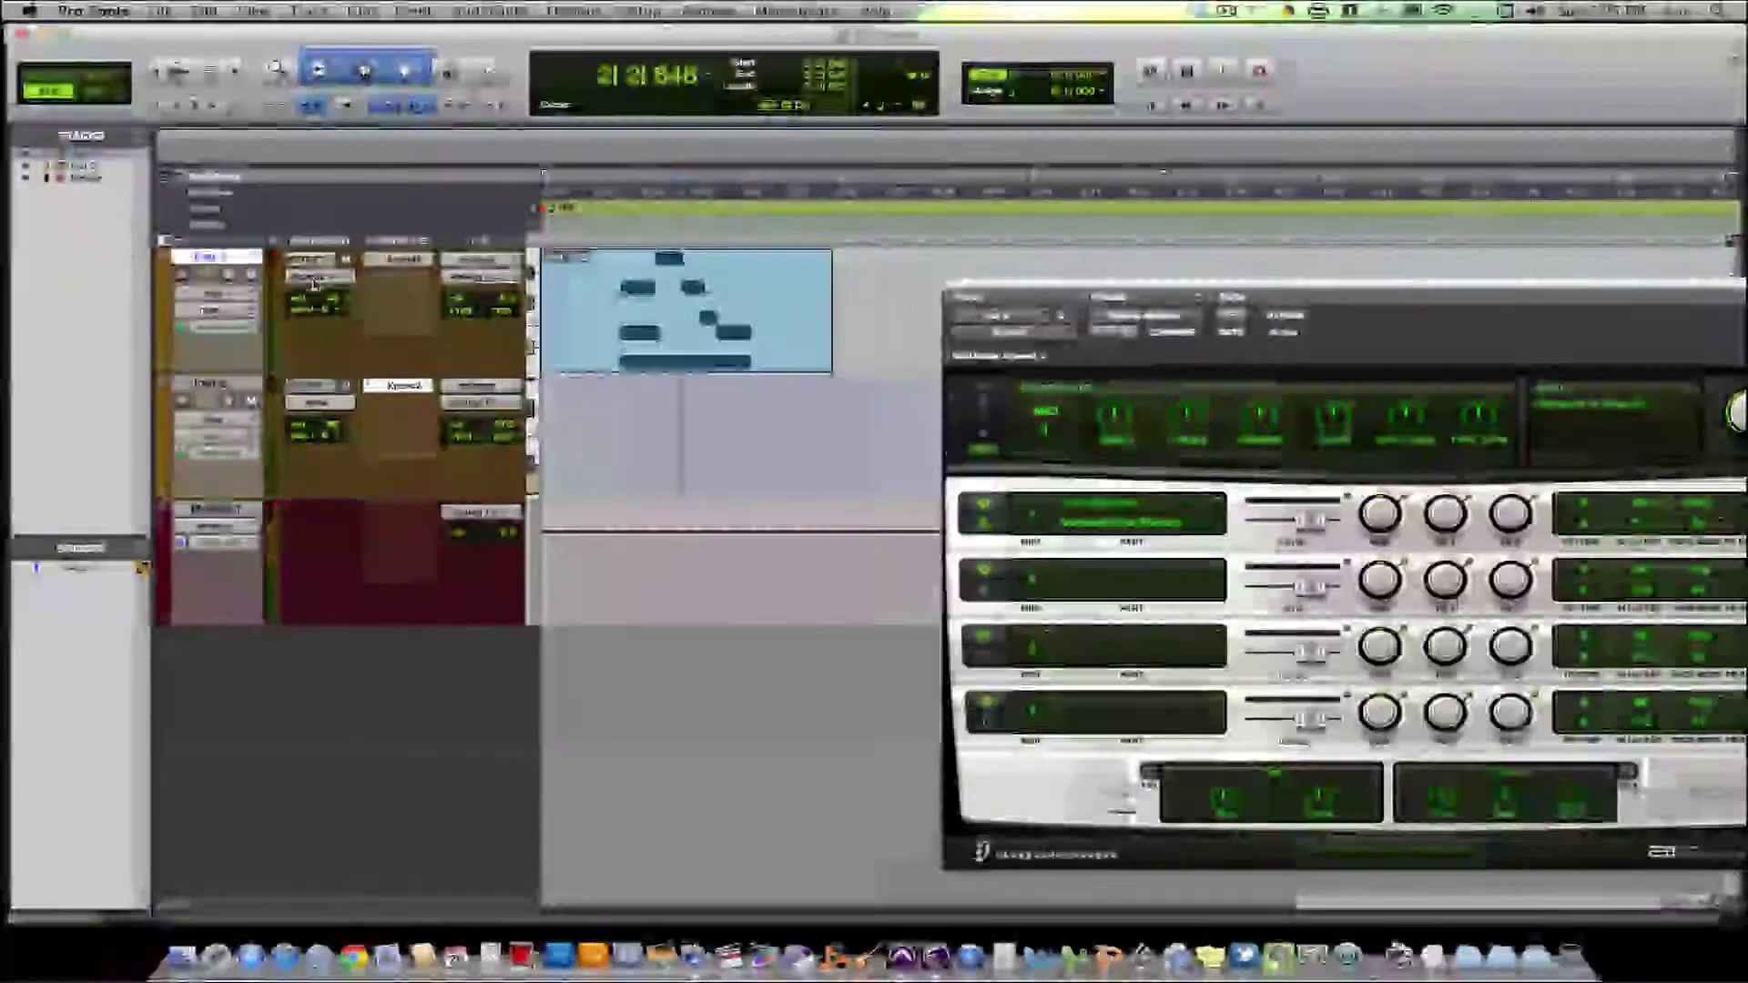
pyautogui.moveTo(400, 279)
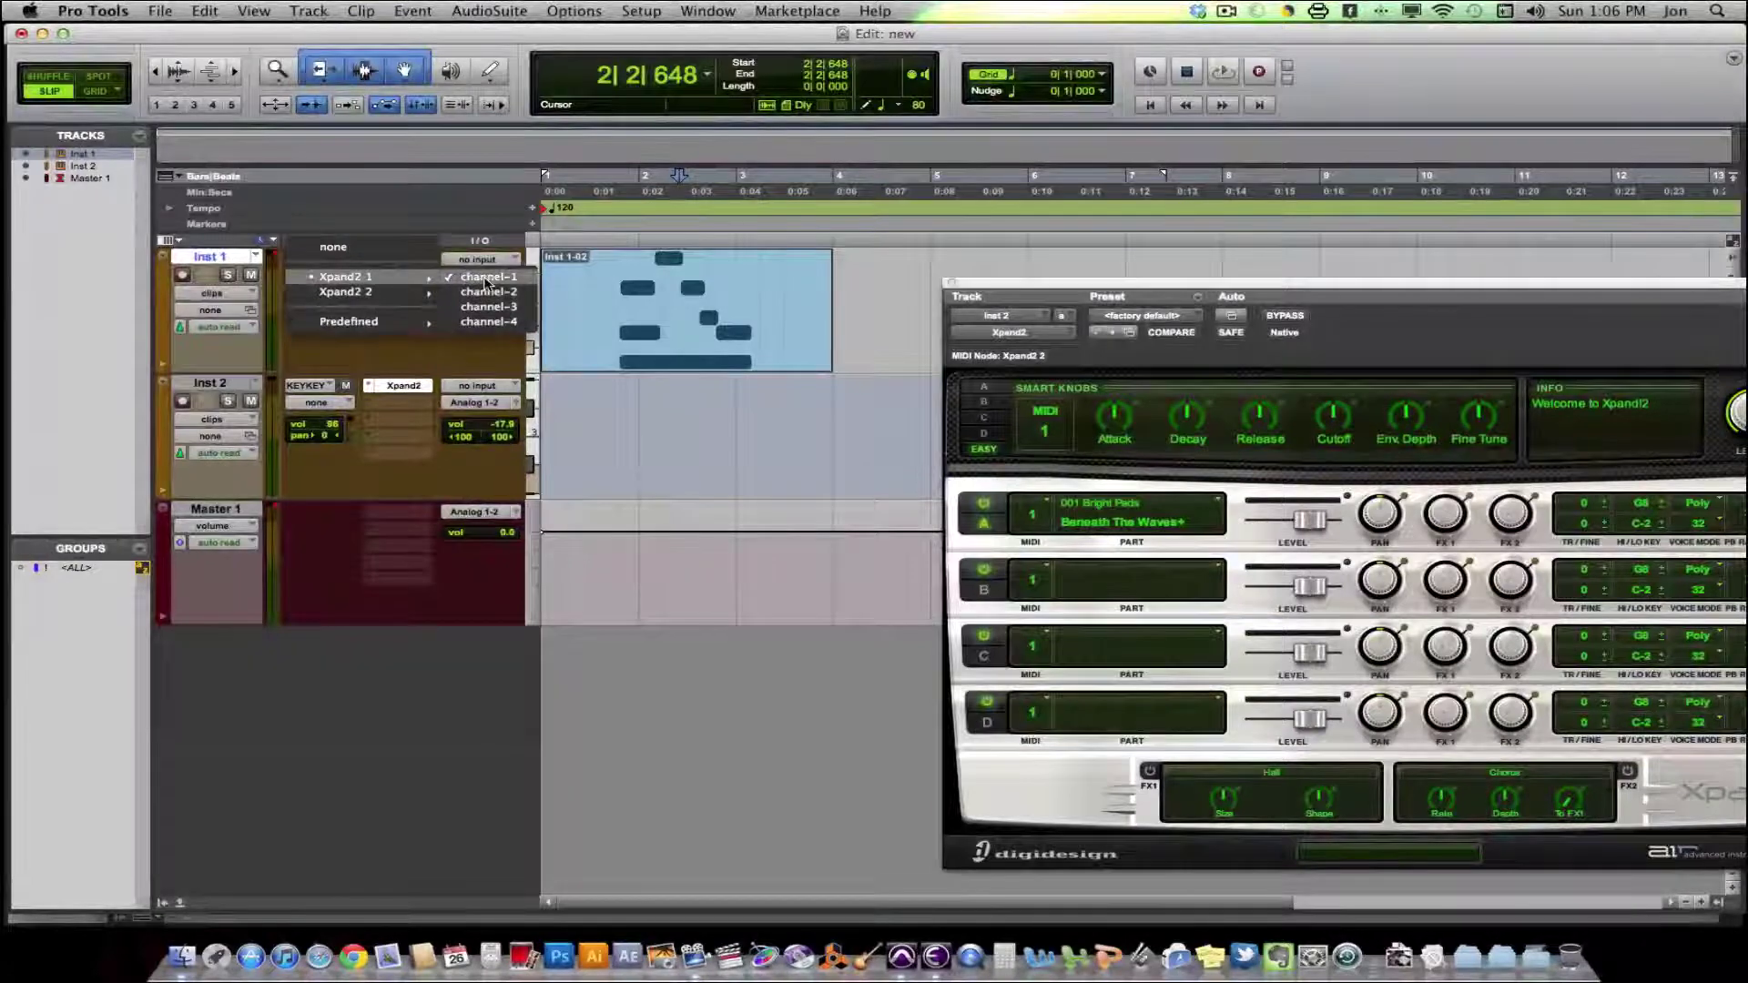
pyautogui.click(585, 414)
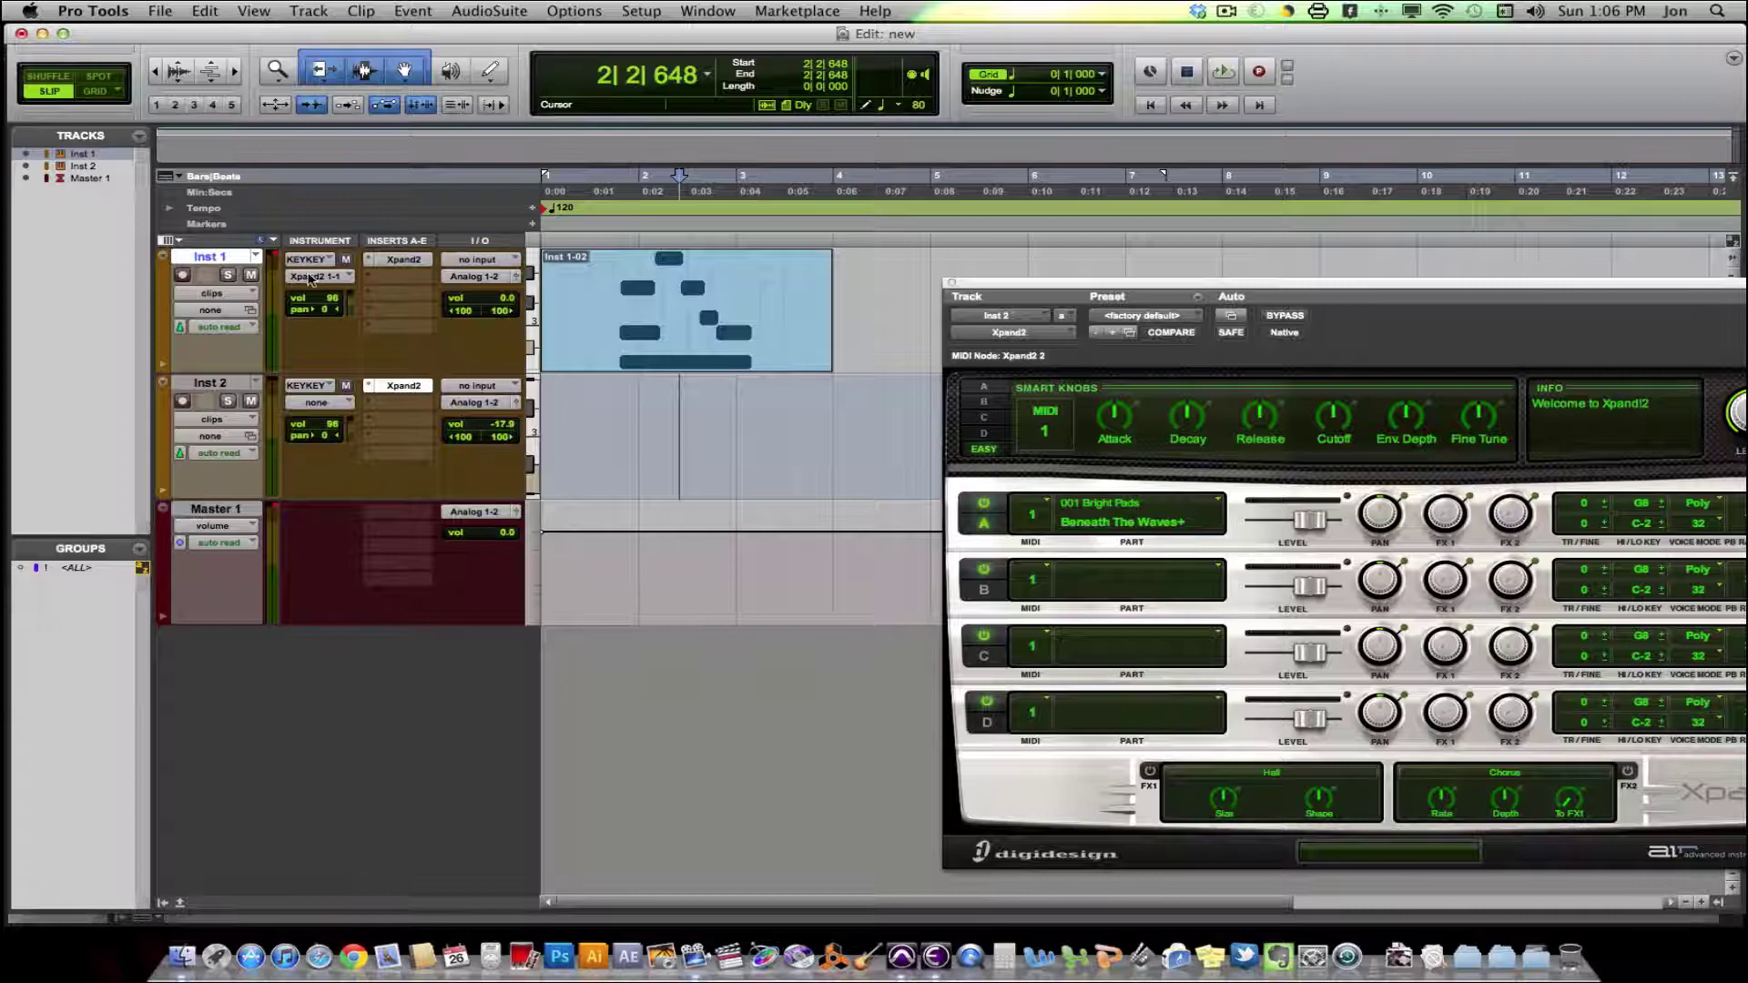
pyautogui.click(312, 278)
pyautogui.click(478, 296)
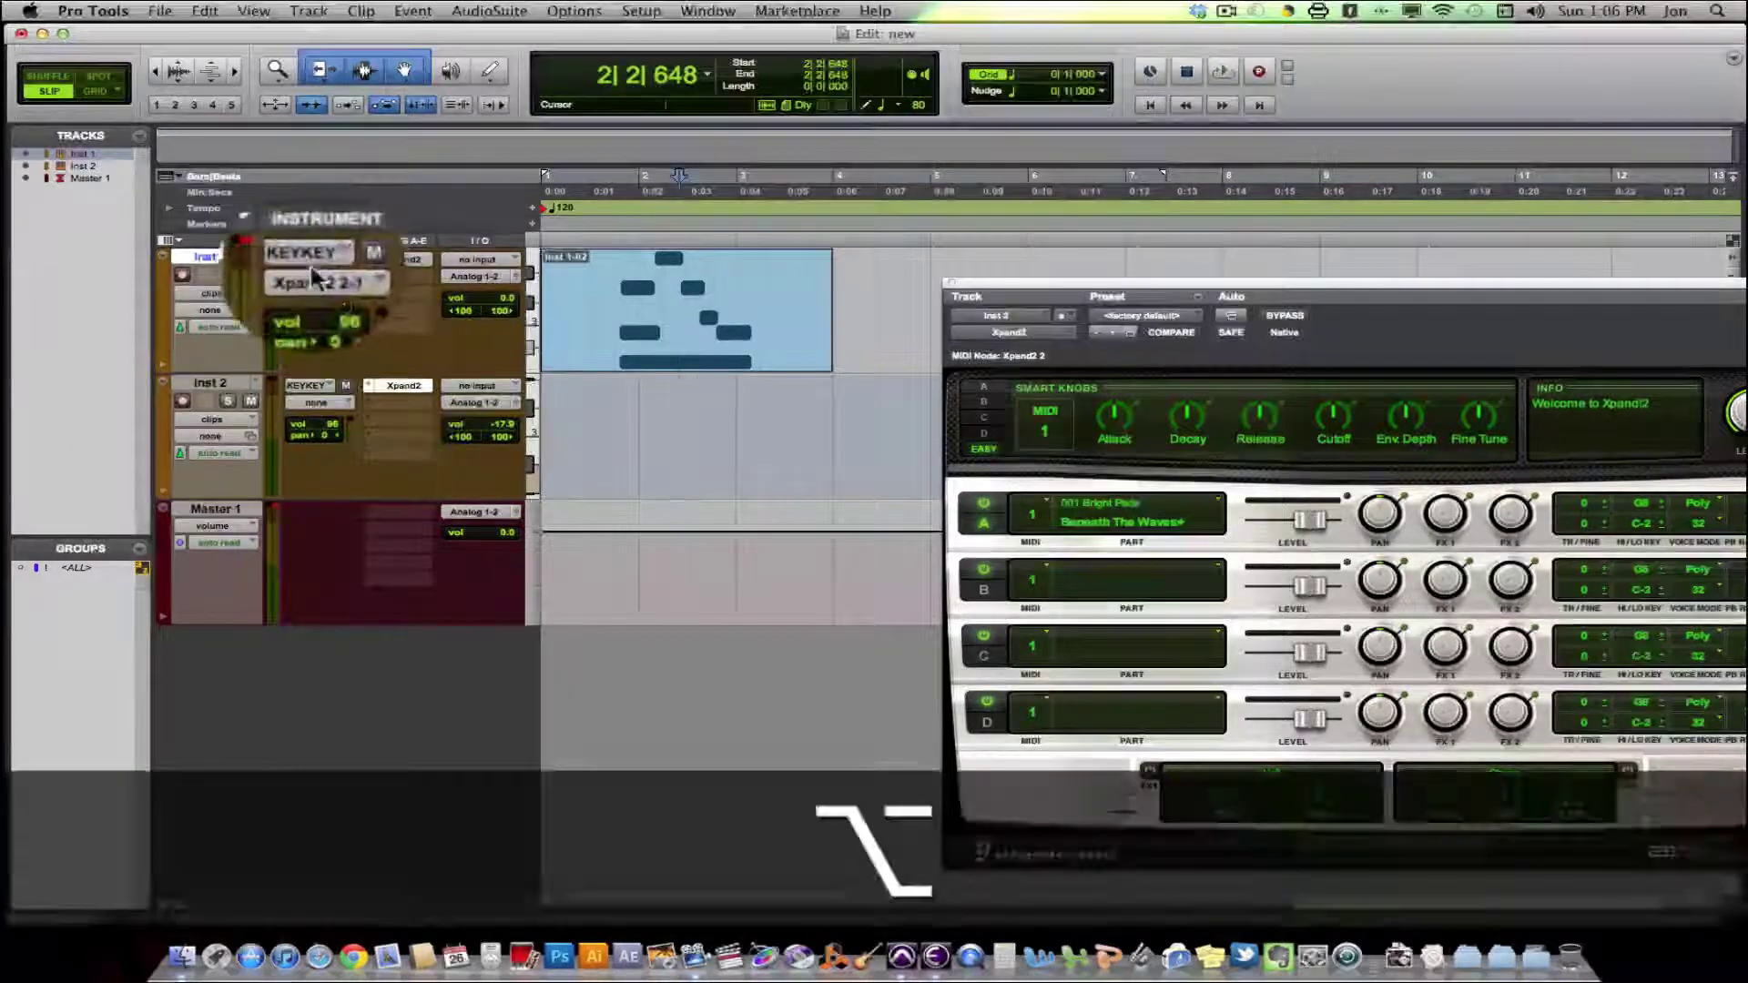
pyautogui.scroll(2, 314, 278)
pyautogui.scroll(-1, 311, 268)
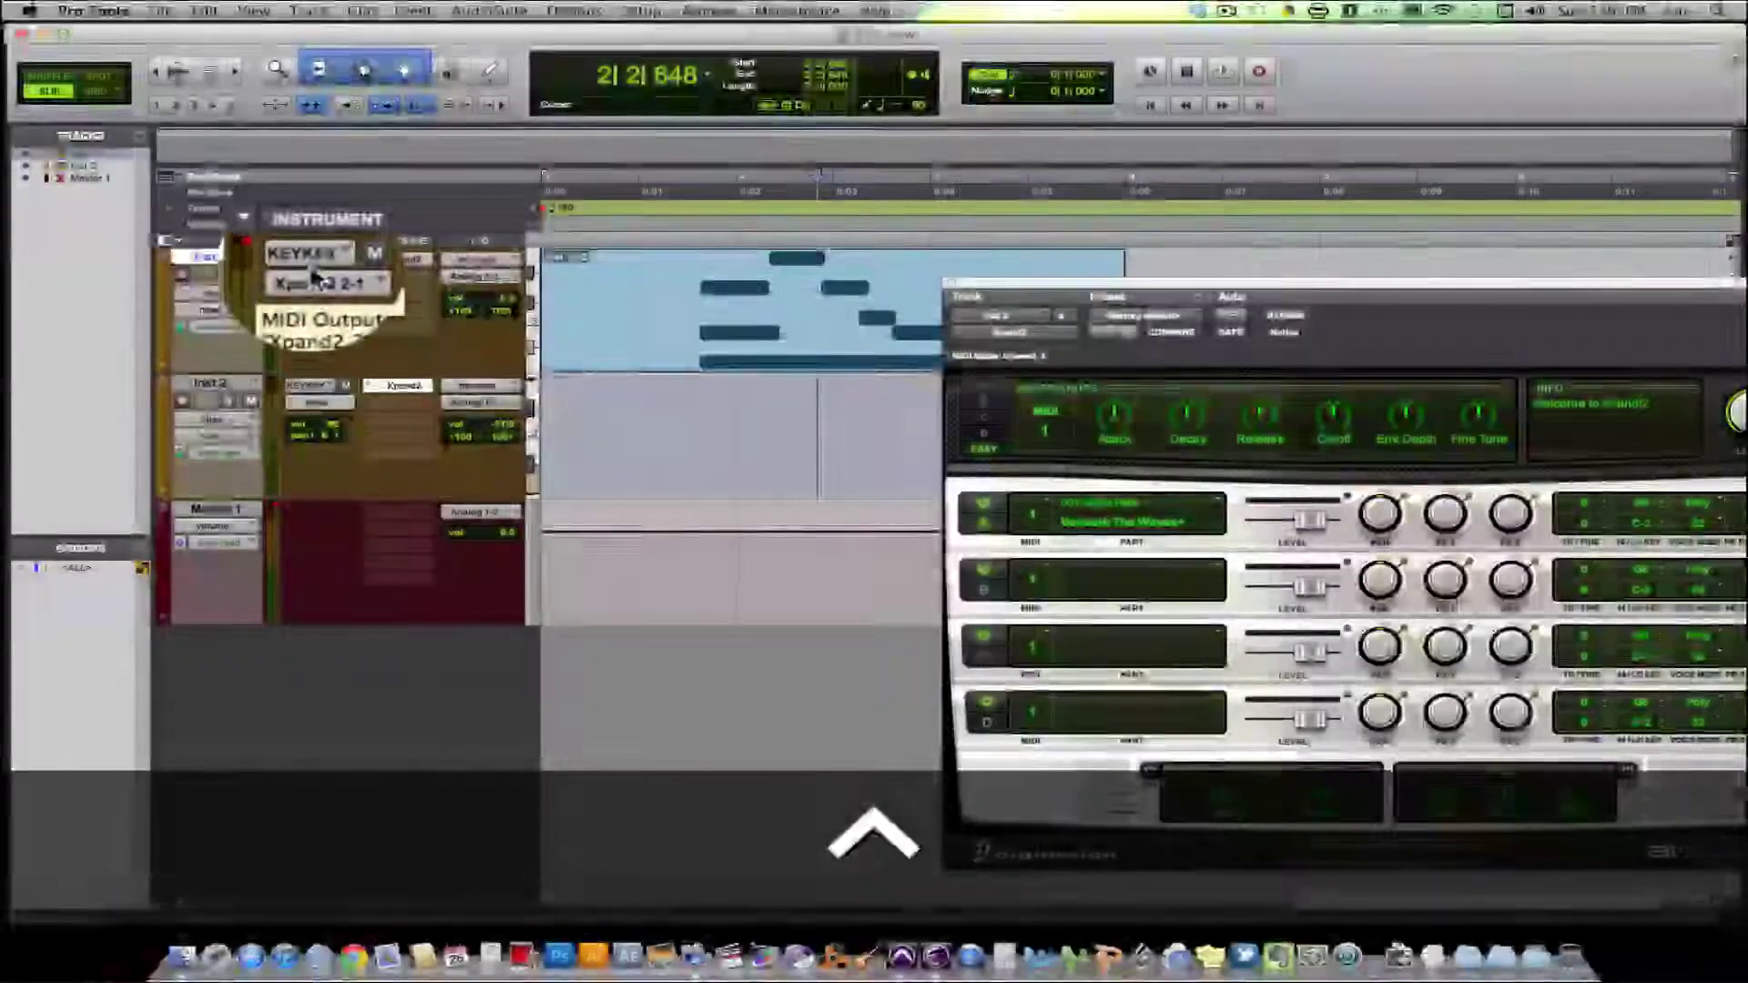
pyautogui.click(310, 273)
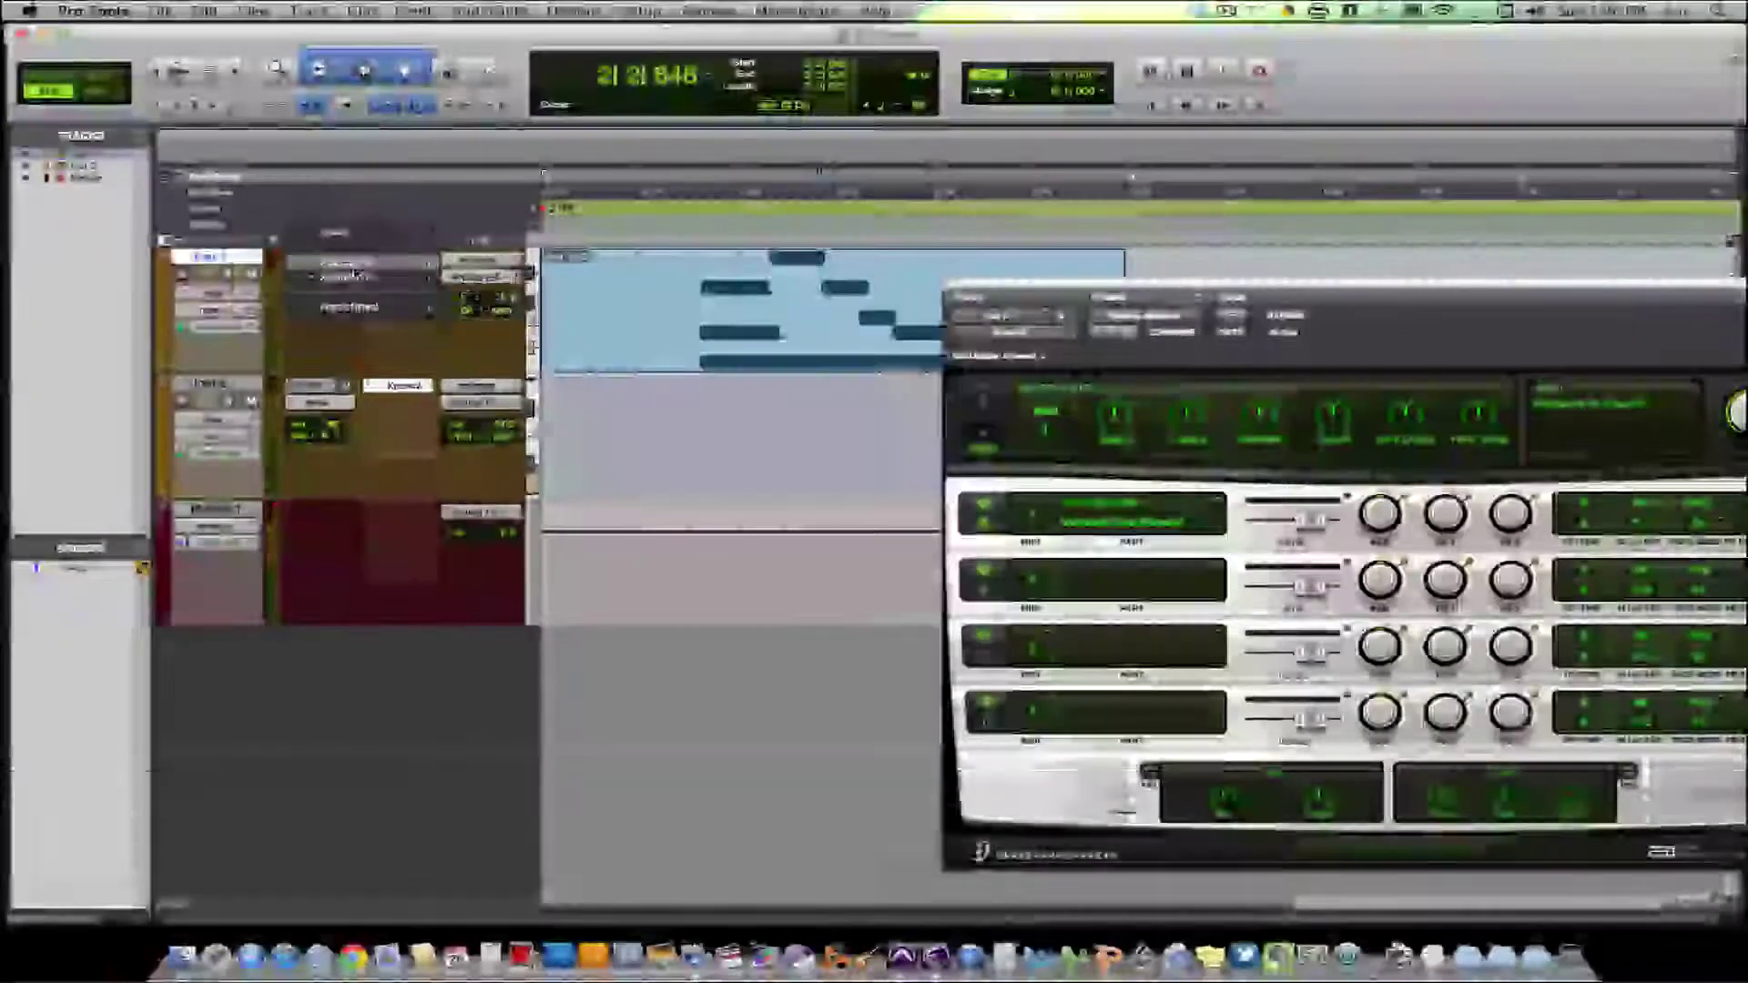
pyautogui.click(464, 267)
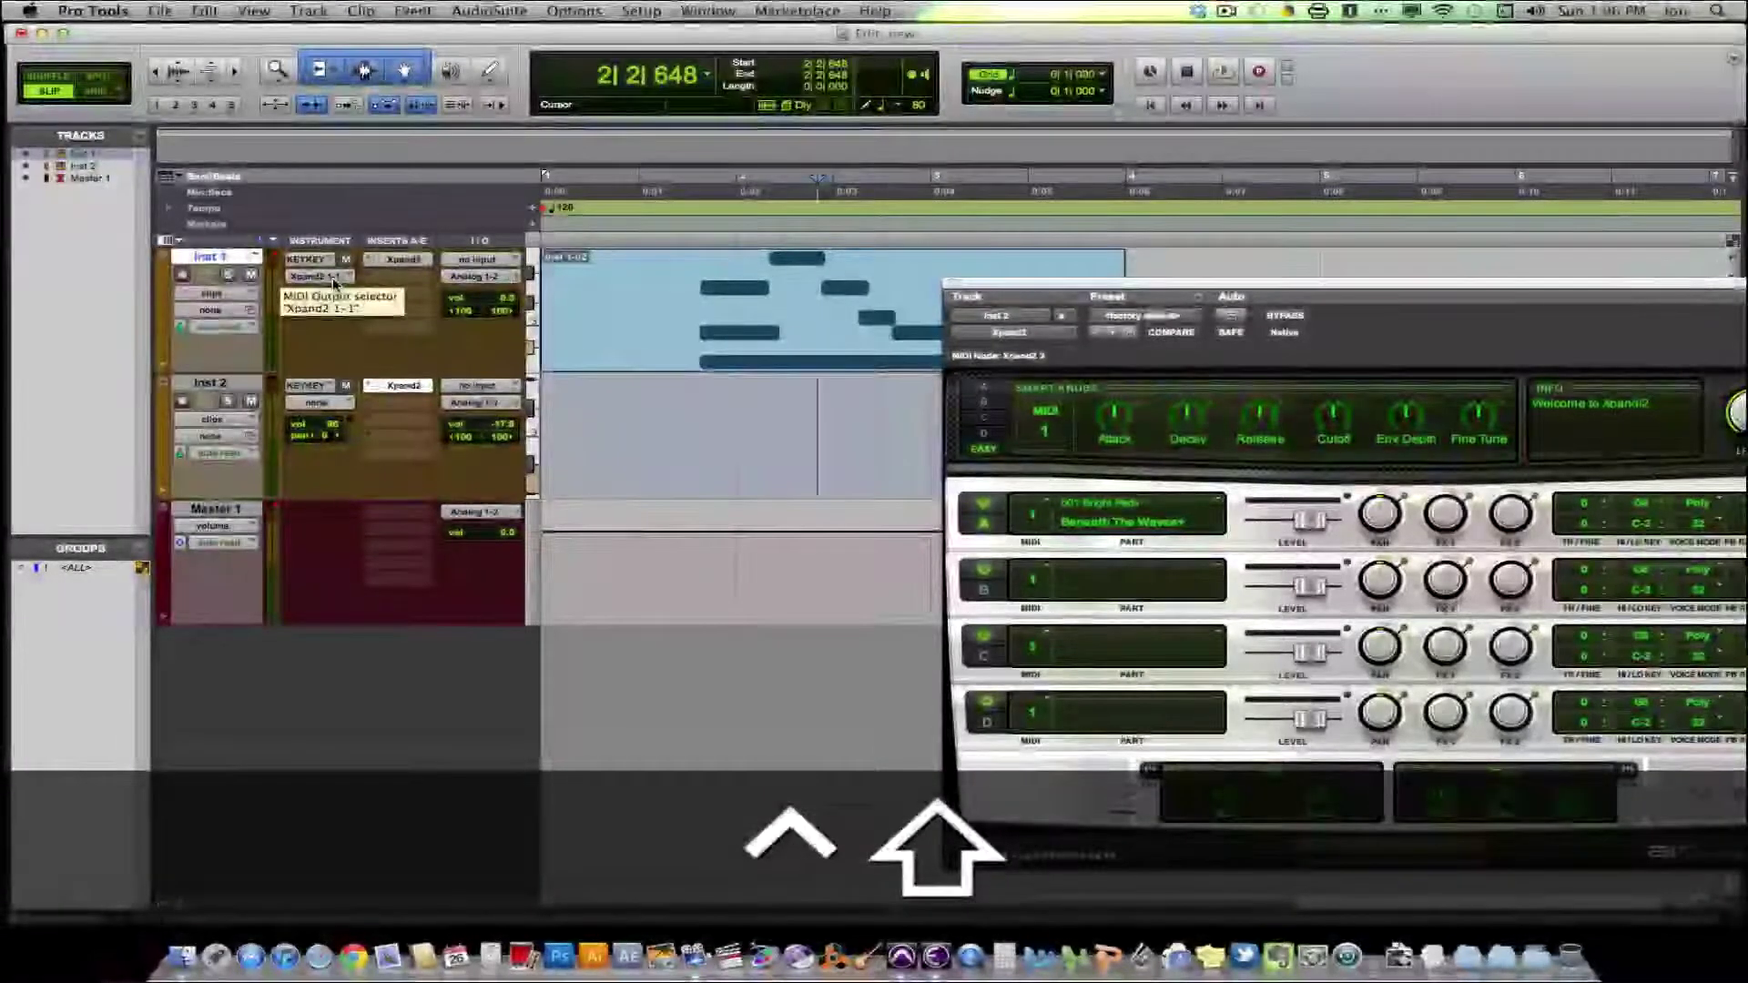
# Add Xpand2 2 channel 1 as a second MIDI output for Inst 1
pyautogui.keyDown('ctrl'); pyautogui.keyDown('shift'); pyautogui.click(335, 284); pyautogui.keyUp('shift'); pyautogui.keyUp('ctrl')
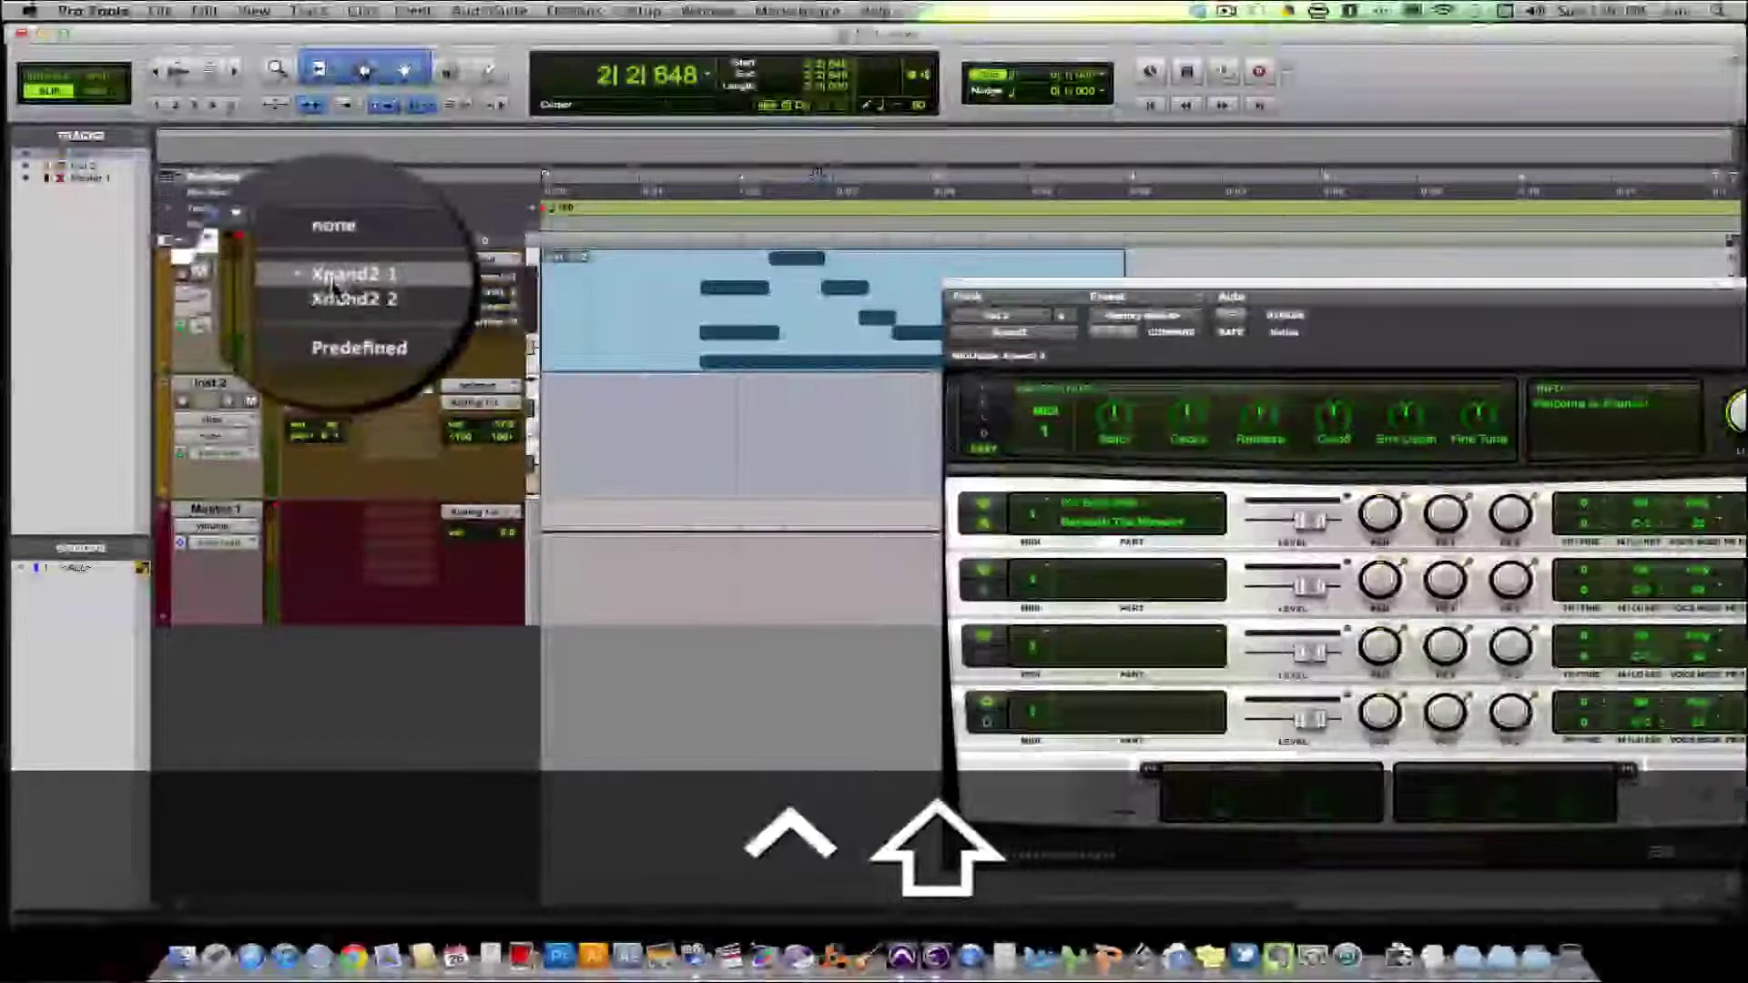
pyautogui.moveTo(409, 297)
pyautogui.keyDown('ctrl'); pyautogui.keyDown('shift'); pyautogui.click(468, 296); pyautogui.keyUp('shift'); pyautogui.keyUp('ctrl')
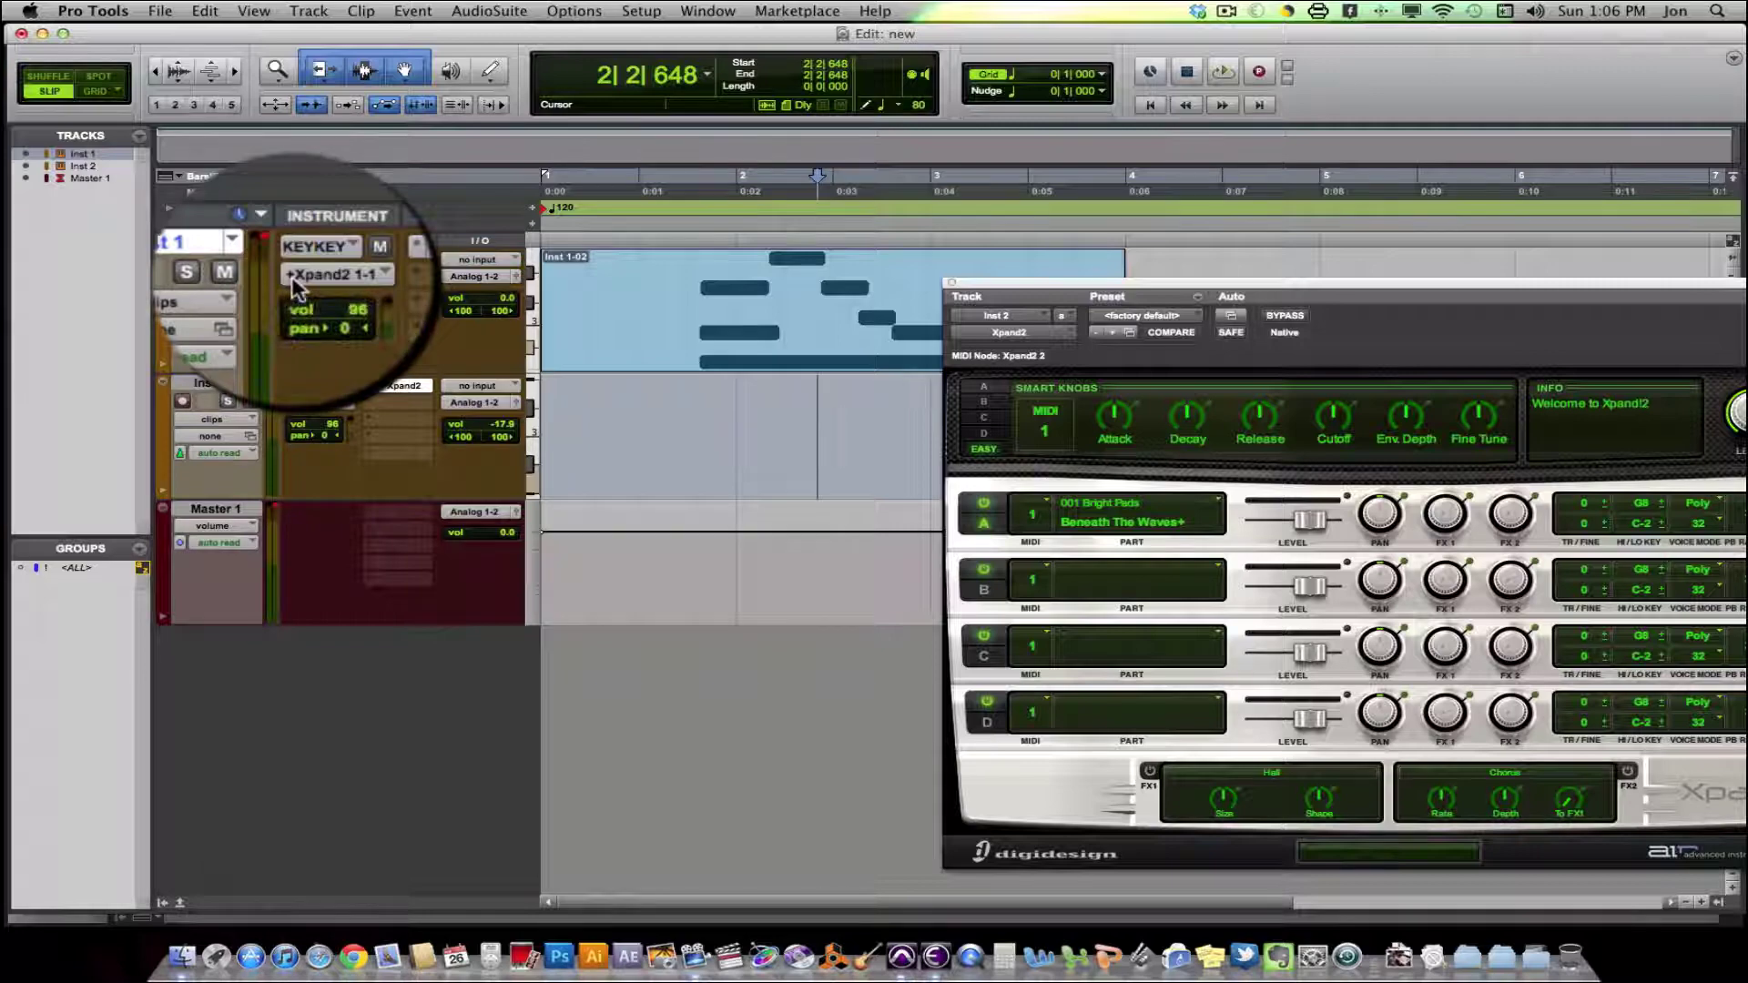
pyautogui.click(293, 274)
pyautogui.moveTo(382, 275)
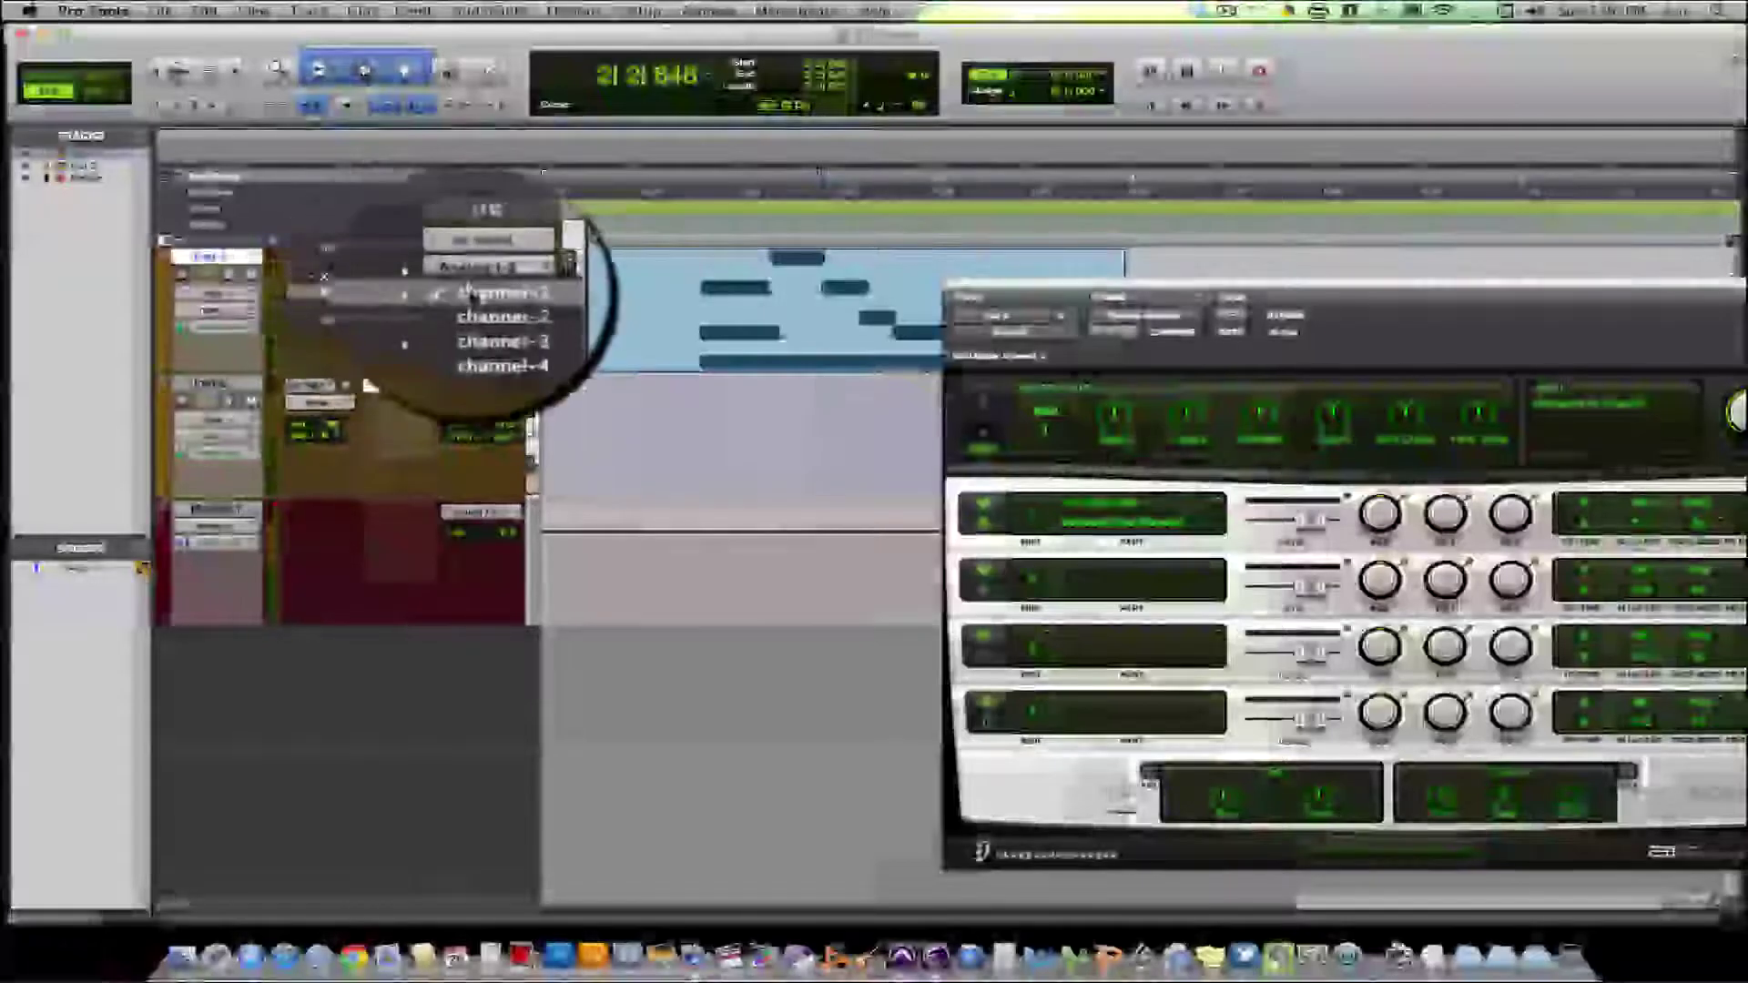
pyautogui.click(471, 294)
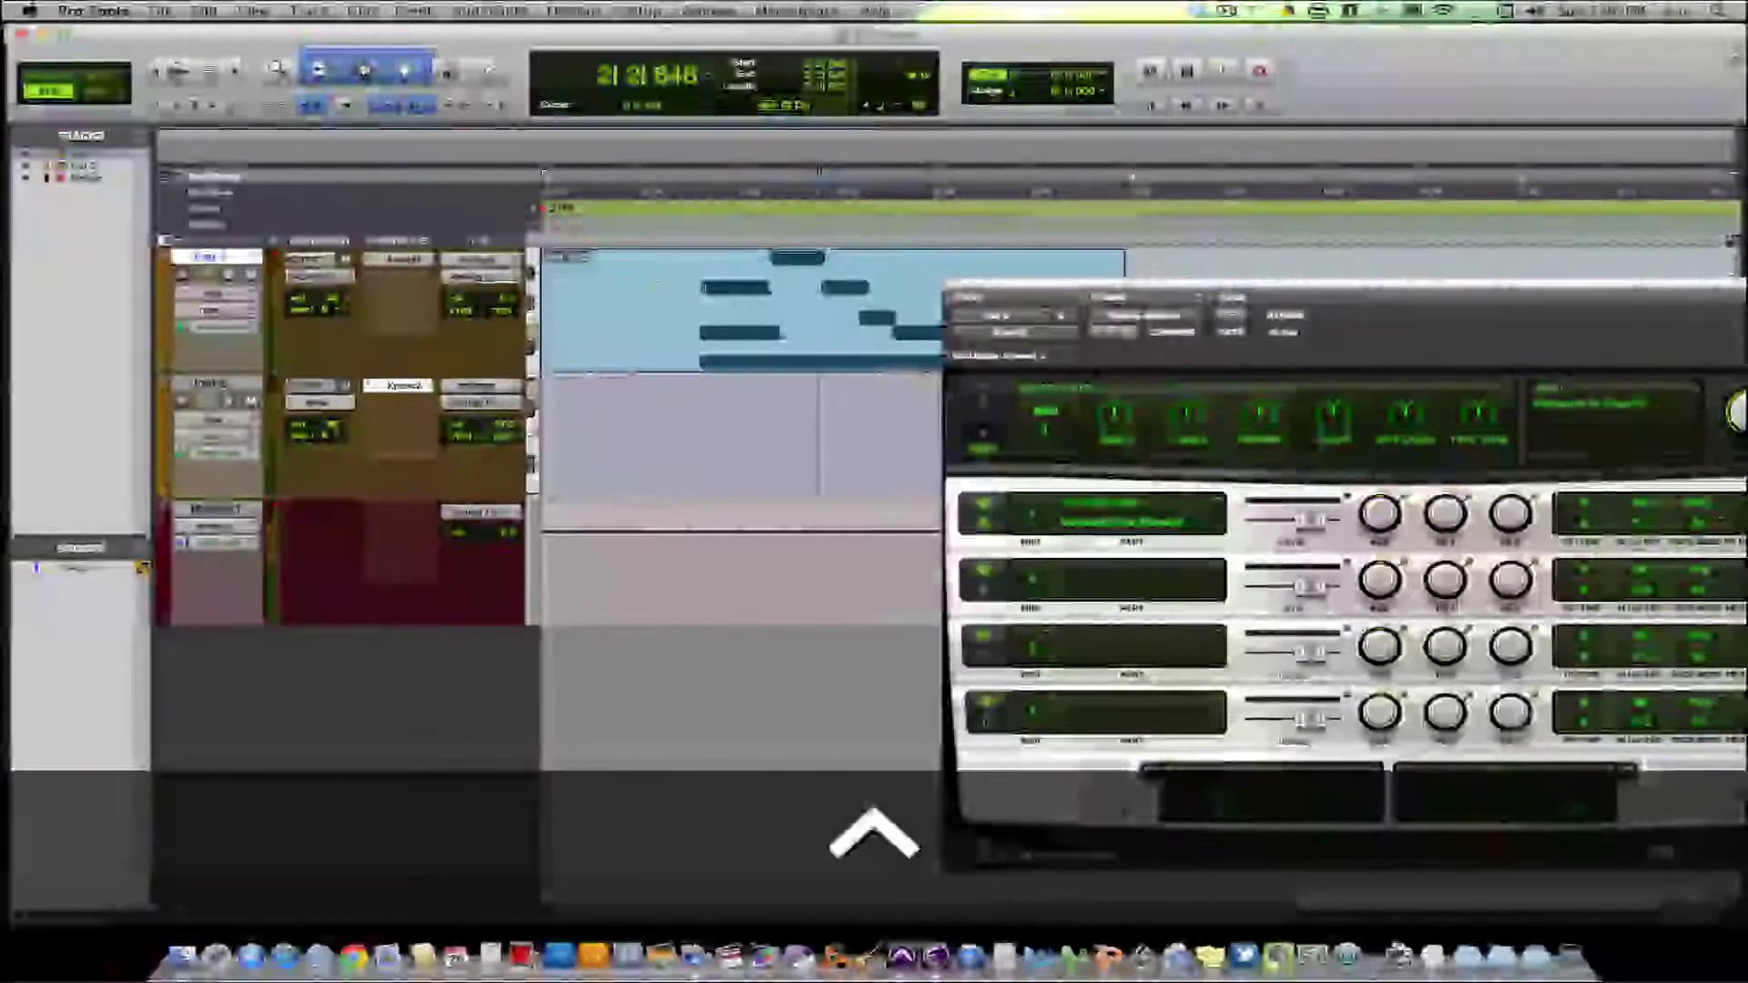
# Play back the layered Xpand2 parts several times, moving the plug-in window aside to see the clip
pyautogui.press('space')
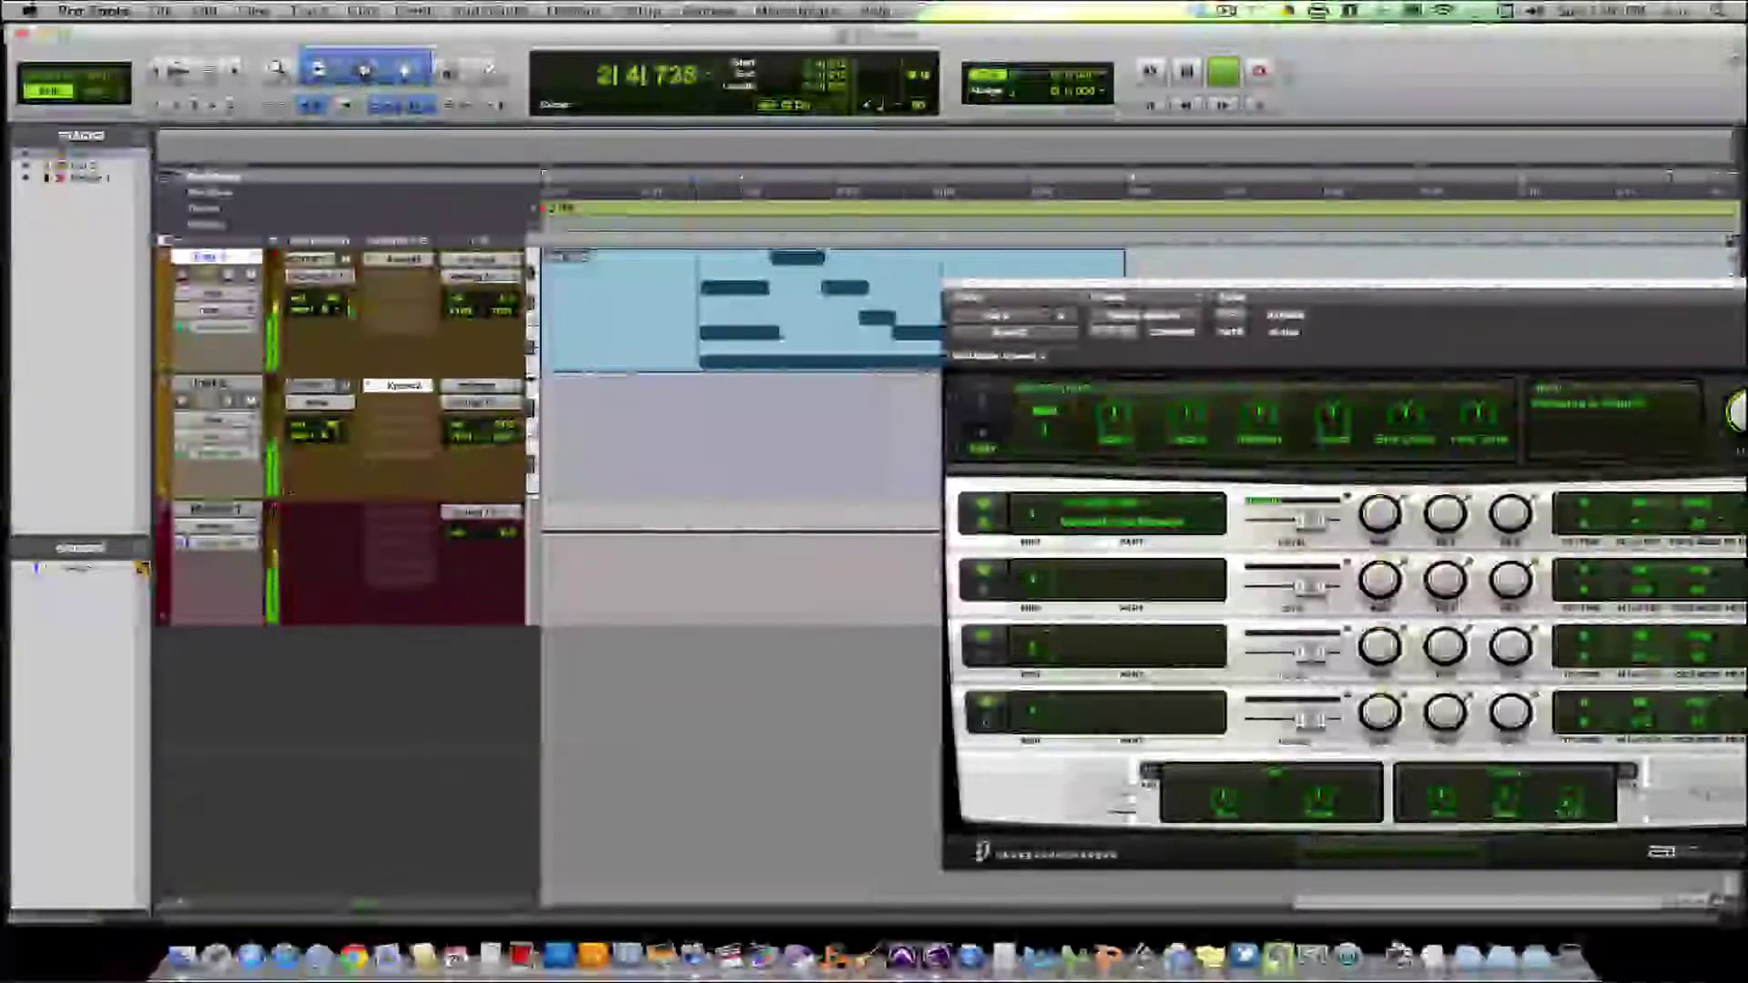
pyautogui.press('space')
pyautogui.press('space')
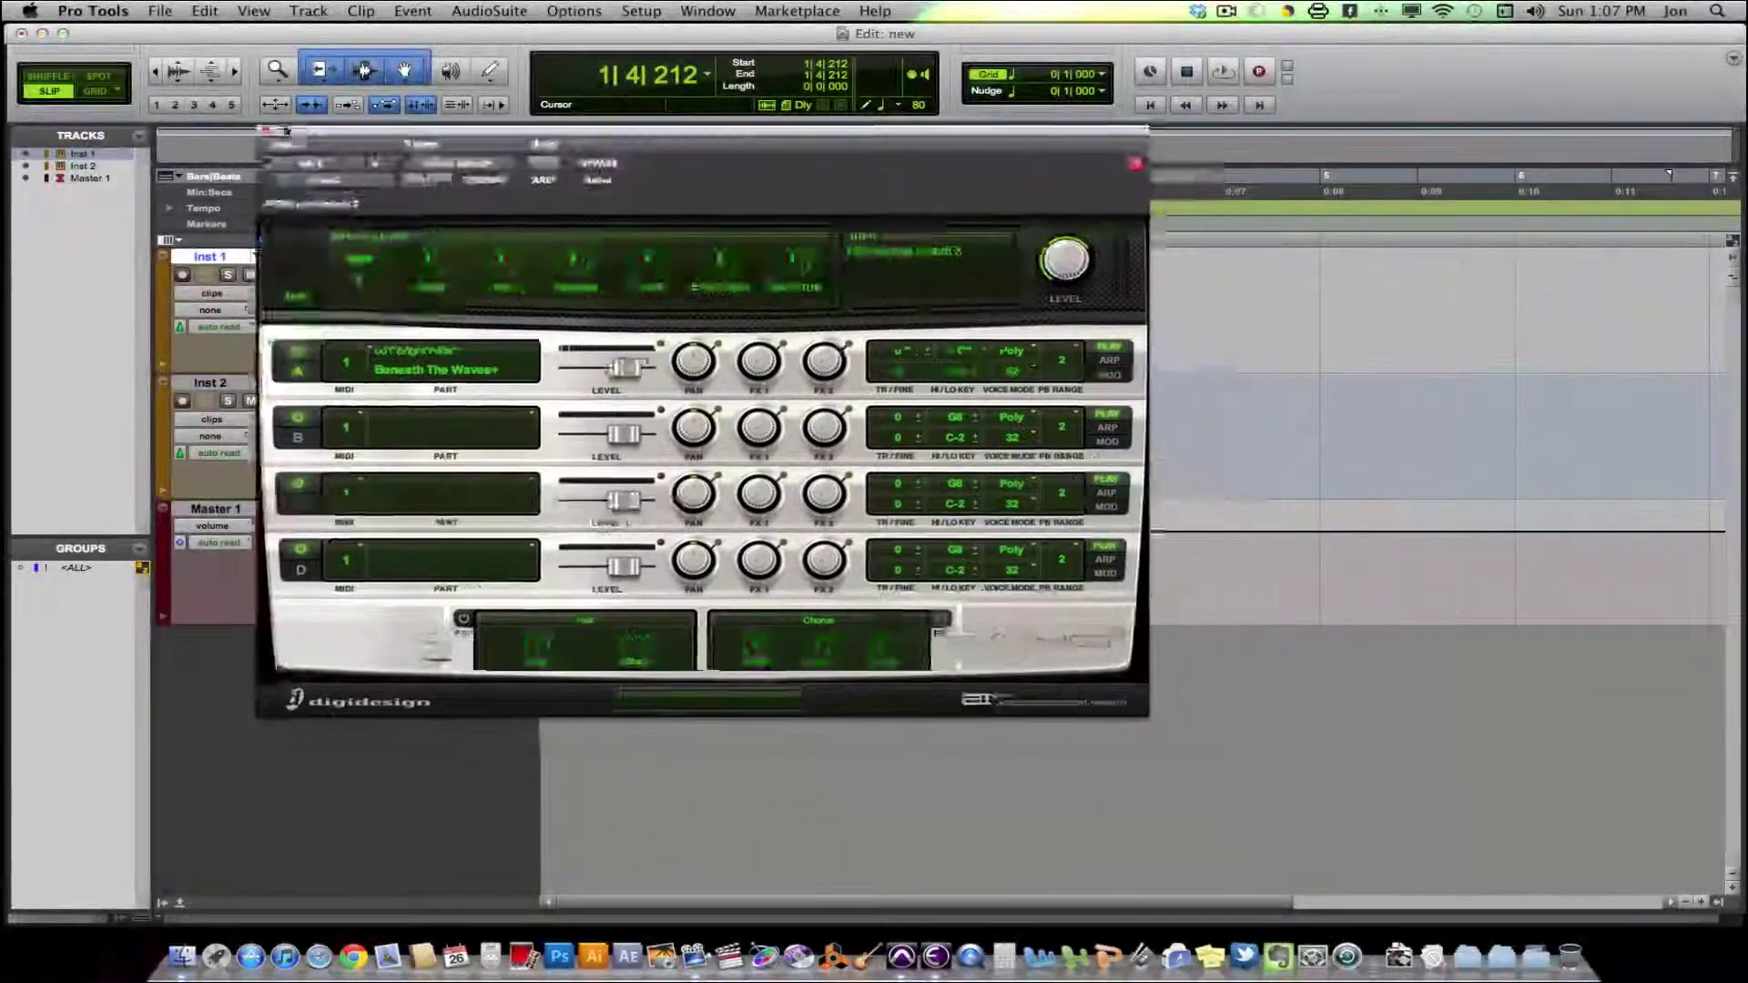
pyautogui.press('space')
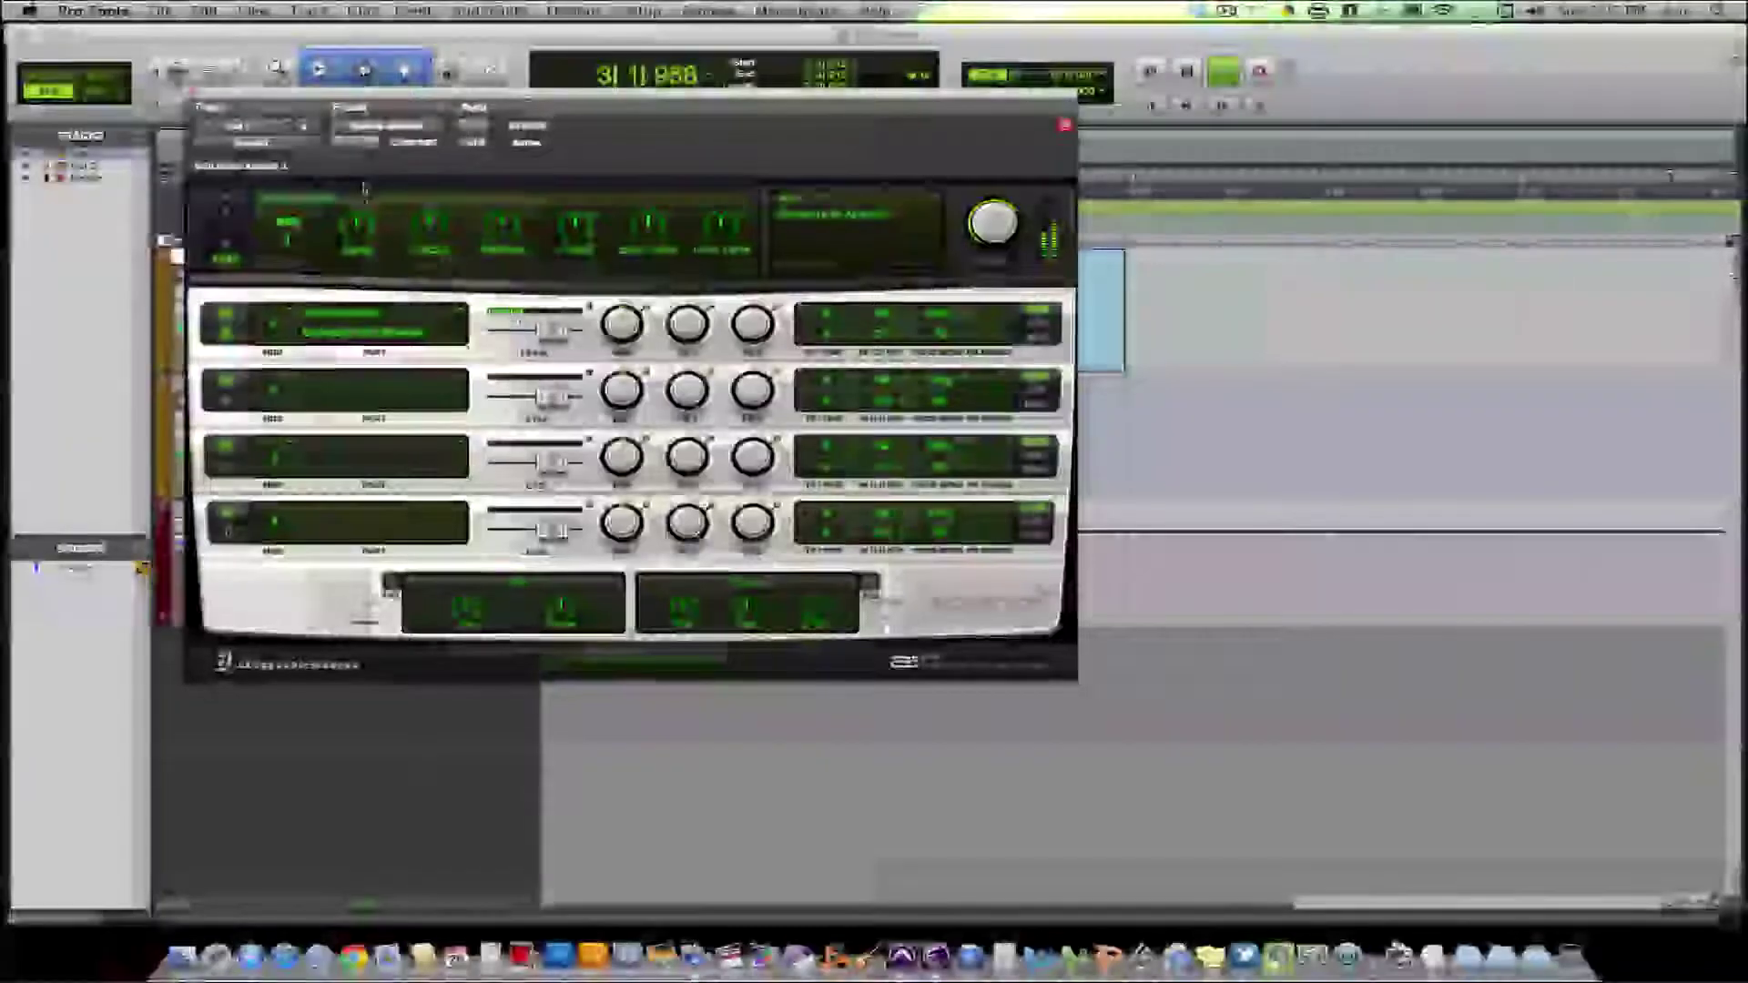
pyautogui.press('space')
pyautogui.moveTo(318, 93)
pyautogui.mouseDown()
pyautogui.moveTo(415, 178)
pyautogui.moveTo(464, 367)
pyautogui.moveTo(312, 113)
pyautogui.mouseUp()
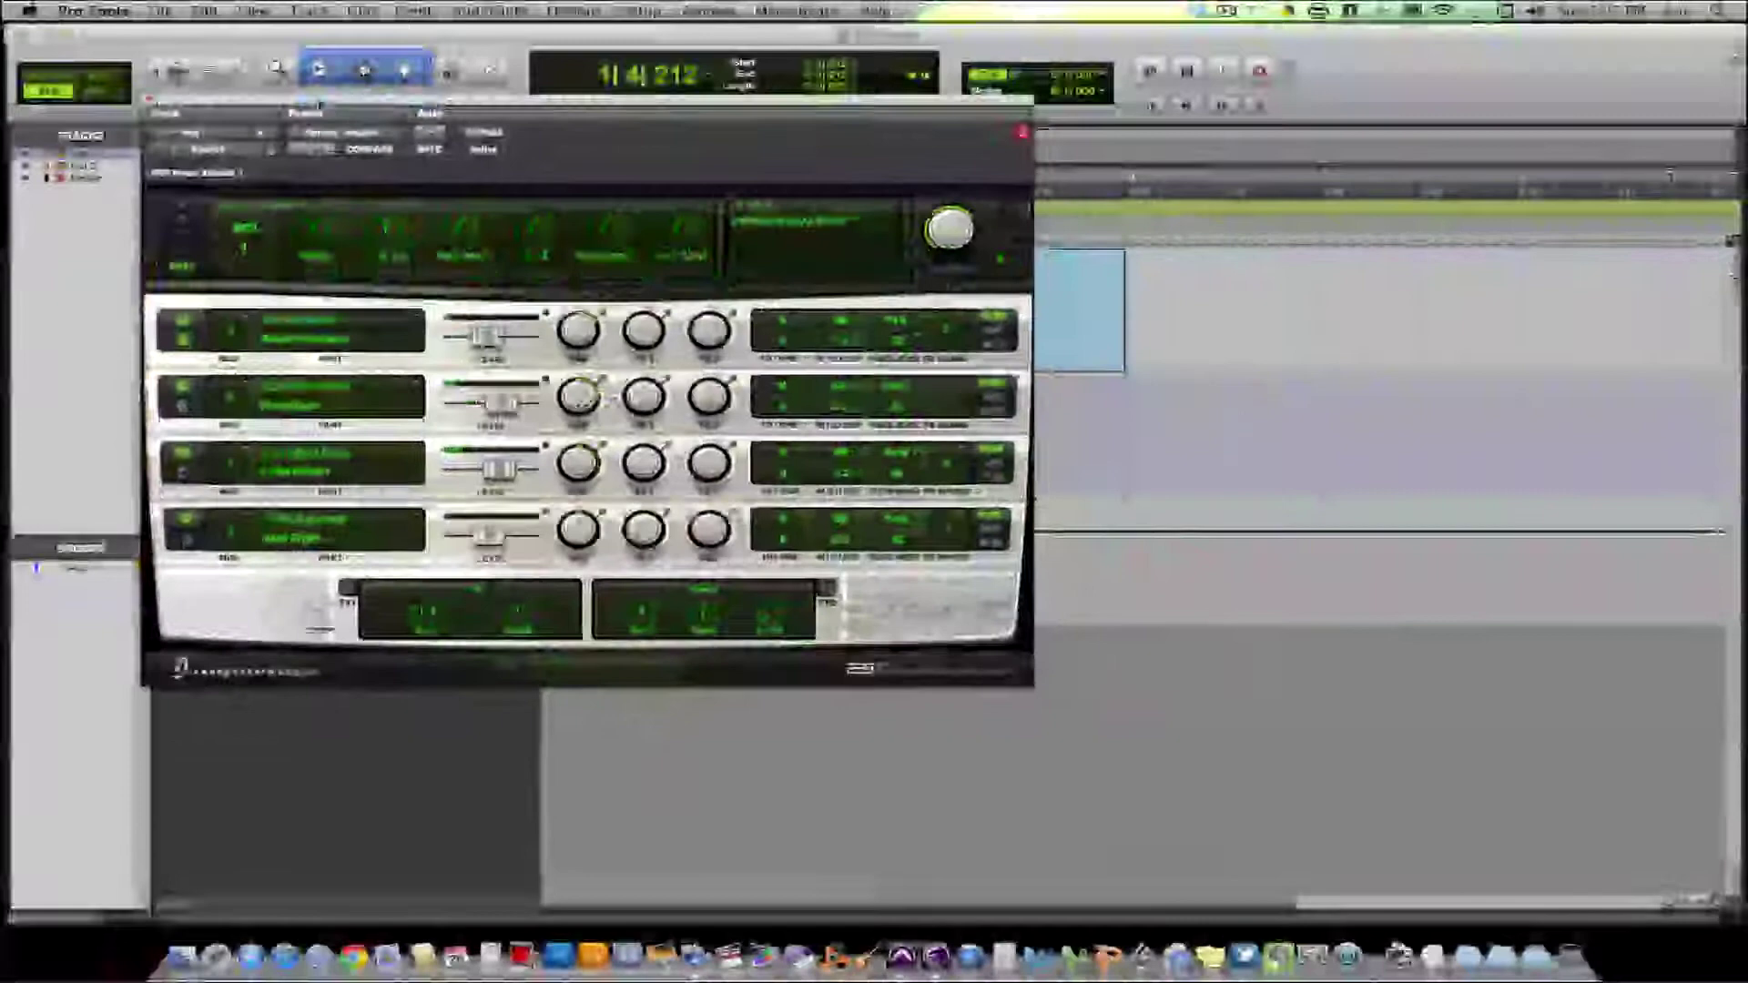
pyautogui.press('space')
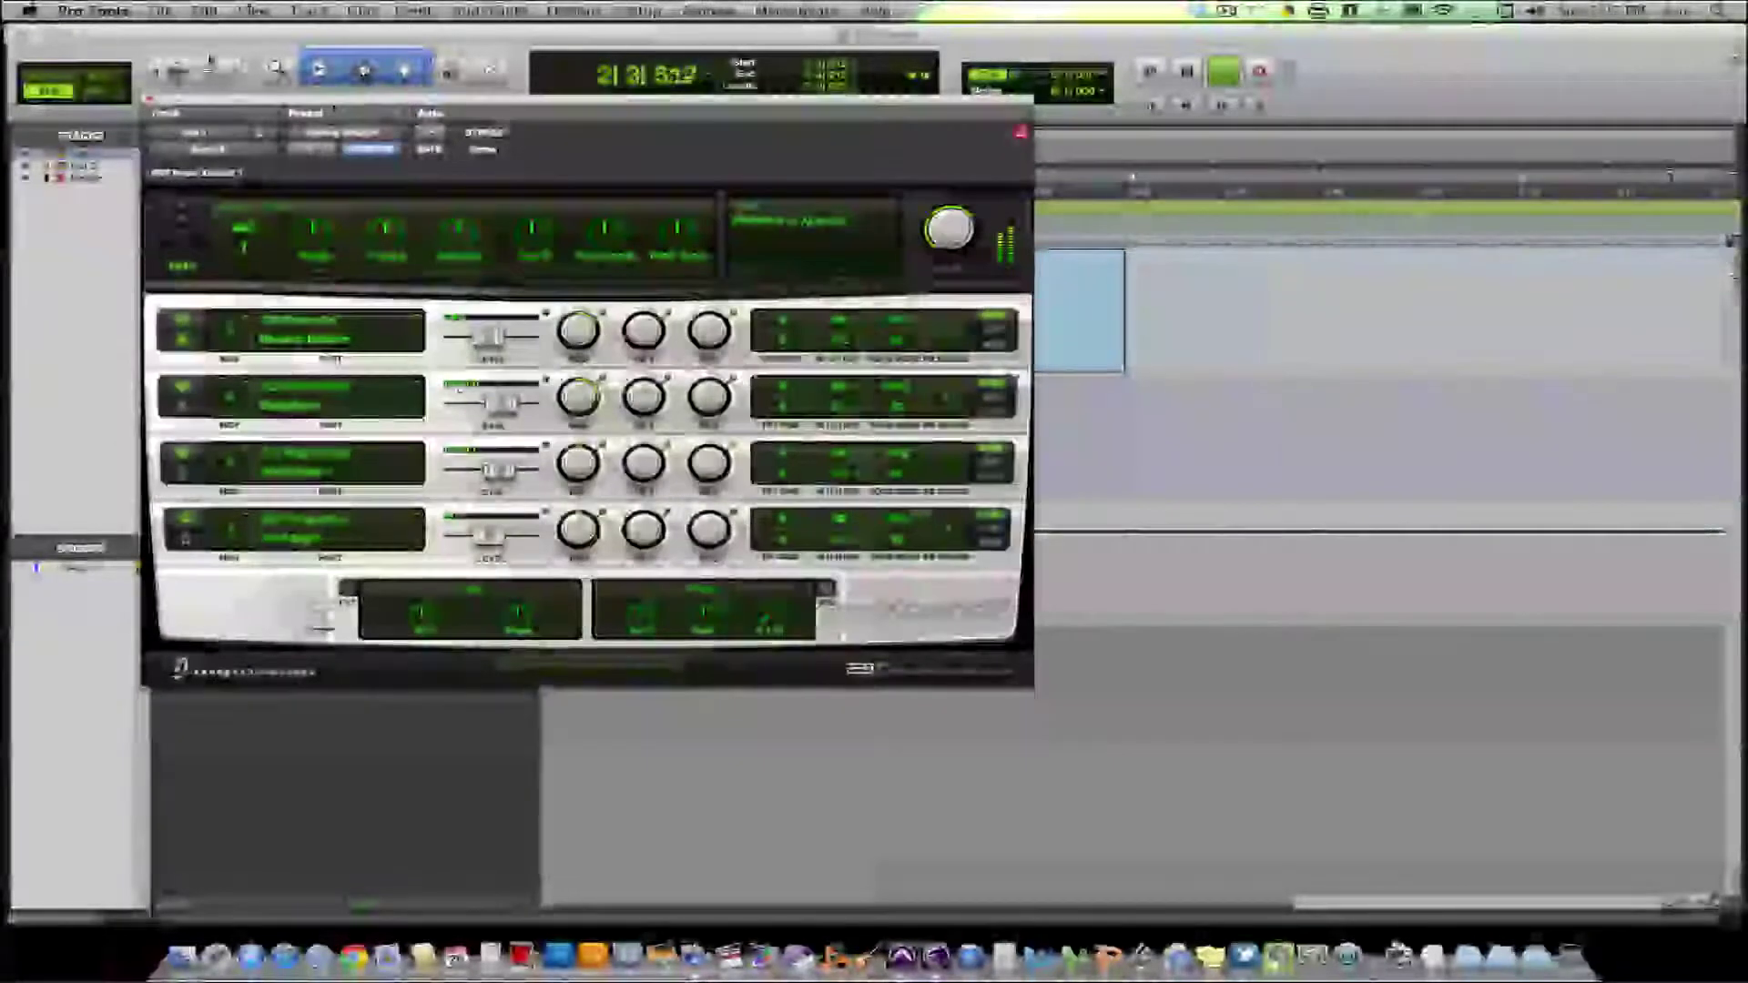
pyautogui.press('space')
pyautogui.click(148, 99)
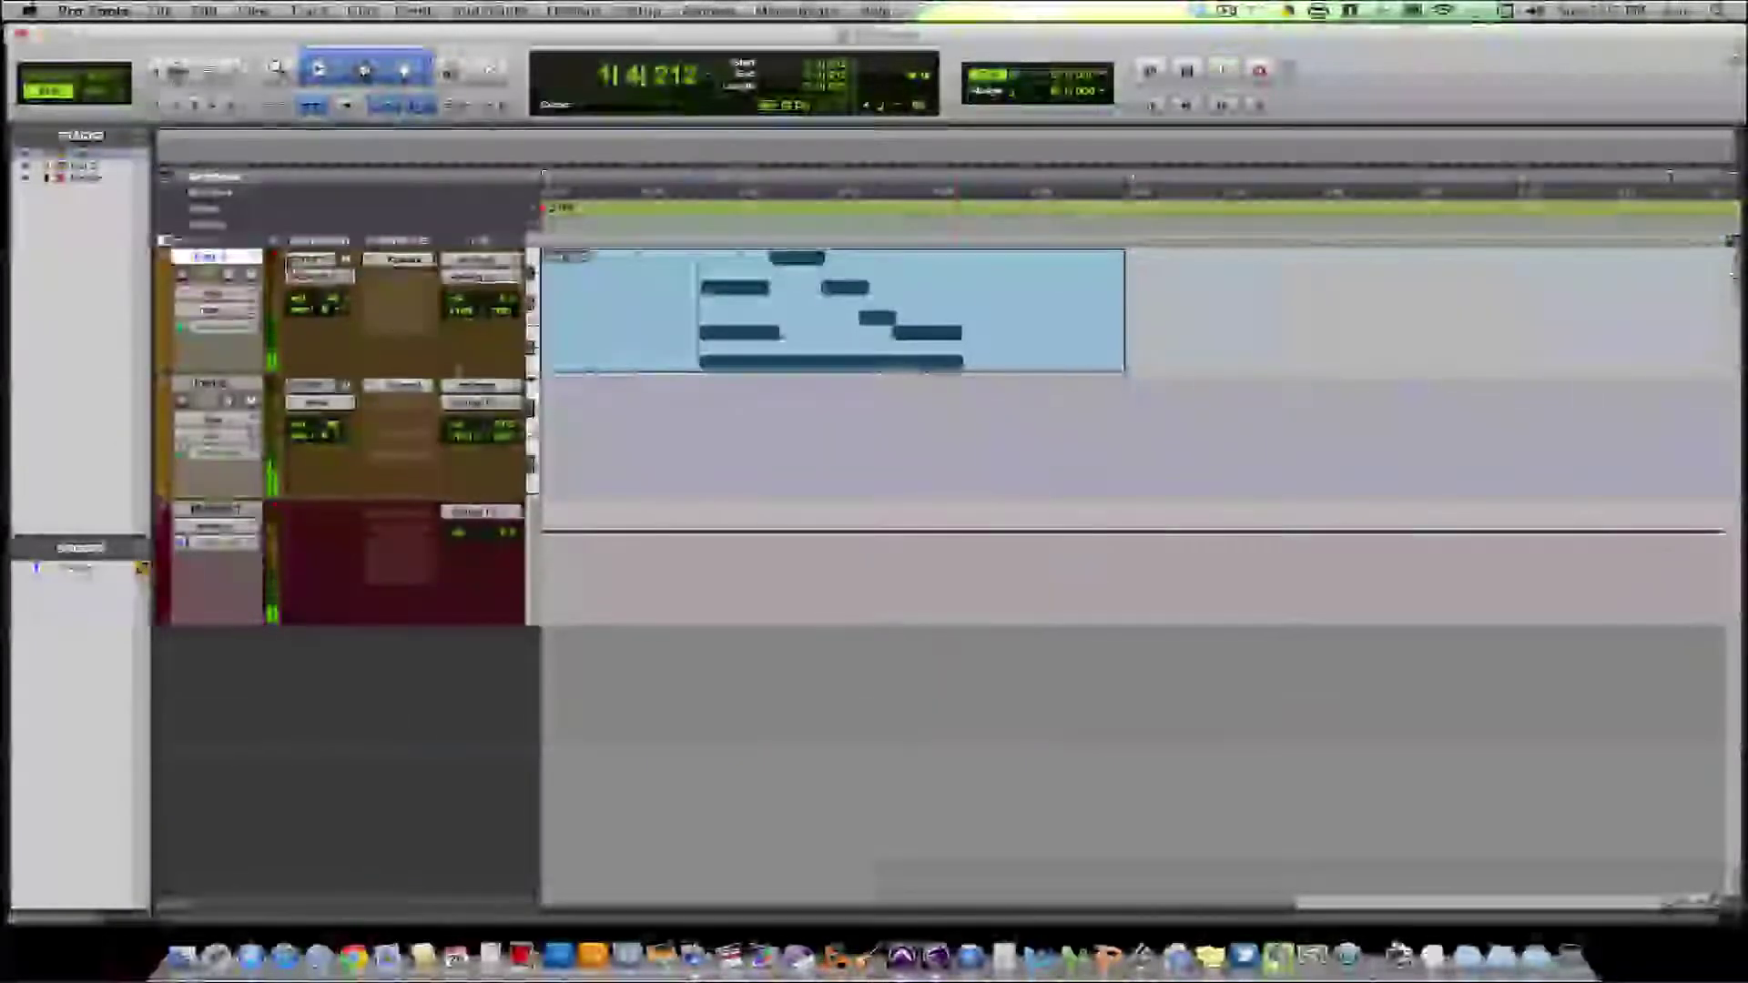
# Load a patch on part B of Inst 2's Xpand2 and lower its level slightly while auditioning
pyautogui.click(407, 388)
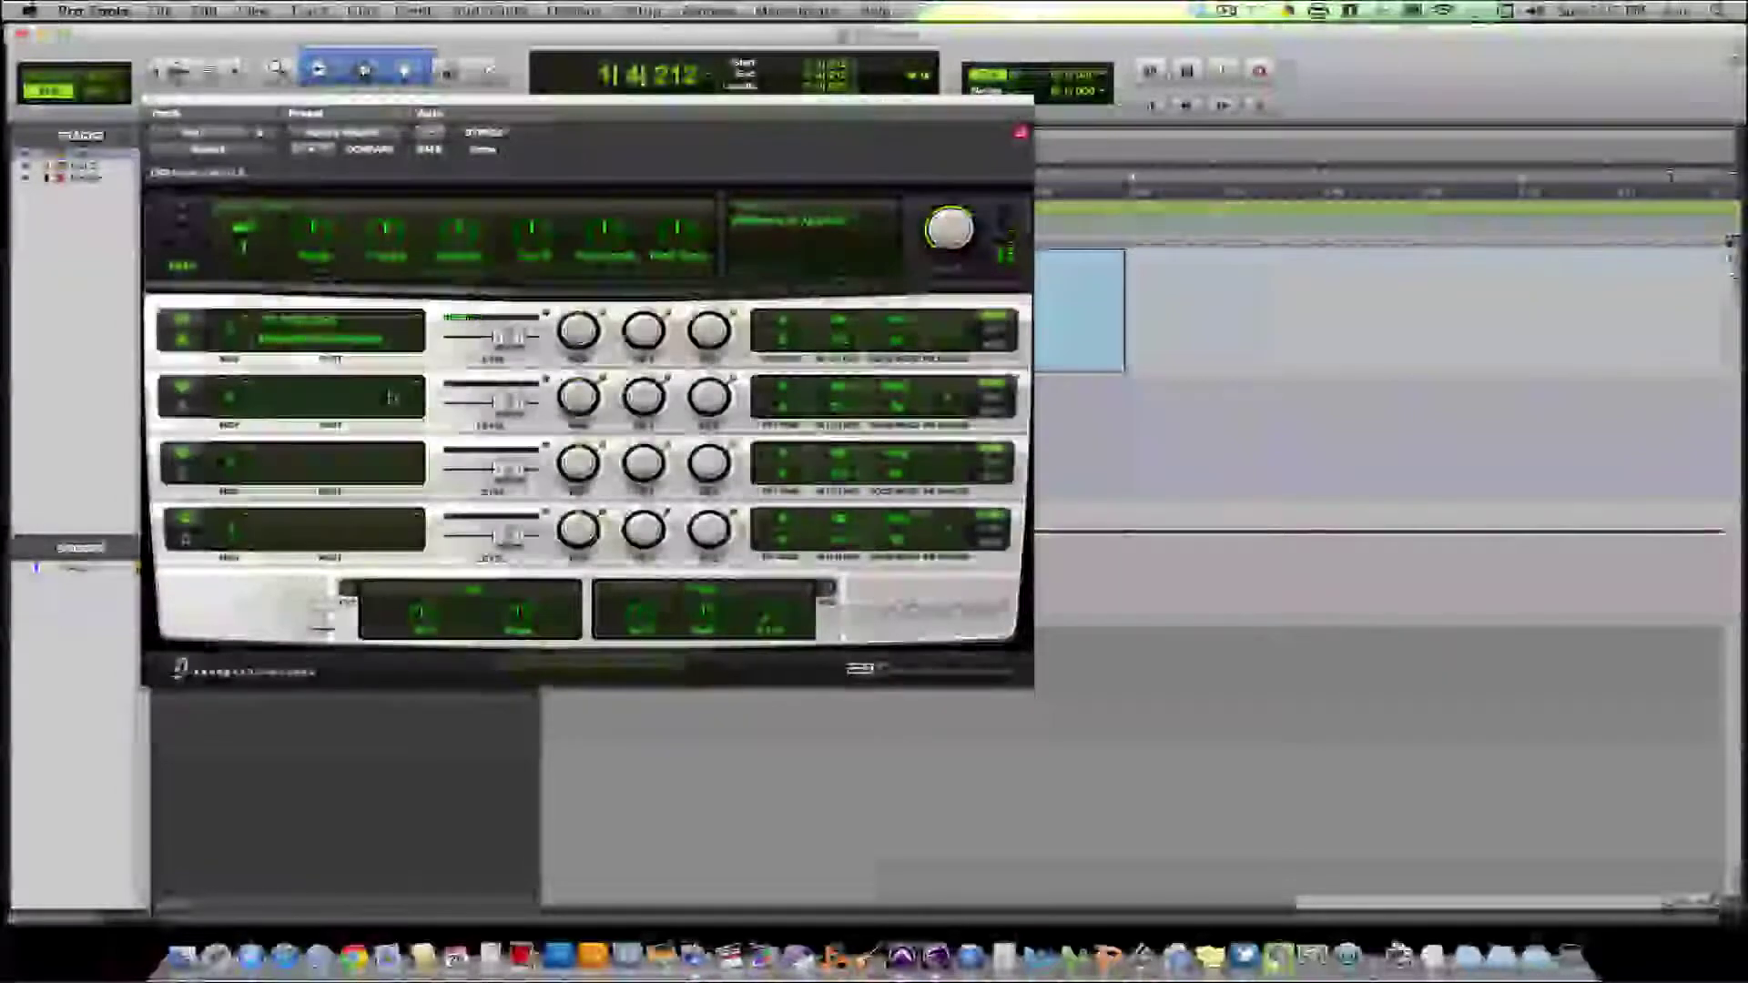
pyautogui.click(391, 397)
pyautogui.moveTo(364, 448)
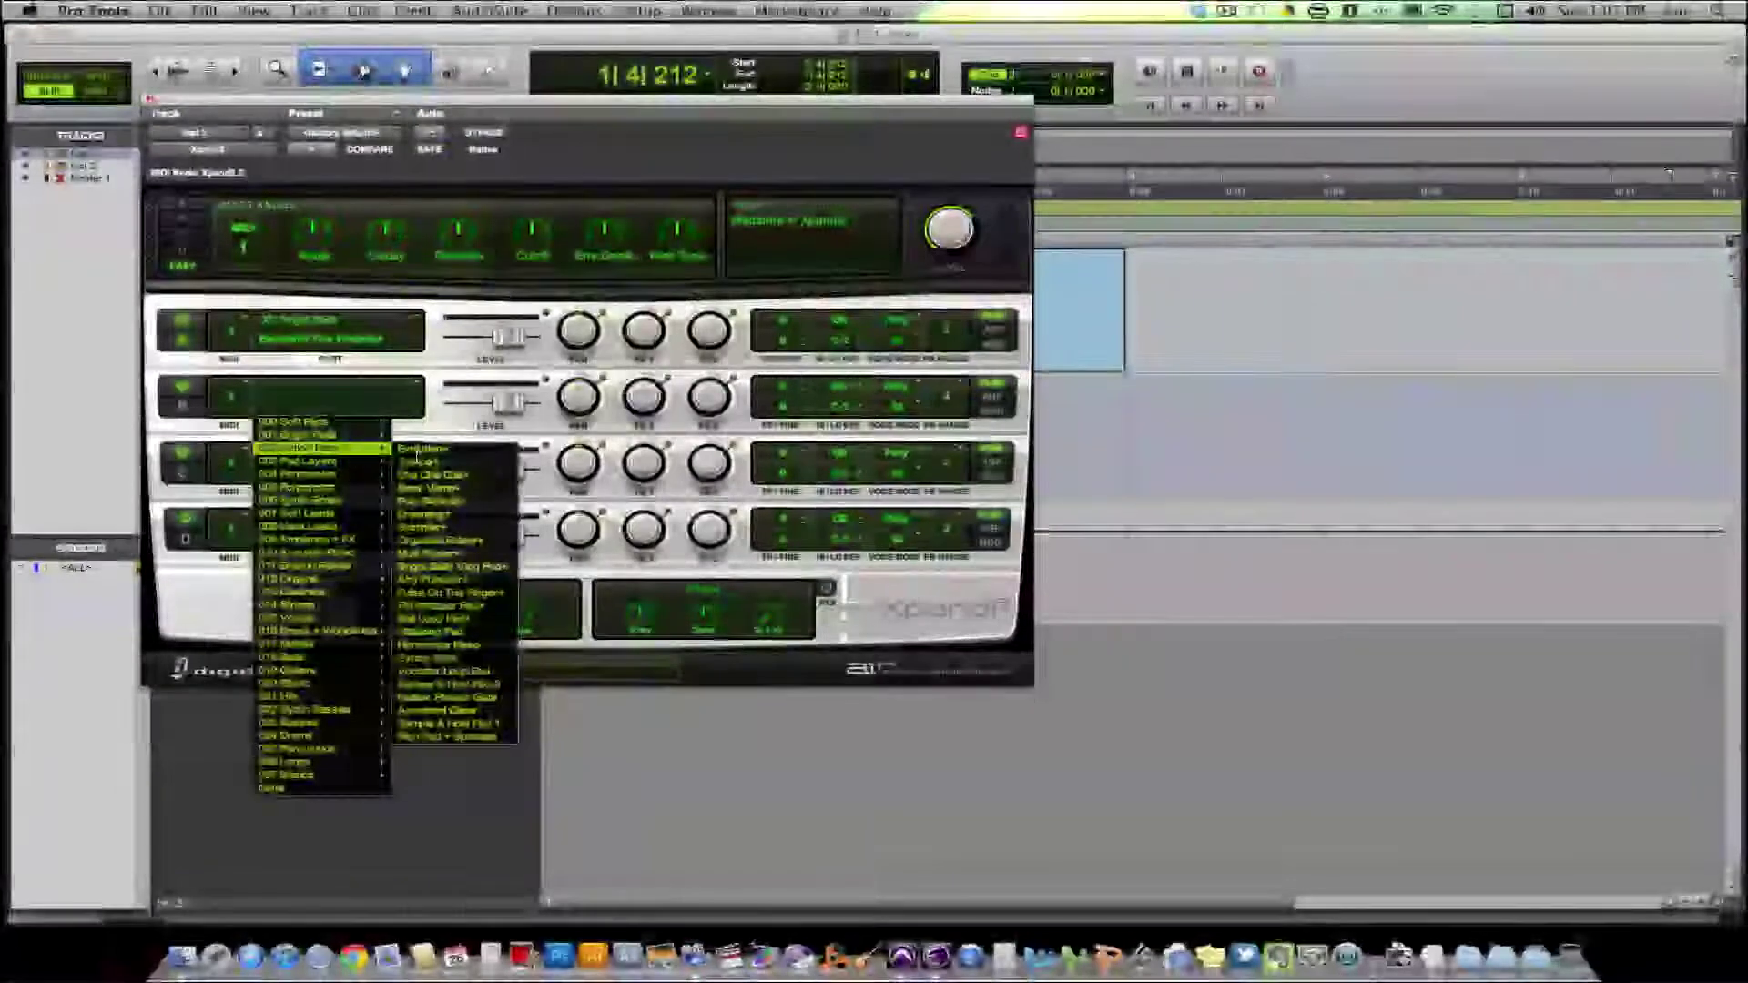
pyautogui.click(418, 464)
pyautogui.press('space')
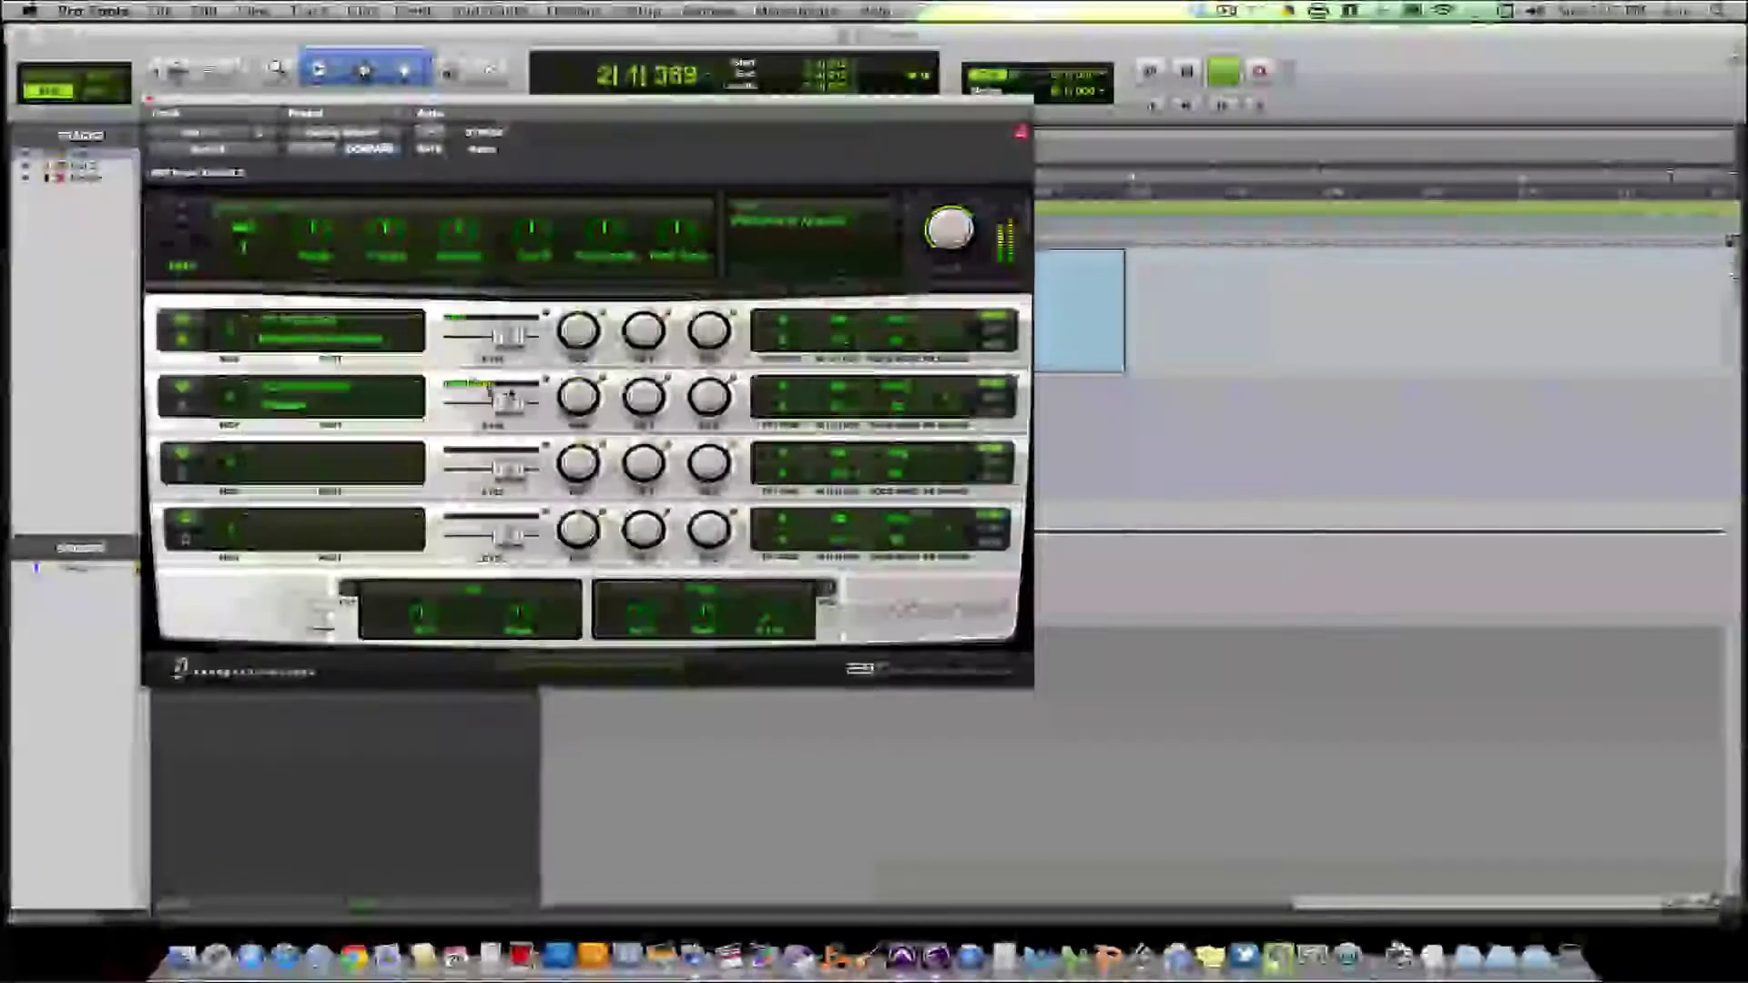
pyautogui.moveTo(507, 402); pyautogui.dragTo(496, 401)
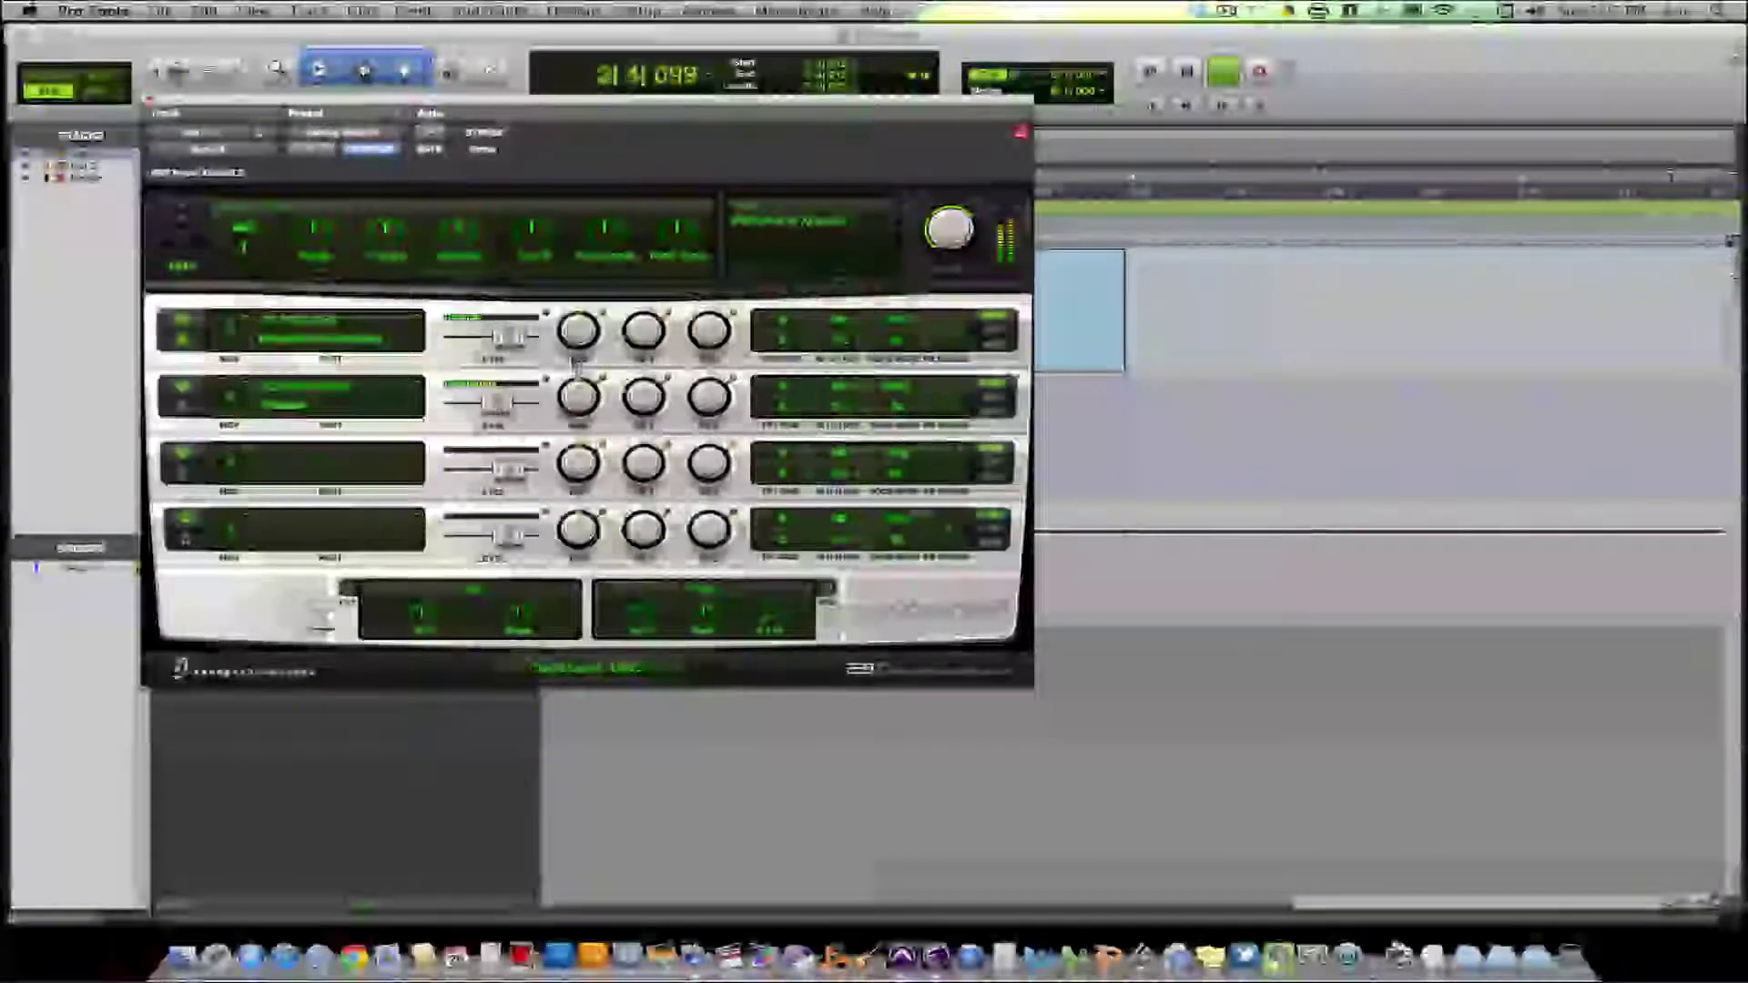
pyautogui.press('space')
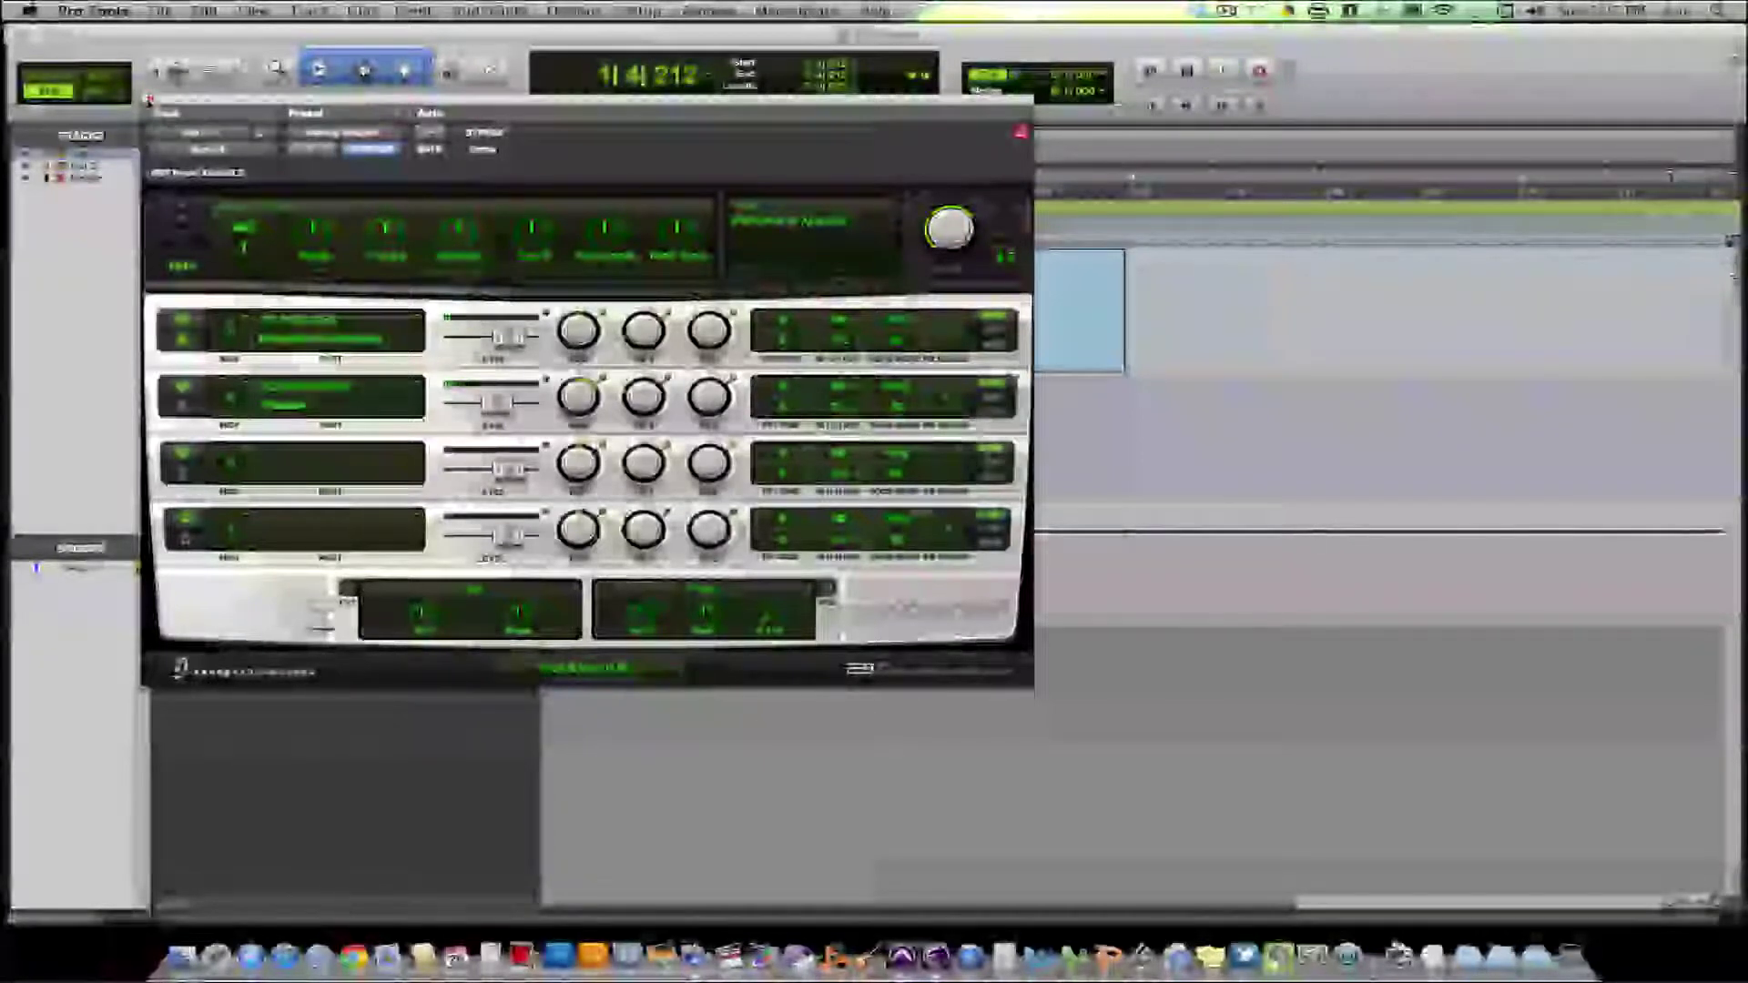
pyautogui.click(150, 100)
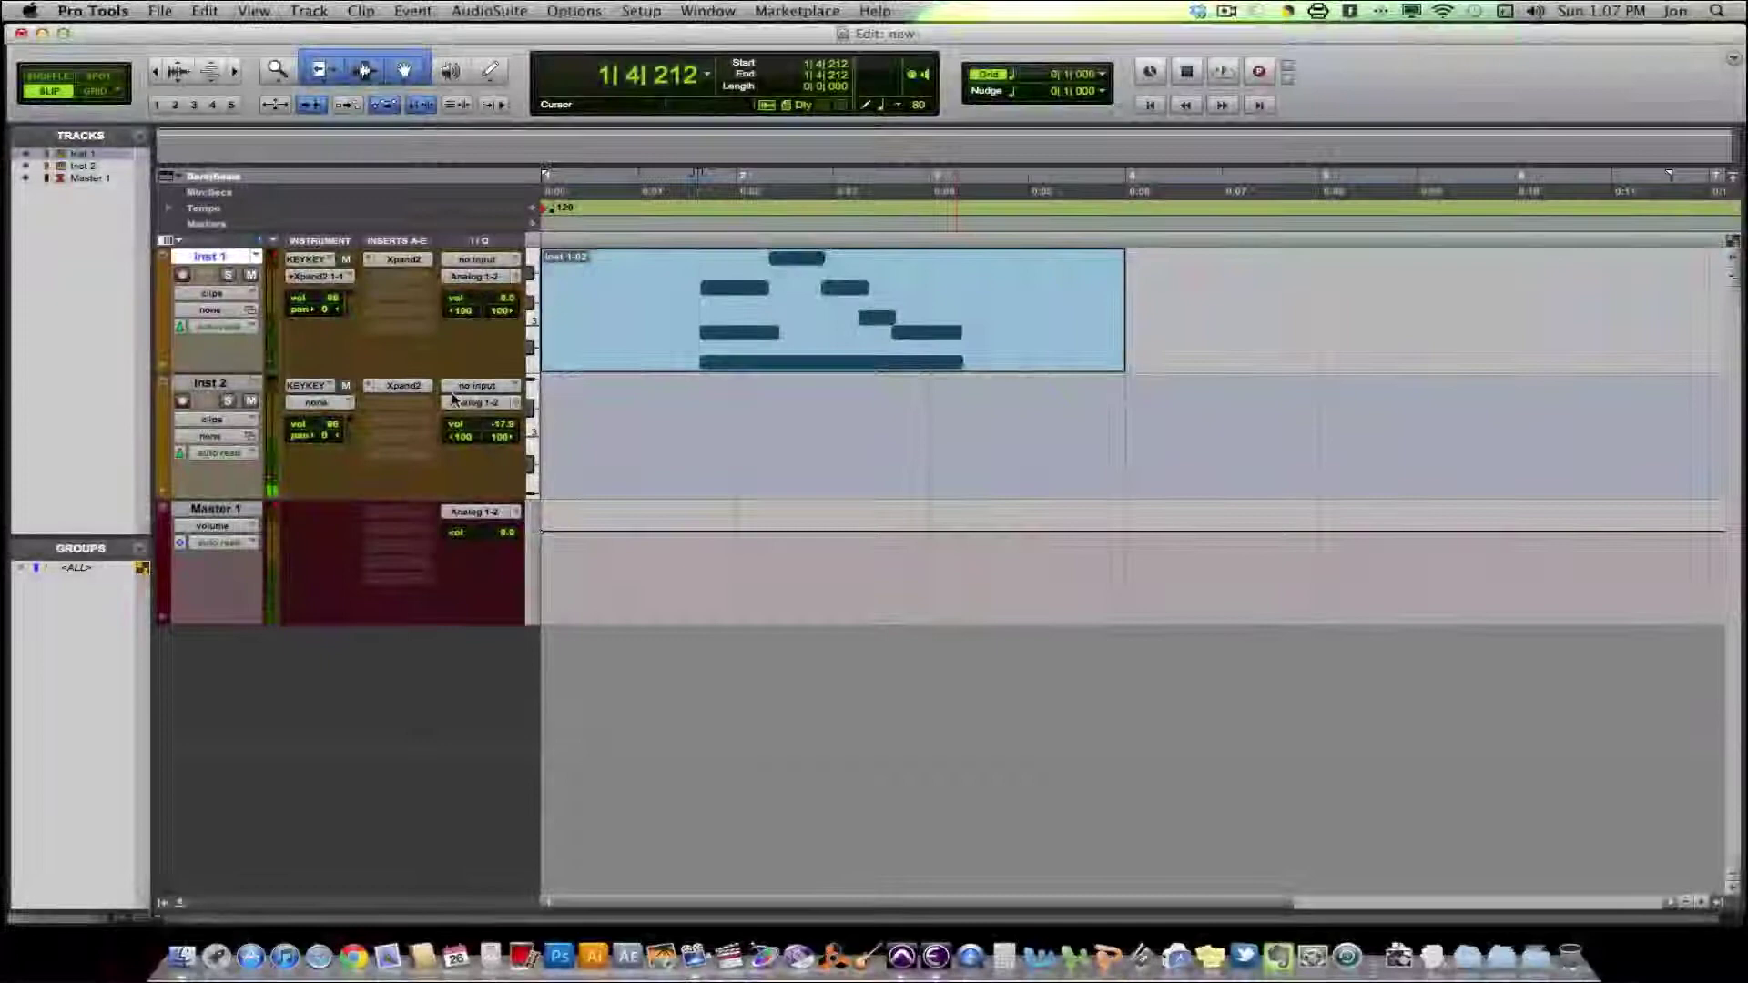